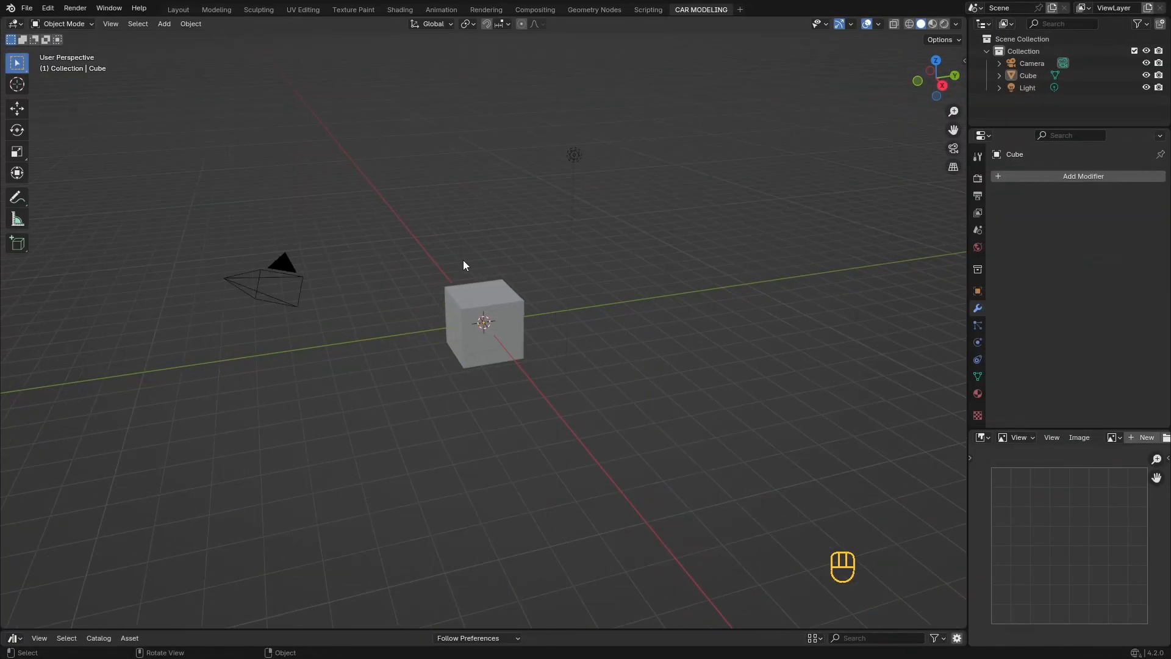
pyautogui.click(471, 284)
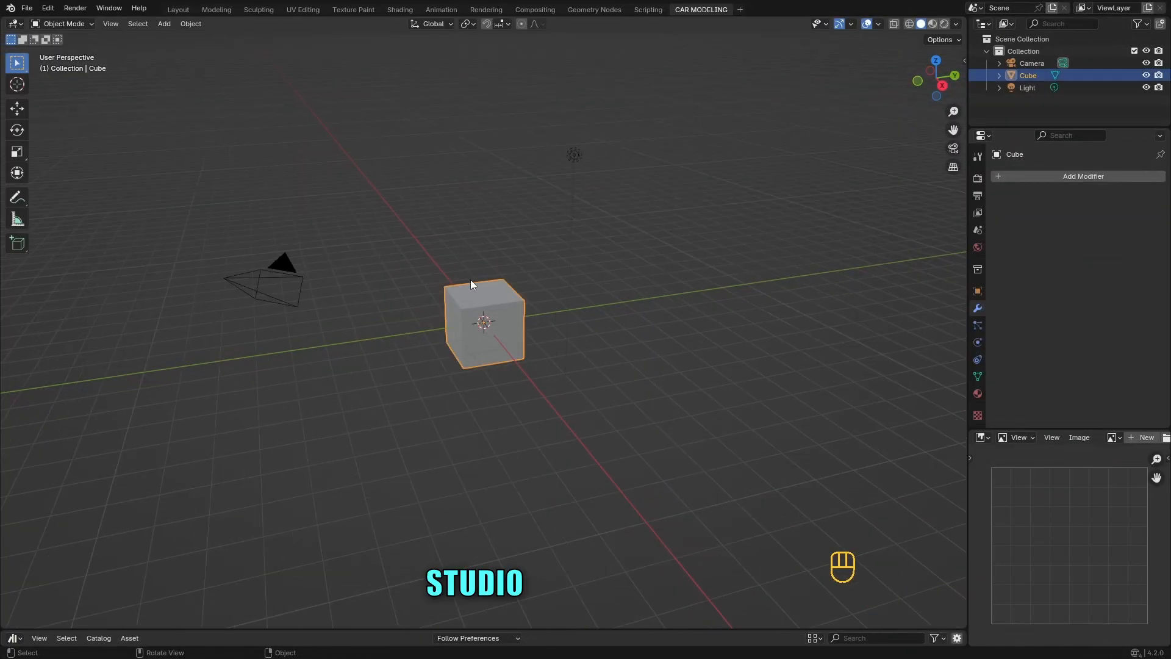
pyautogui.click(575, 156)
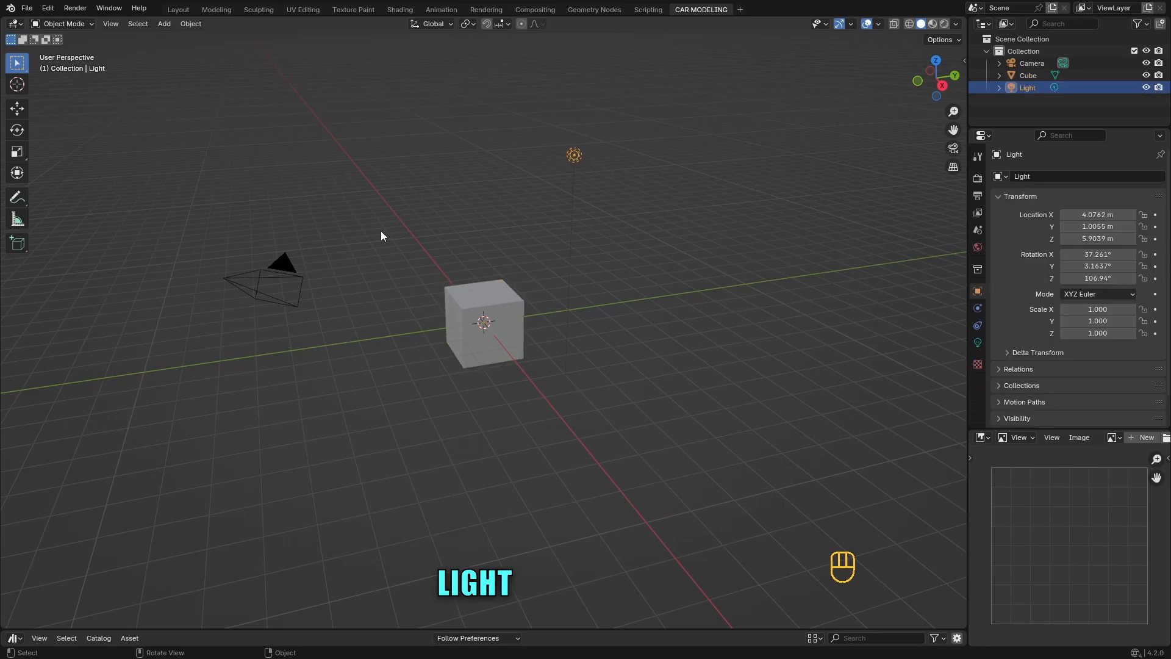
pyautogui.click(291, 271)
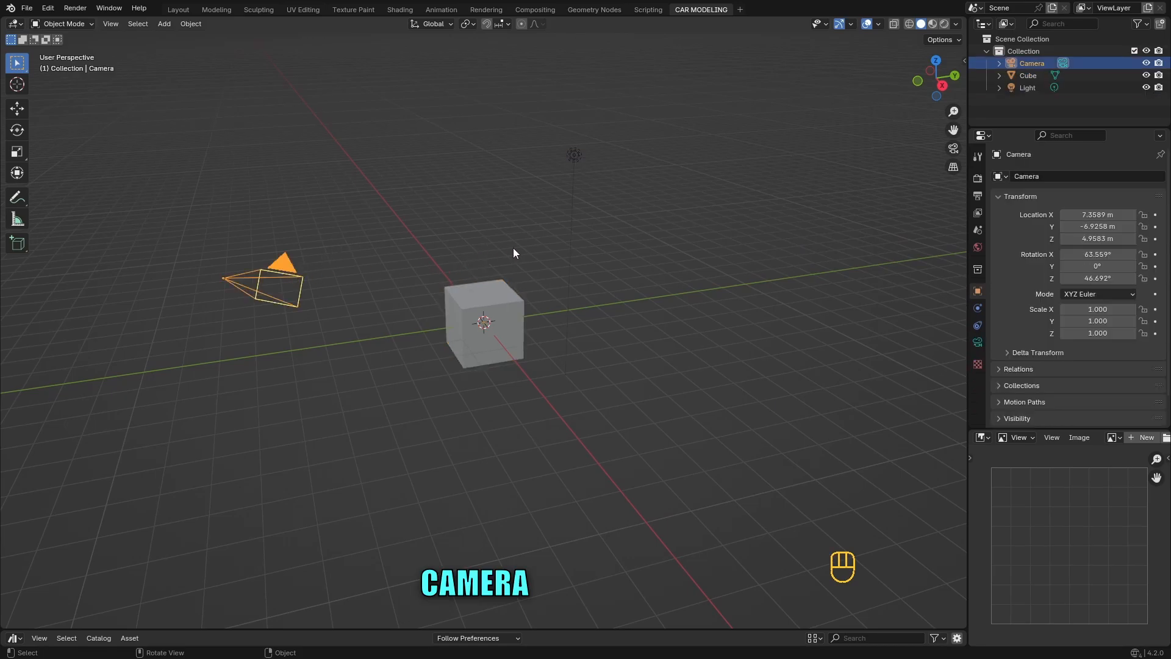
pyautogui.click(609, 245)
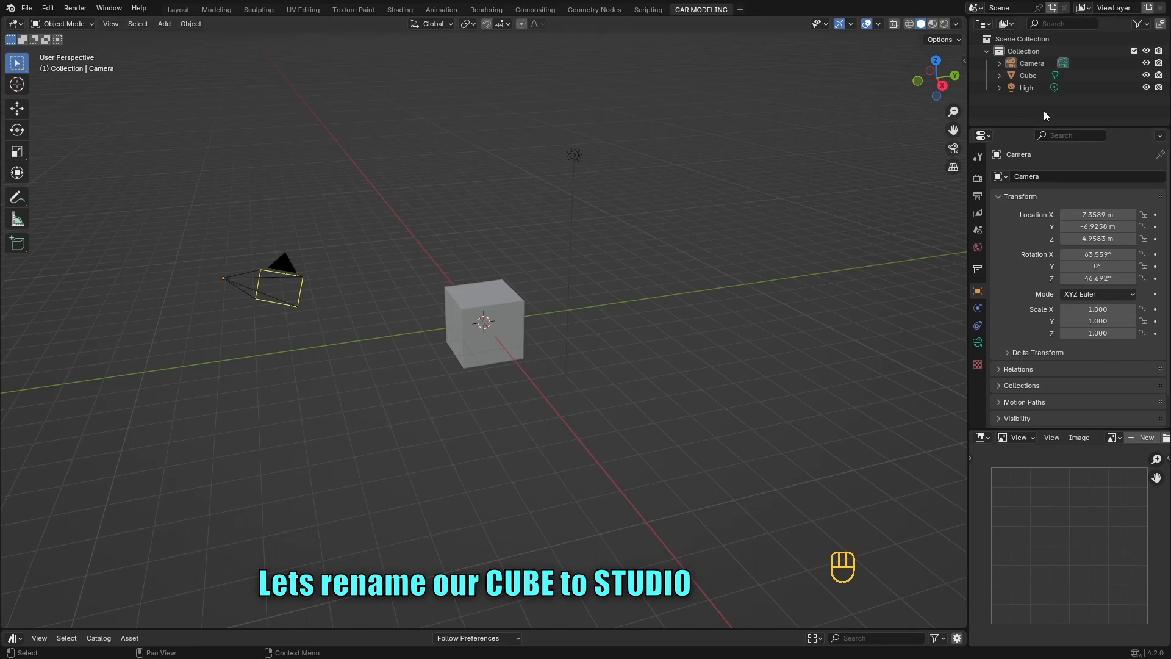
# - Rename the Cube object to RENDER STUDIO
pyautogui.doubleClick(1028, 75)
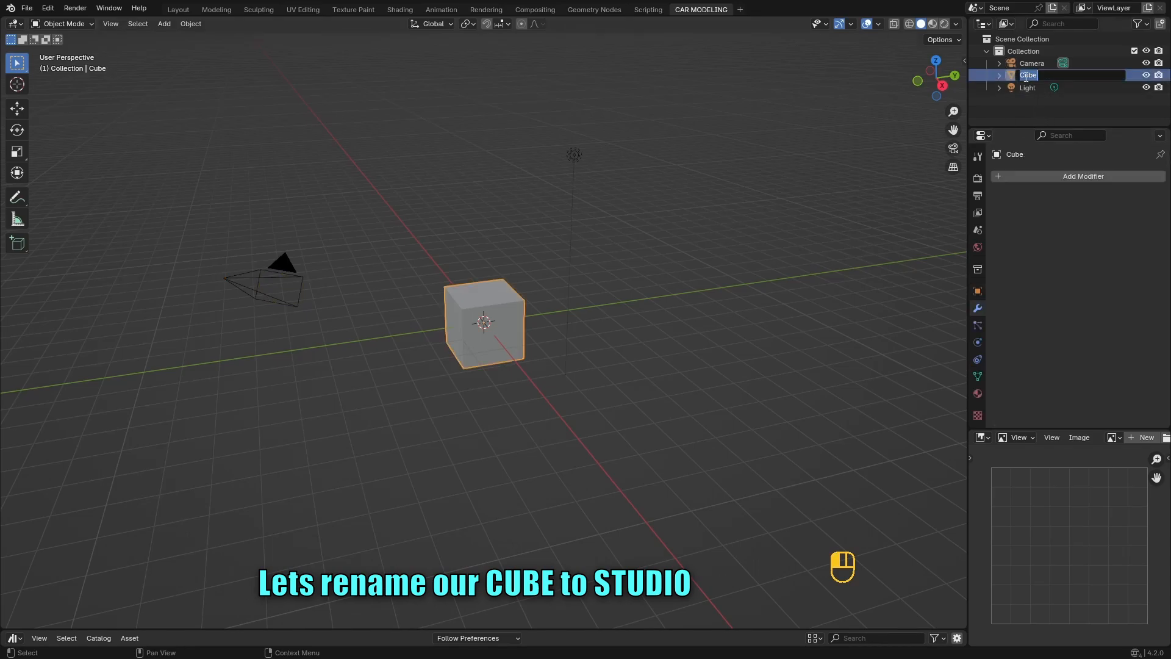
pyautogui.press('BackSpace')
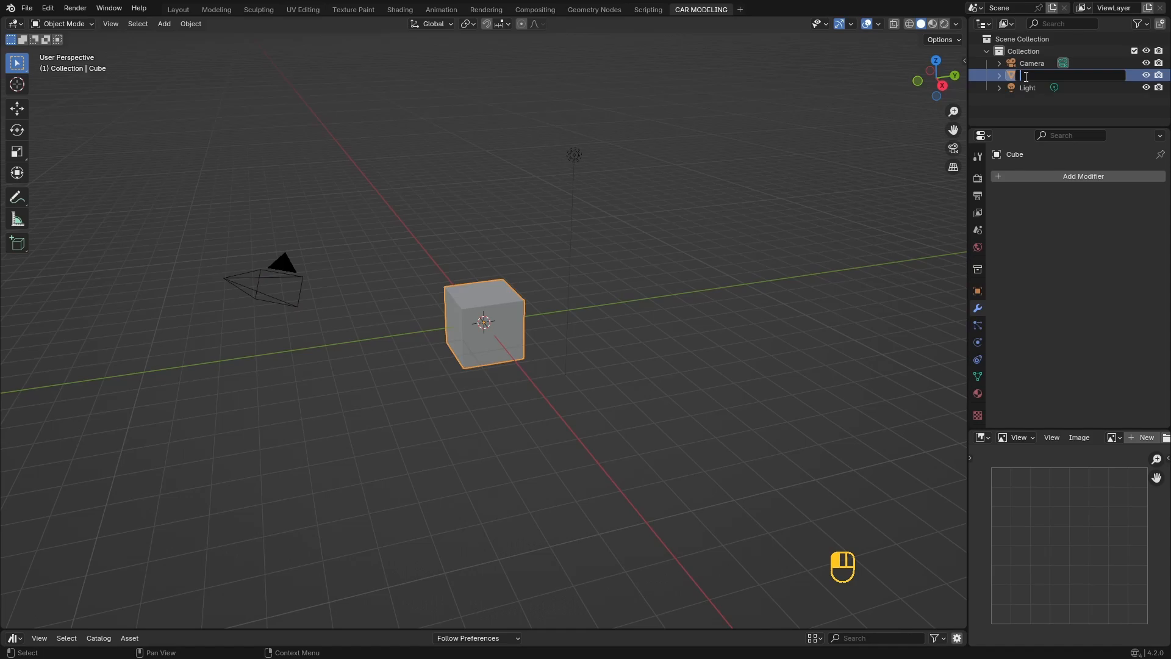
pyautogui.write('ST')
pyautogui.press('BackSpace')
pyautogui.press('BackSpace')
pyautogui.write('RENDER ')
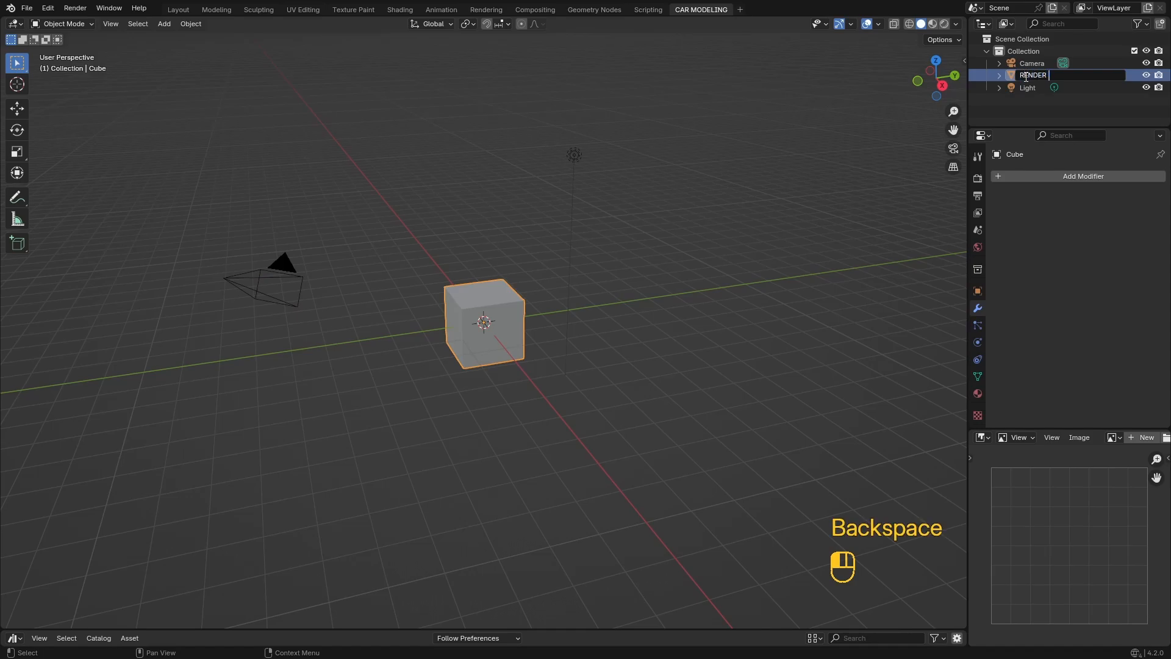
pyautogui.write('STUDIO')
pyautogui.press('Return')
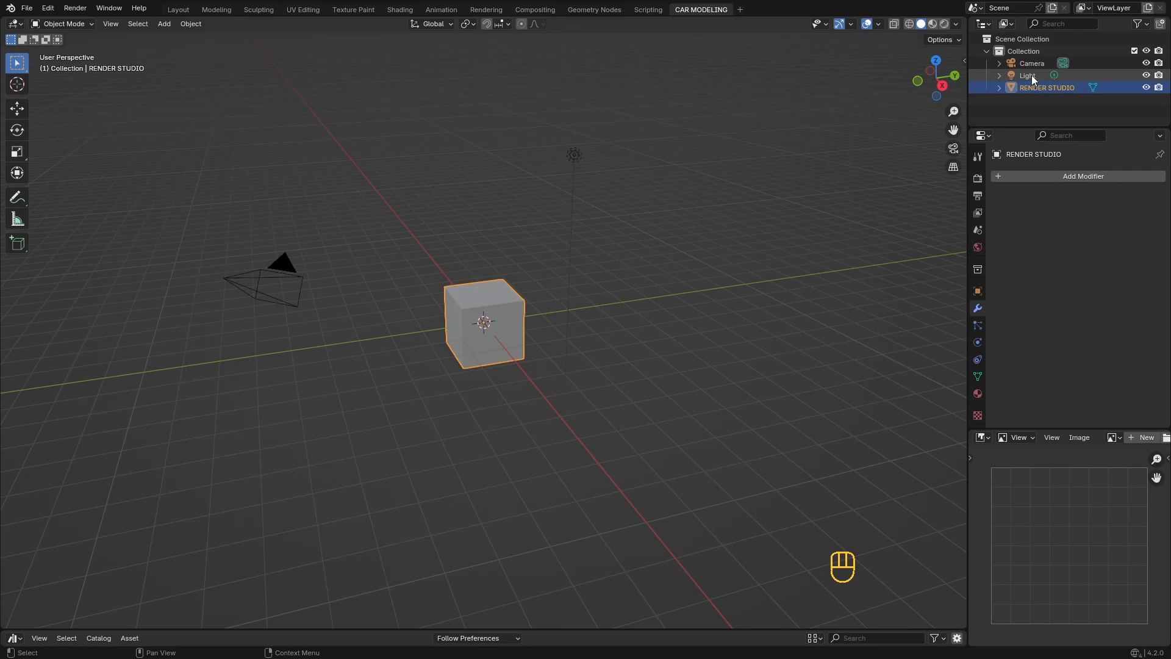
# - Rename the Light object to BACK LIGHT and clear the selection
pyautogui.doubleClick(1030, 75)
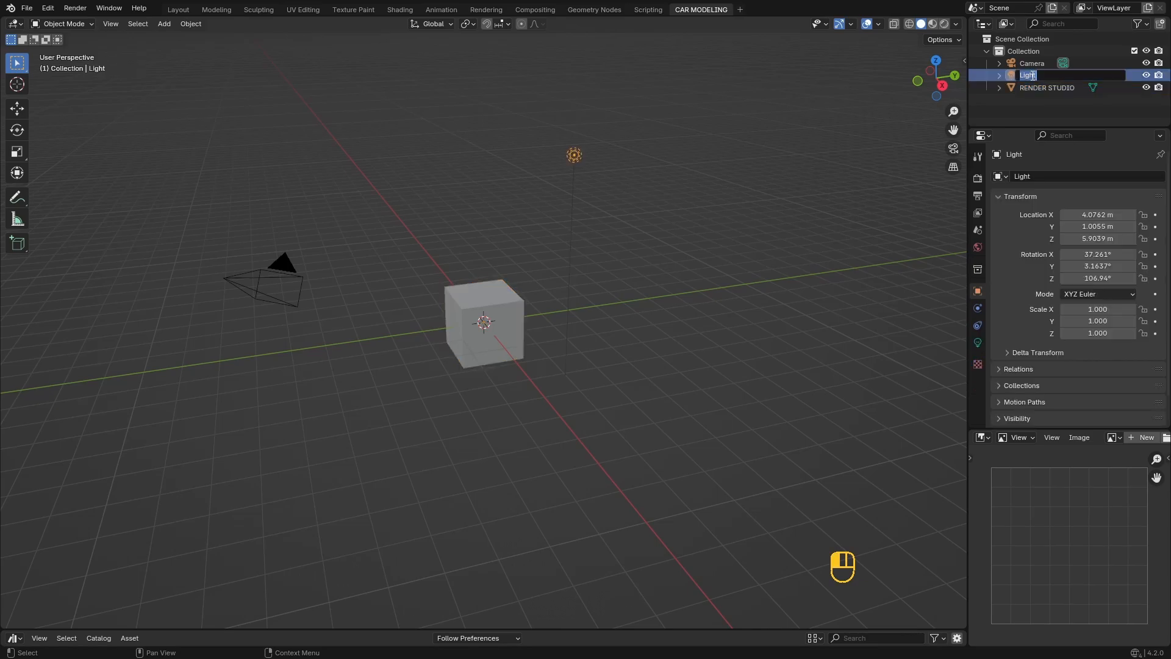
pyautogui.write('B')
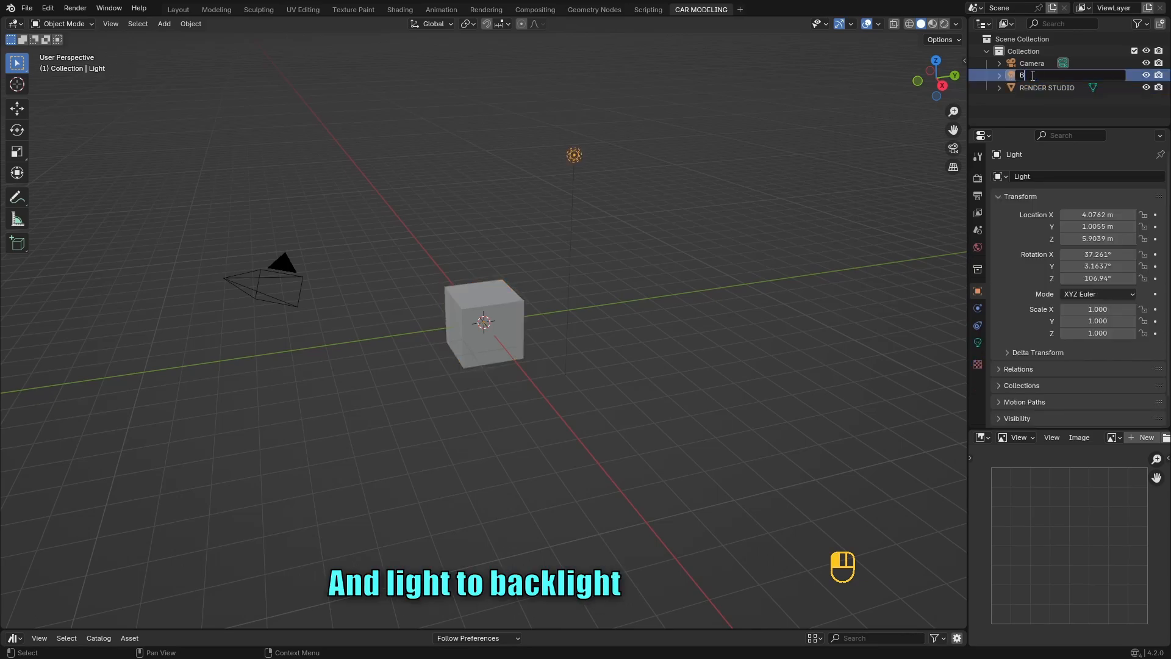
pyautogui.write('ACK LIGHT')
pyautogui.press('Return')
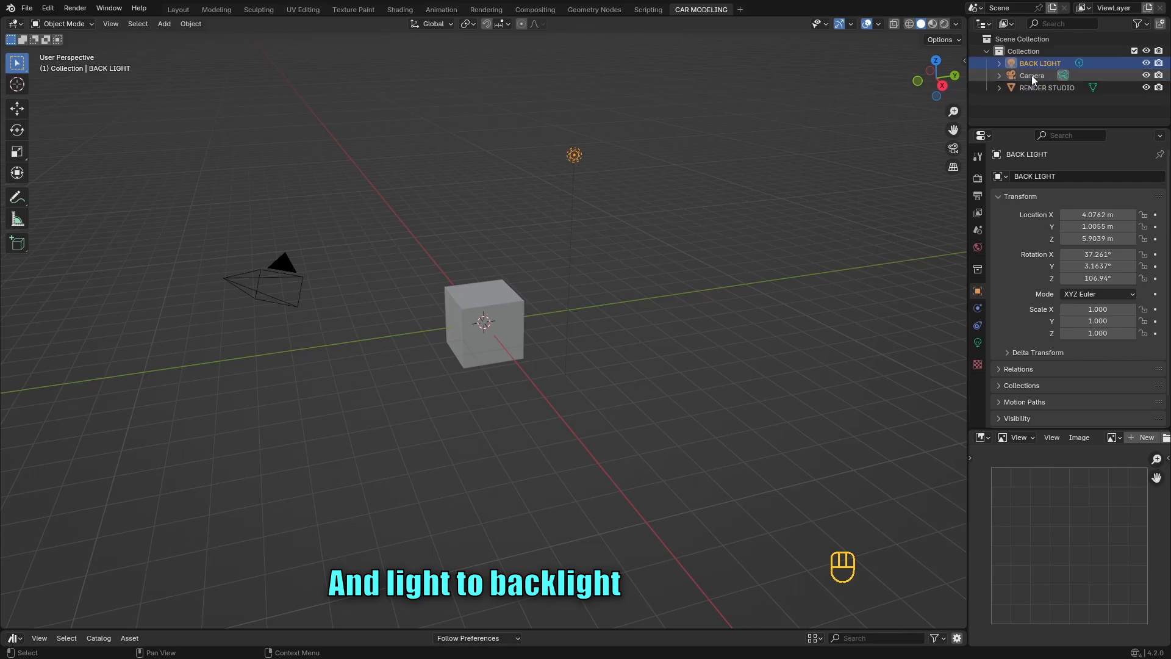
pyautogui.click(624, 267)
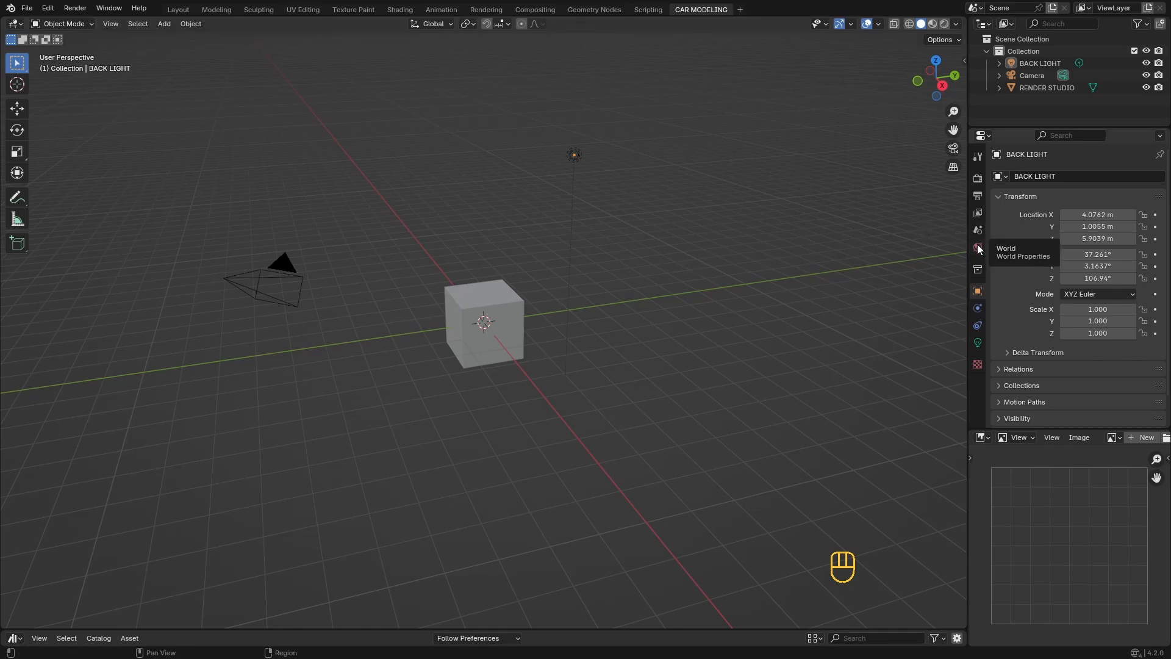
# - Set the world background colour to black while previewing in rendered shading, and return the viewport to solid shading
pyautogui.click(944, 24)
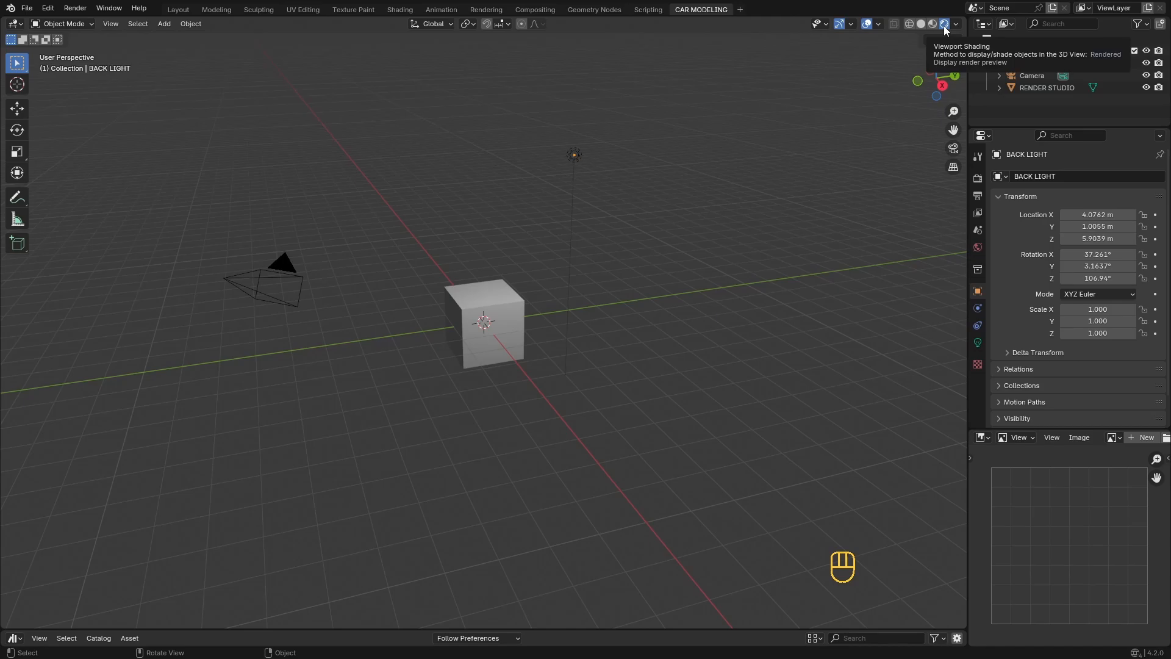
pyautogui.click(979, 249)
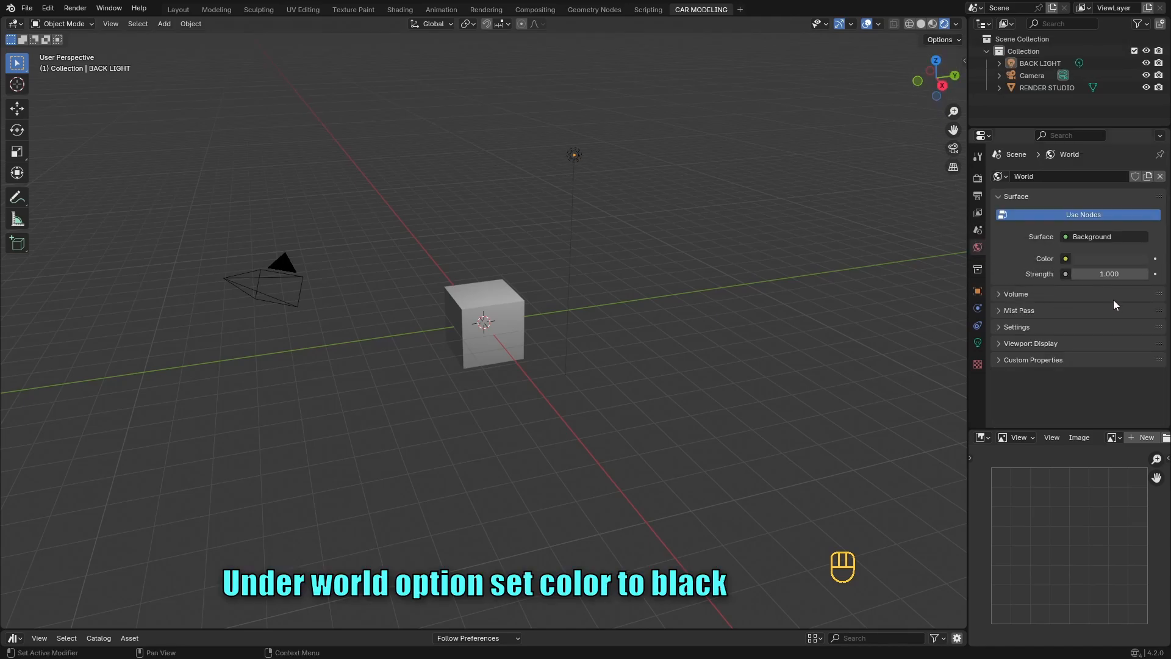
pyautogui.click(1110, 258)
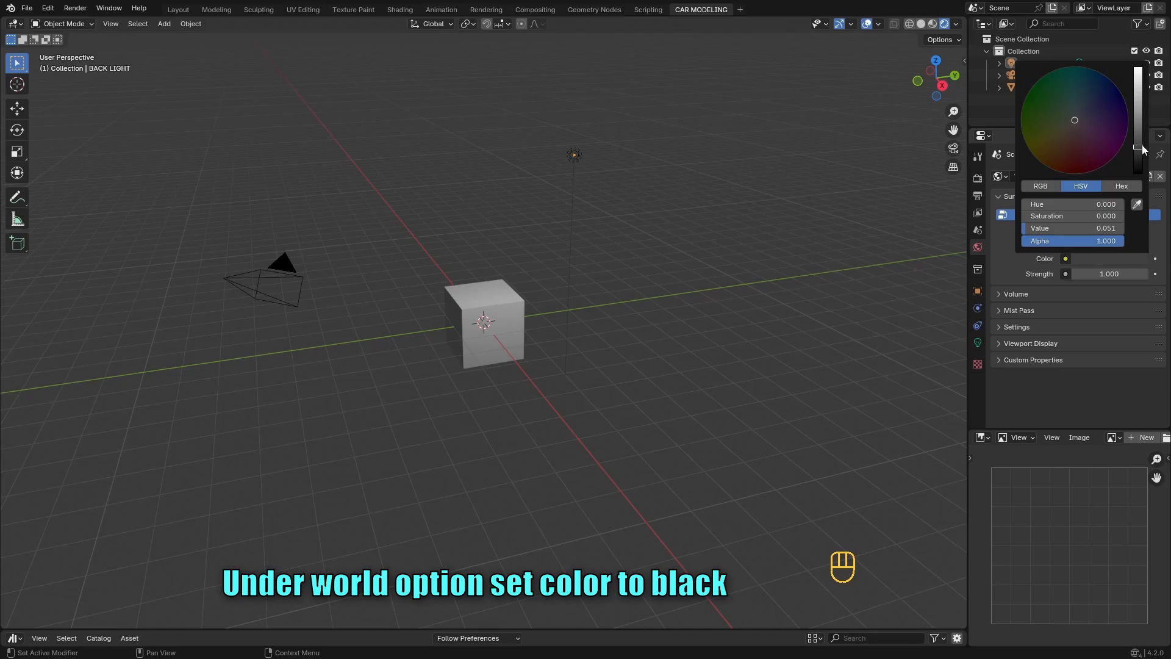
pyautogui.moveTo(1139, 146); pyautogui.dragTo(1138, 173)
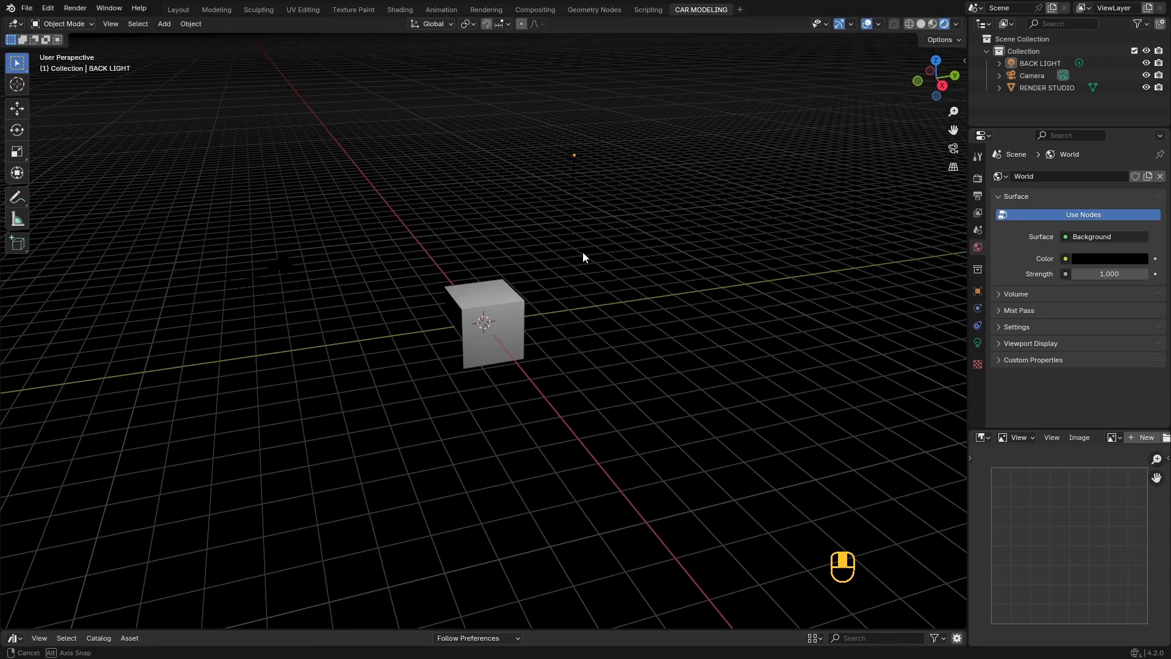
pyautogui.moveTo(583, 251); pyautogui.dragTo(559, 247, button='middle')
pyautogui.click(921, 23)
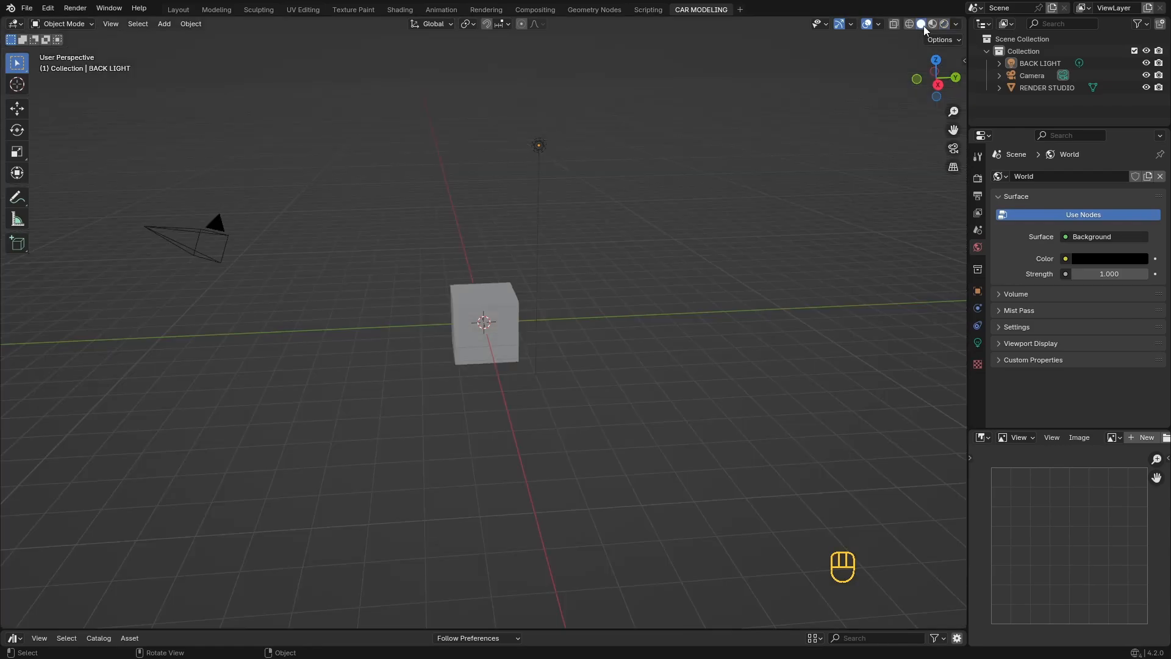
# - Set the camera's X, Y and Z location to 0 m in its transform values
pyautogui.click(199, 234)
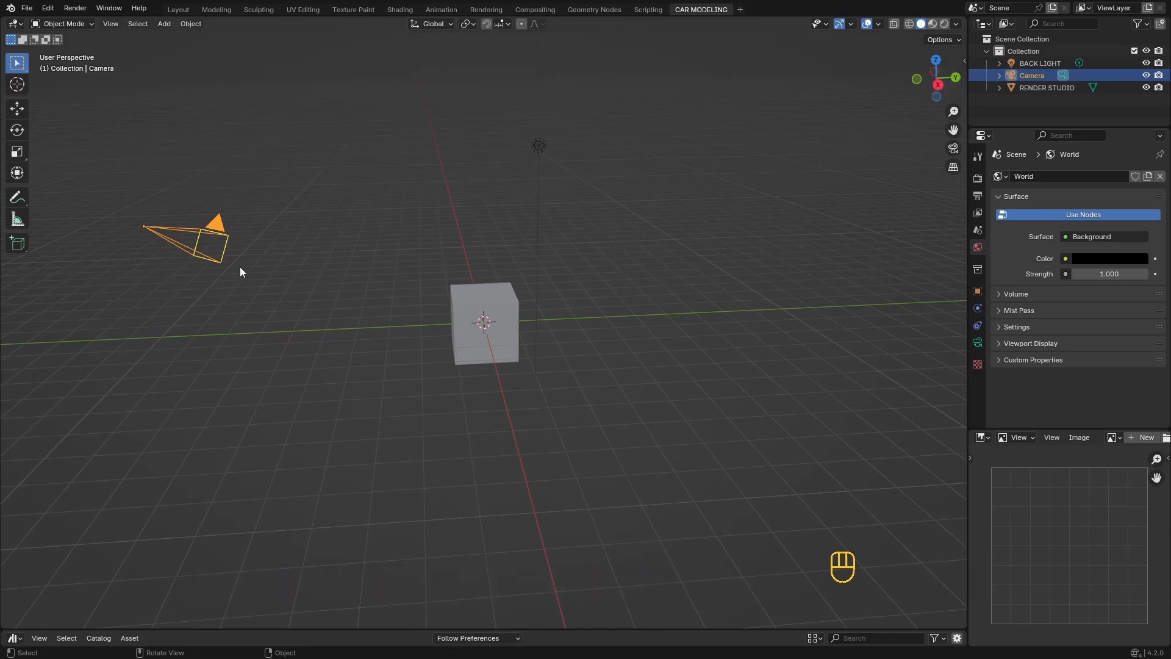
pyautogui.press('KP_1')
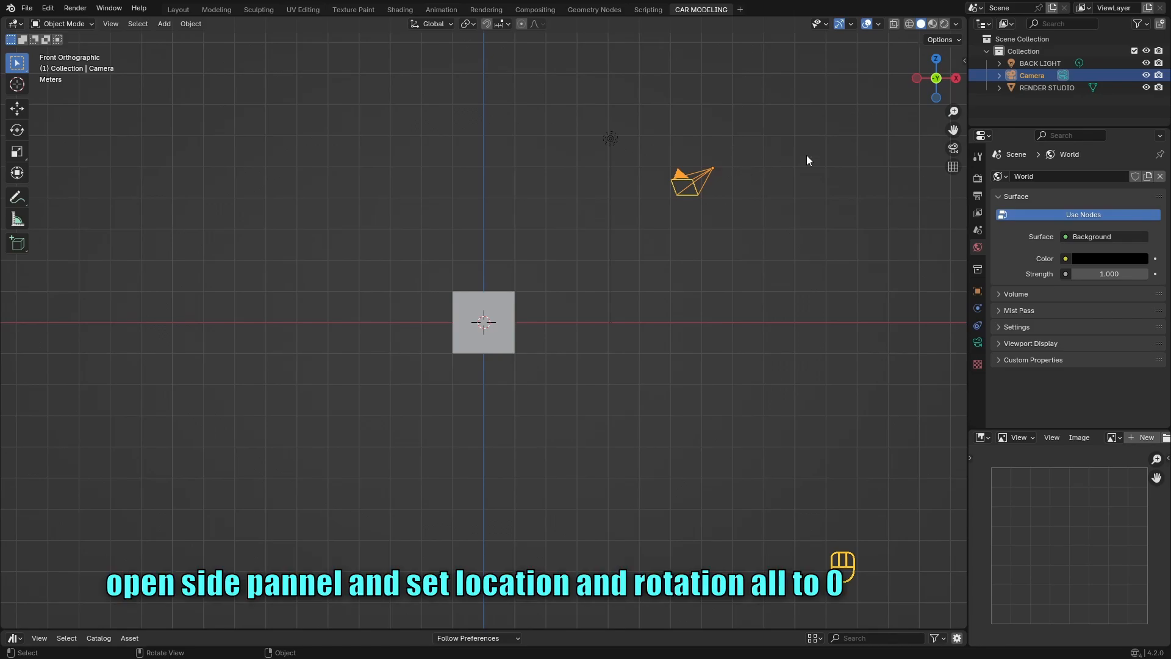
pyautogui.click(961, 60)
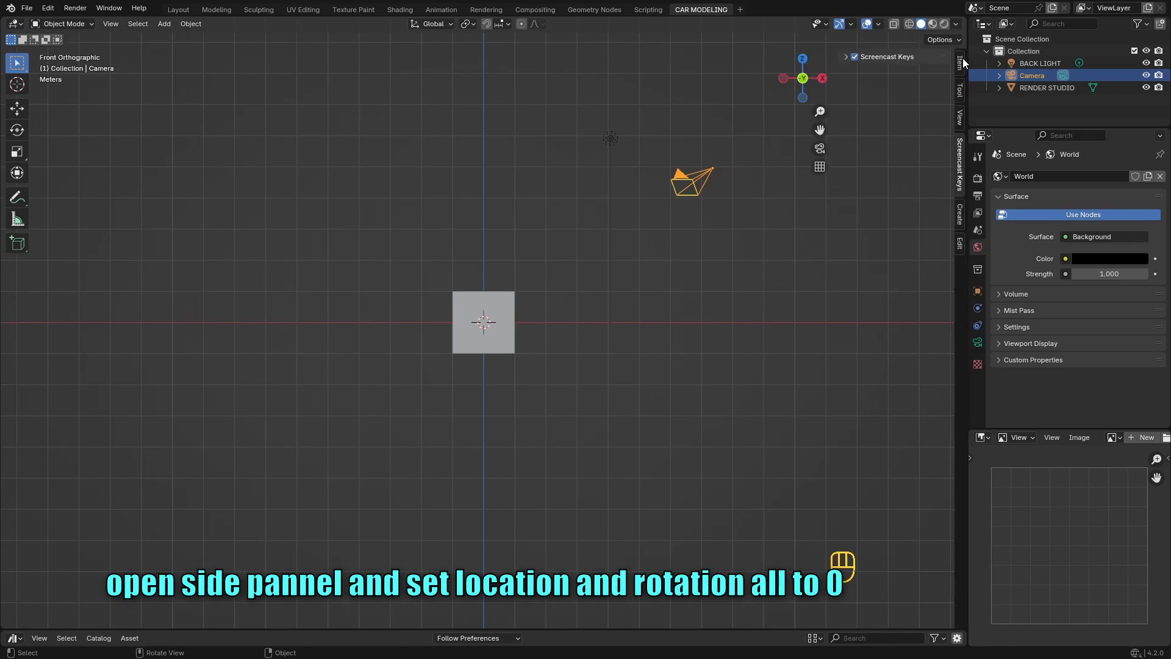
pyautogui.click(963, 61)
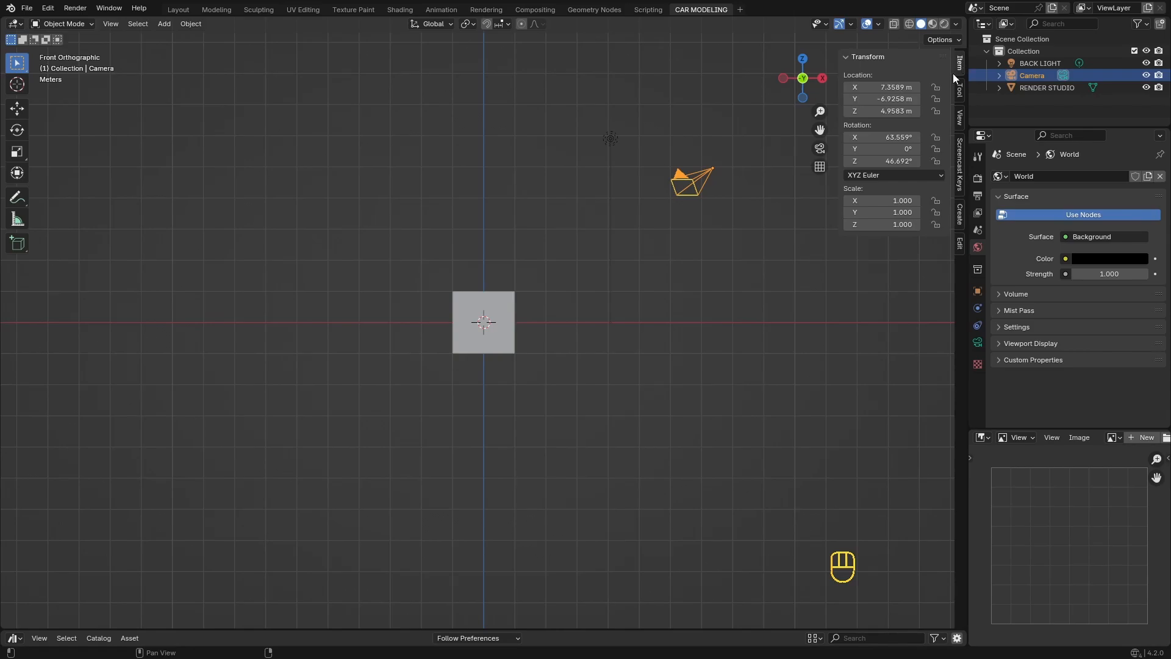
pyautogui.click(893, 85)
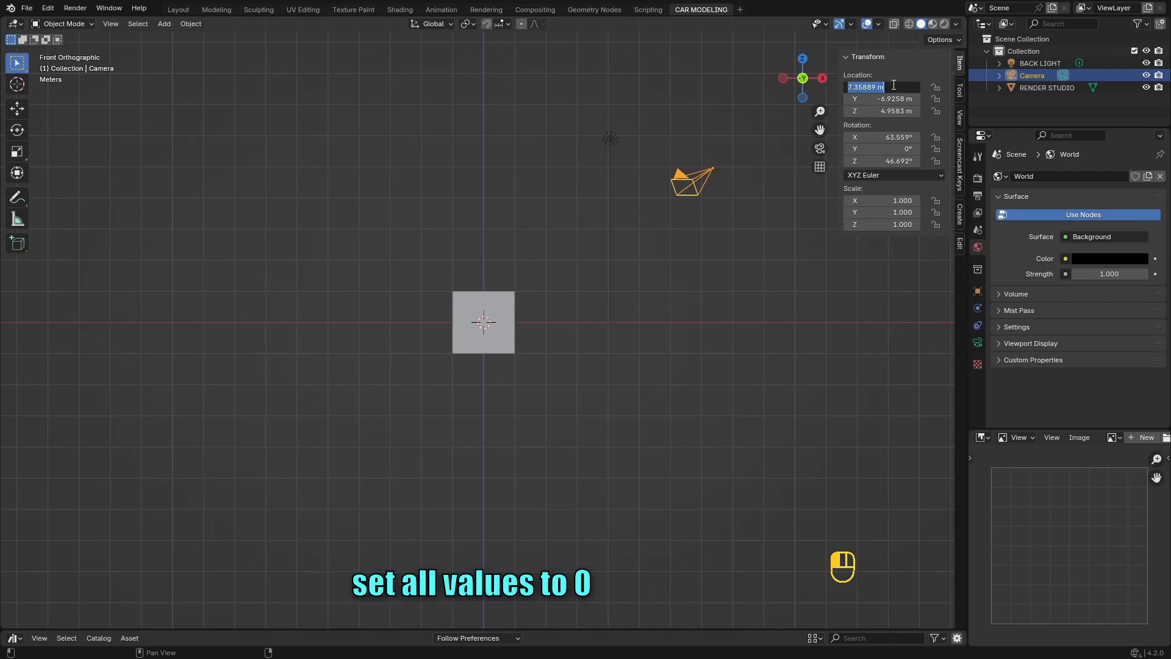
pyautogui.write('0')
pyautogui.press('Return')
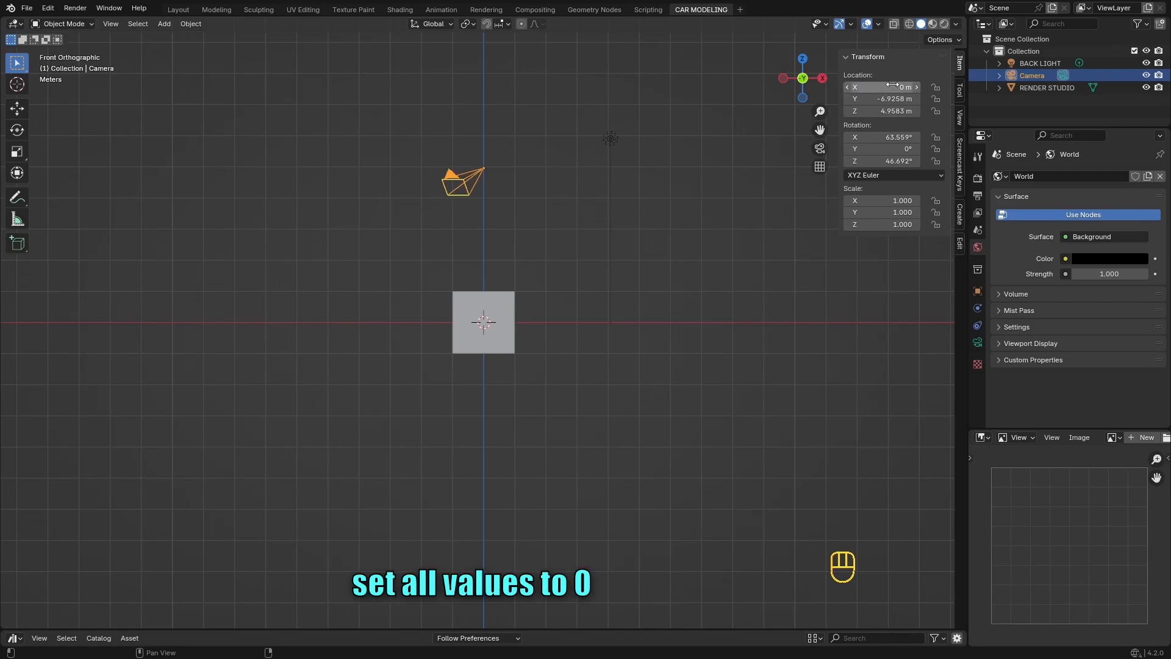
pyautogui.click(883, 99)
pyautogui.press('BackSpace')
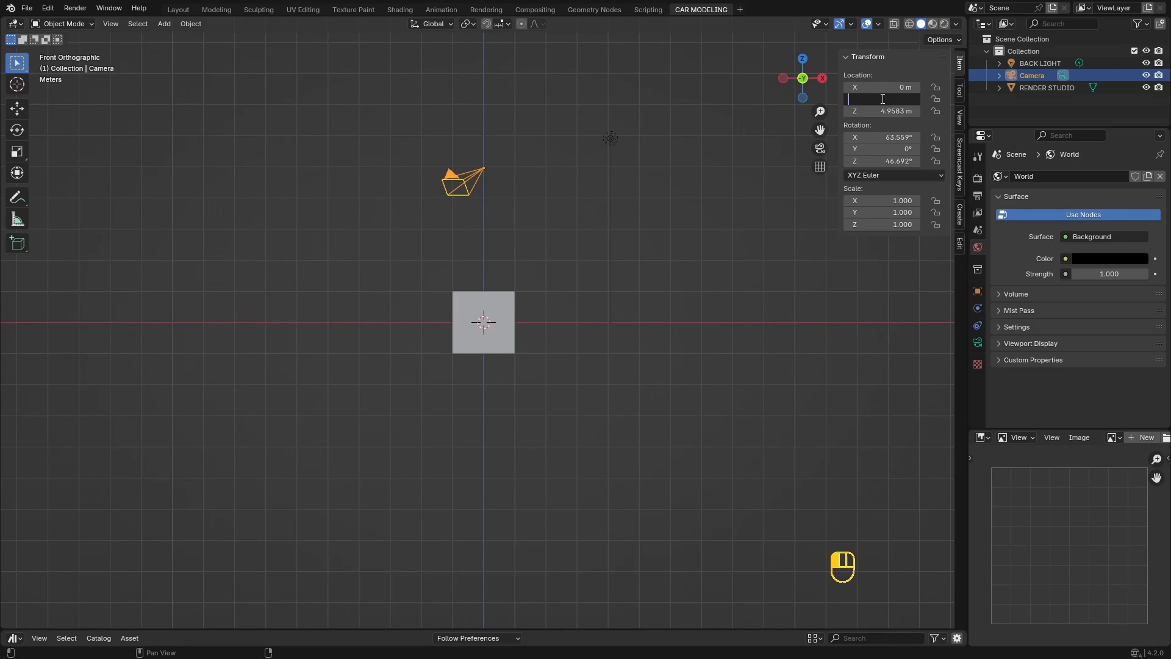
pyautogui.write('0')
pyautogui.press('Tab')
pyautogui.press('BackSpace')
pyautogui.write('0')
pyautogui.press('Return')
# - Set the camera's X and Z rotation to 0°
pyautogui.click(907, 137)
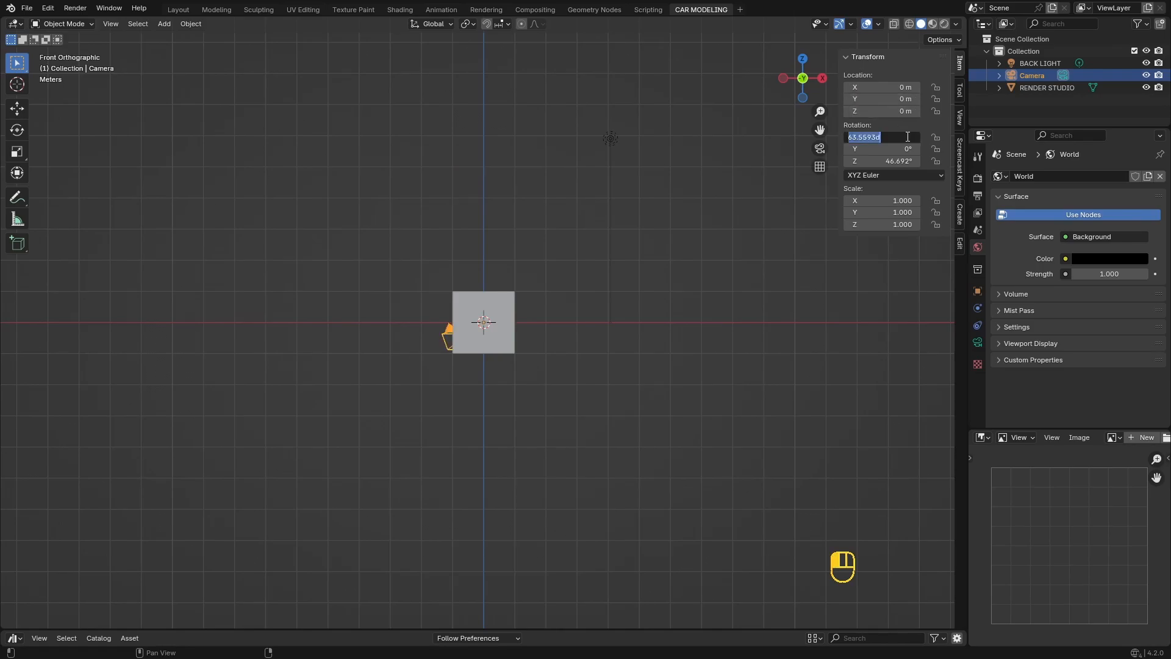
pyautogui.write('0')
pyautogui.press('Return')
pyautogui.click(900, 160)
pyautogui.write('0')
pyautogui.press('Return')
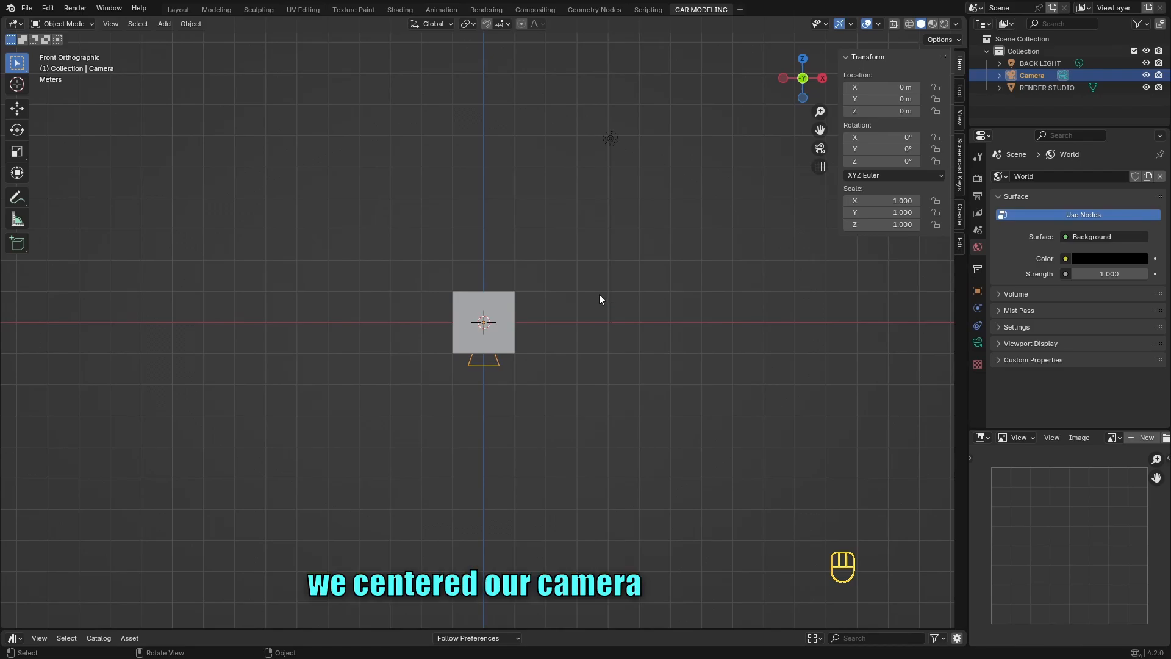
# - Move the camera along the Y axis to about -3.2 m in the right orthographic view
pyautogui.moveTo(549, 294)
pyautogui.mouseDown(button='middle')
pyautogui.moveTo(503, 291)
pyautogui.moveTo(422, 260)
pyautogui.moveTo(545, 281)
pyautogui.mouseUp(button='middle')
pyautogui.press('KP_7')
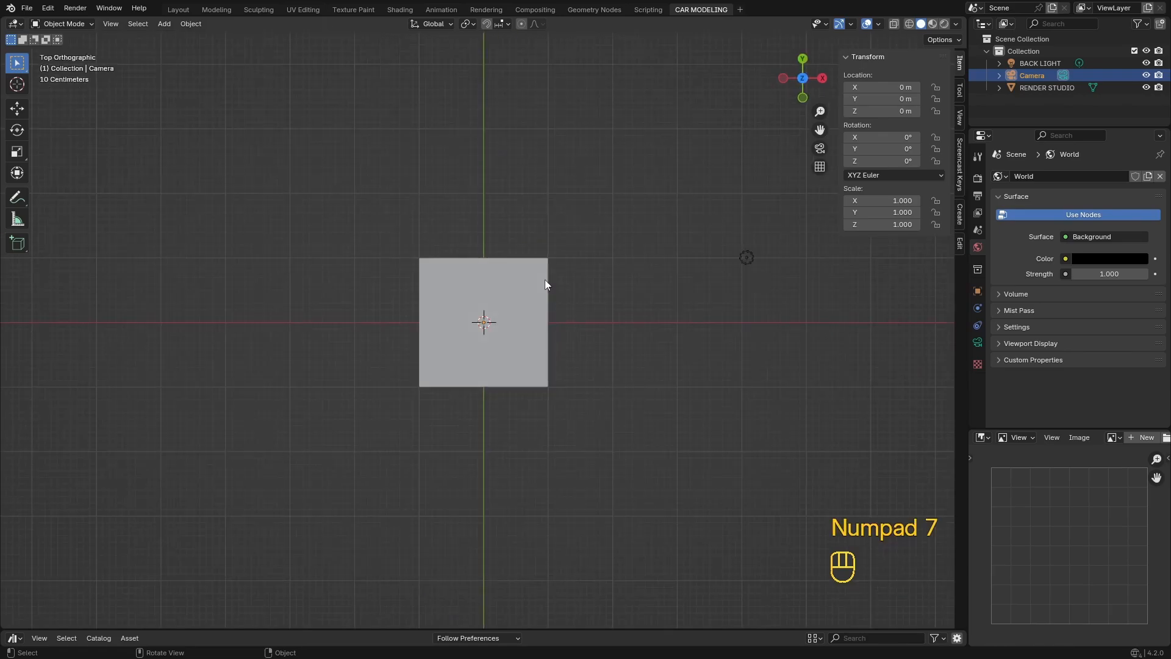
pyautogui.press('KP_1')
pyautogui.press('KP_3')
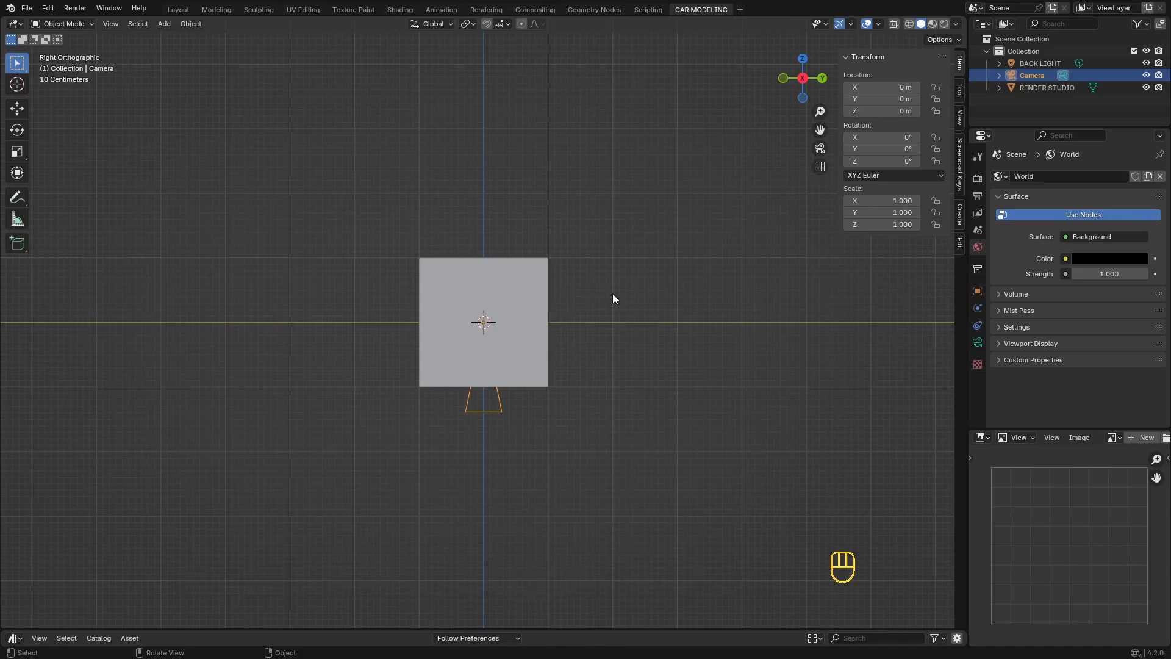
pyautogui.press('g')
pyautogui.press('y')
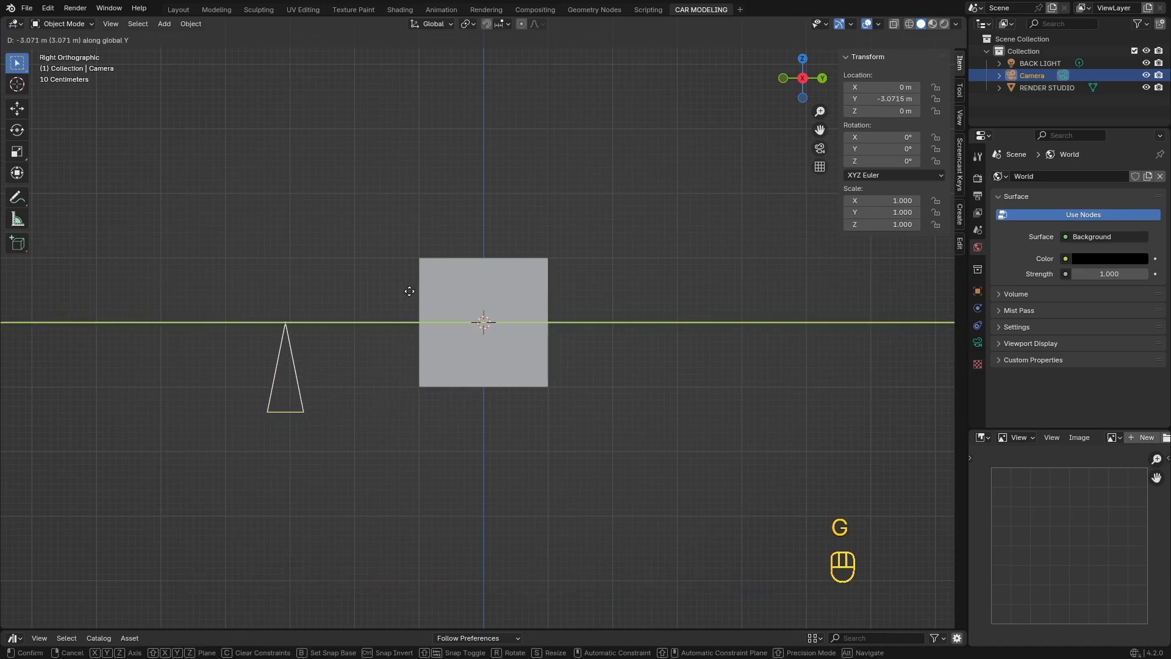
pyautogui.click(404, 296)
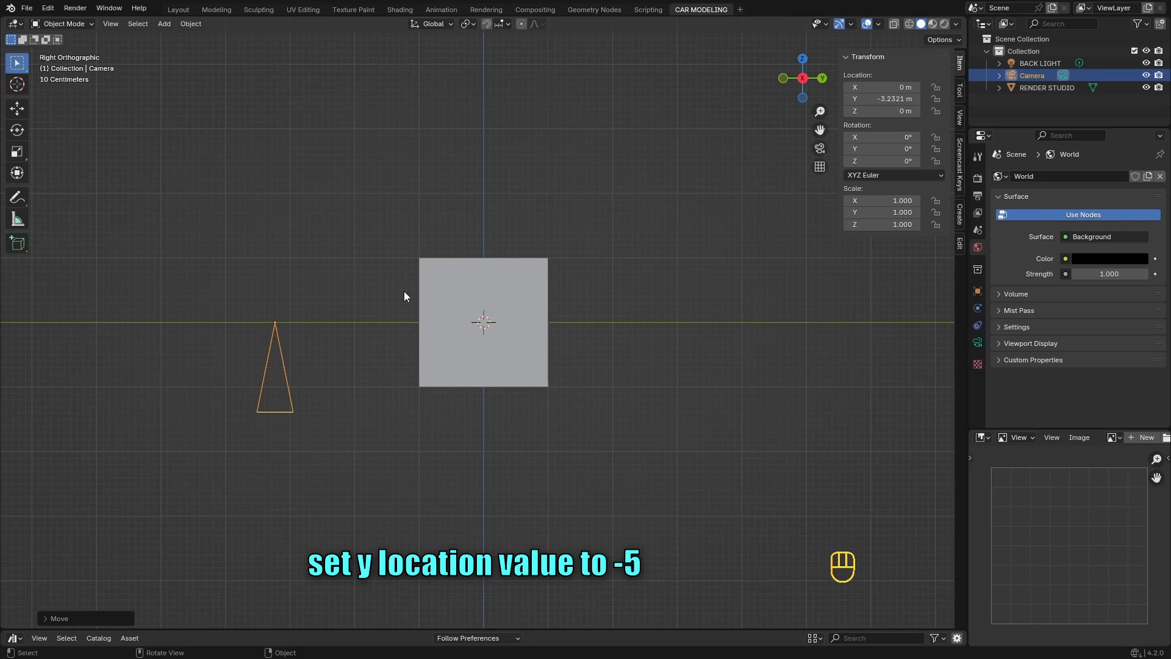
# - Set the camera's Y location to -5 m and its X rotation to 90°
pyautogui.click(891, 99)
pyautogui.write('-')
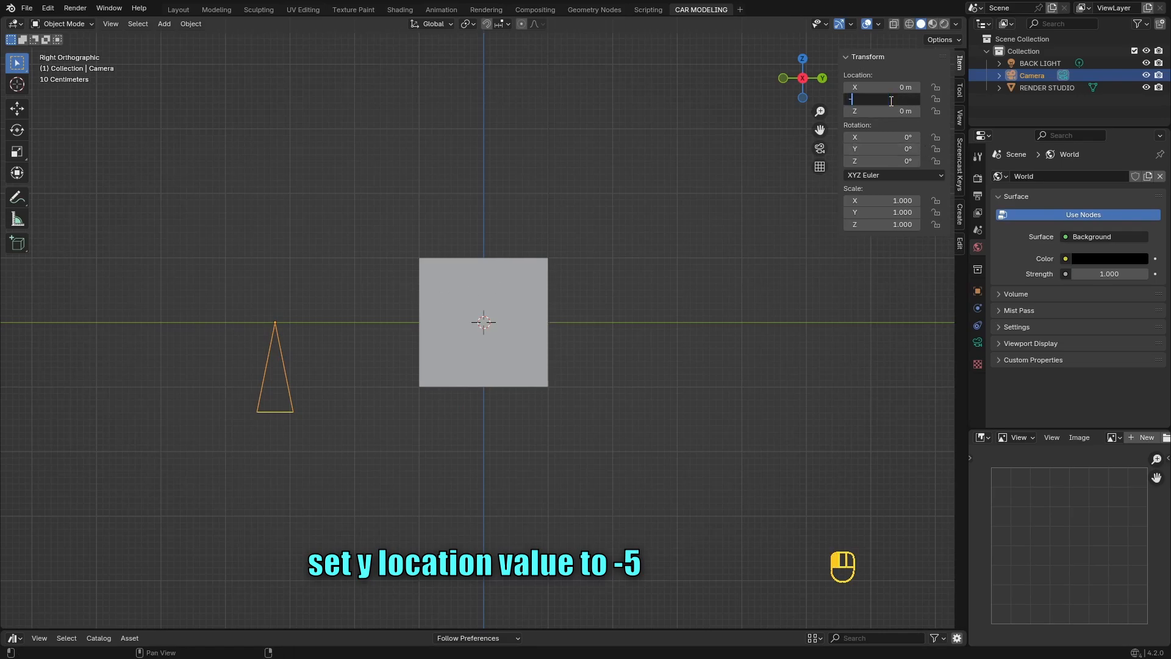
pyautogui.write('5')
pyautogui.press('Return')
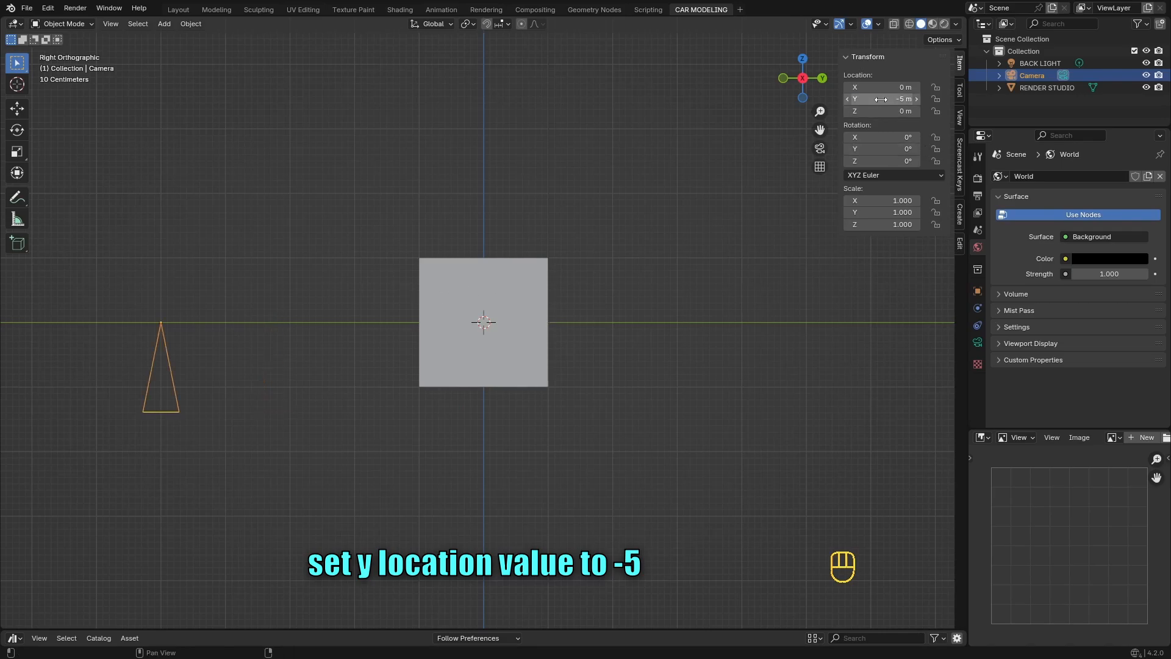
pyautogui.click(876, 139)
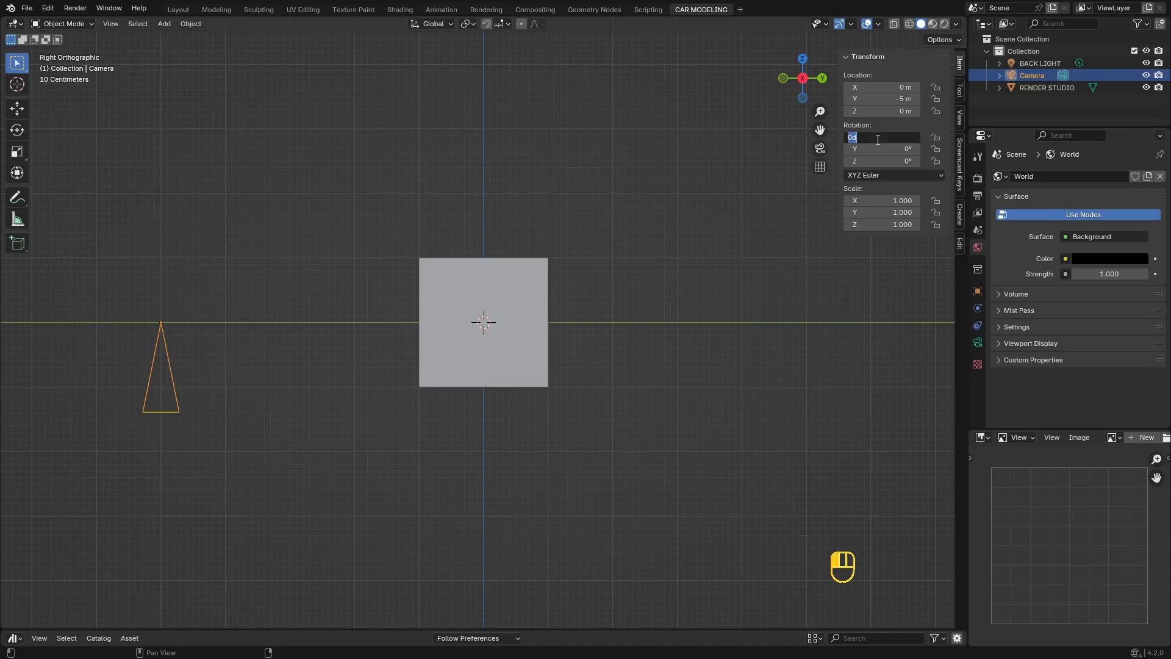
pyautogui.write('90')
pyautogui.press('Return')
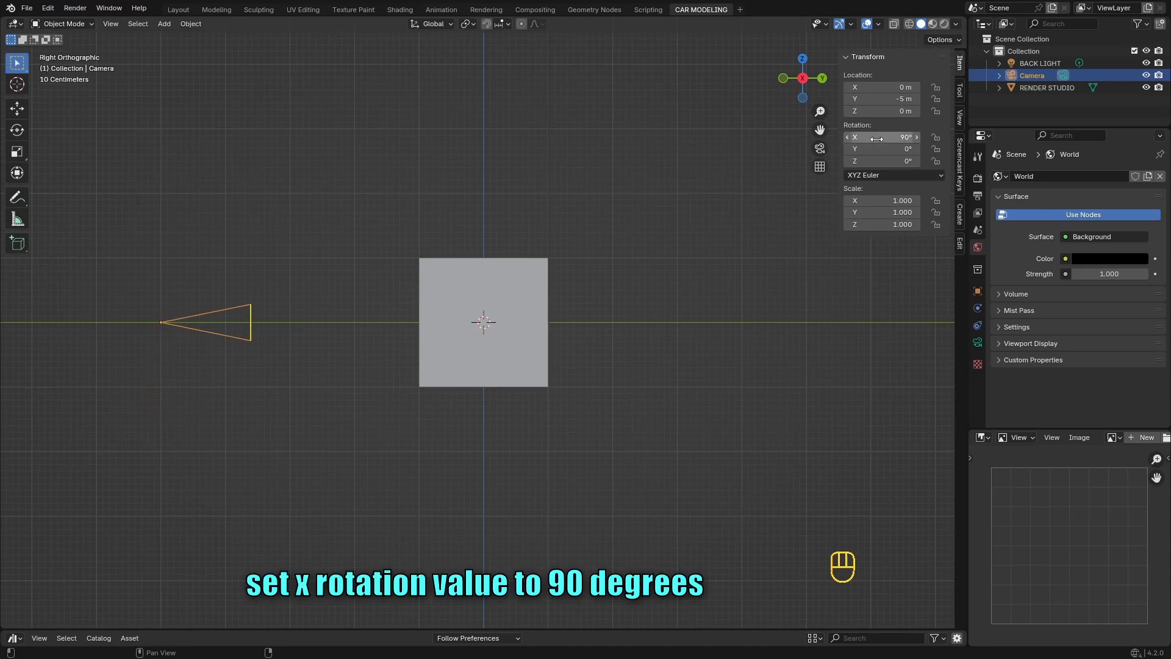
pyautogui.moveTo(353, 181); pyautogui.dragTo(511, 194, button='middle')
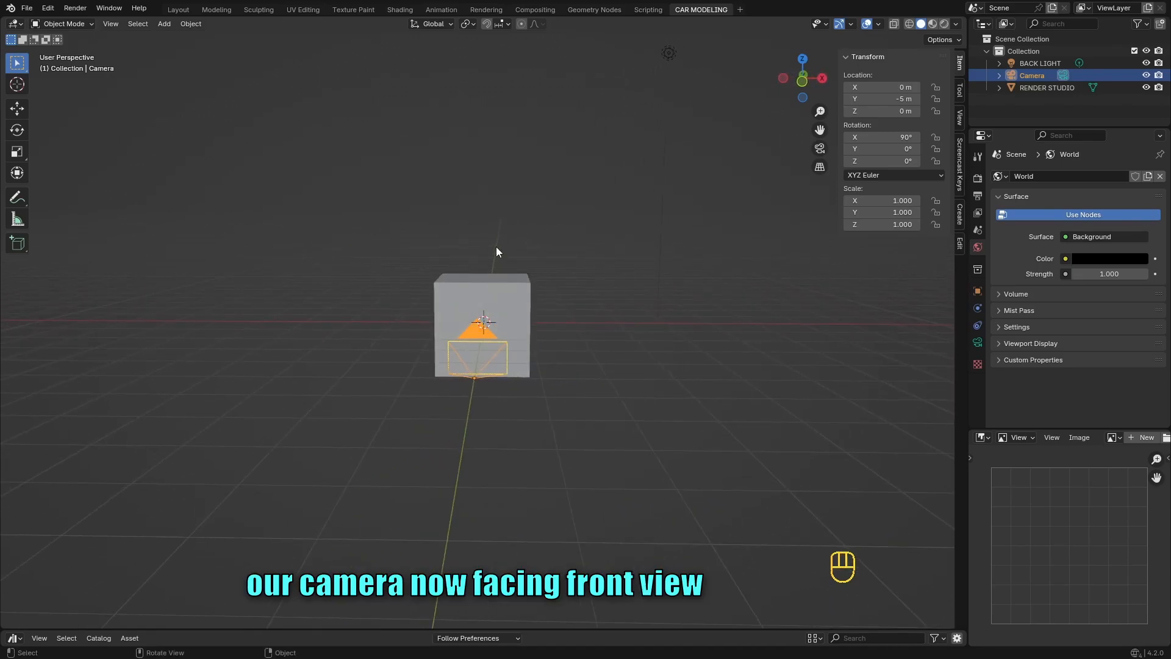
# - Set the RENDER STUDIO cube's dimensions to 6 m in X, 6 m in Y and 4 m in Z
pyautogui.scroll(2, 493, 227)
pyautogui.click(509, 286)
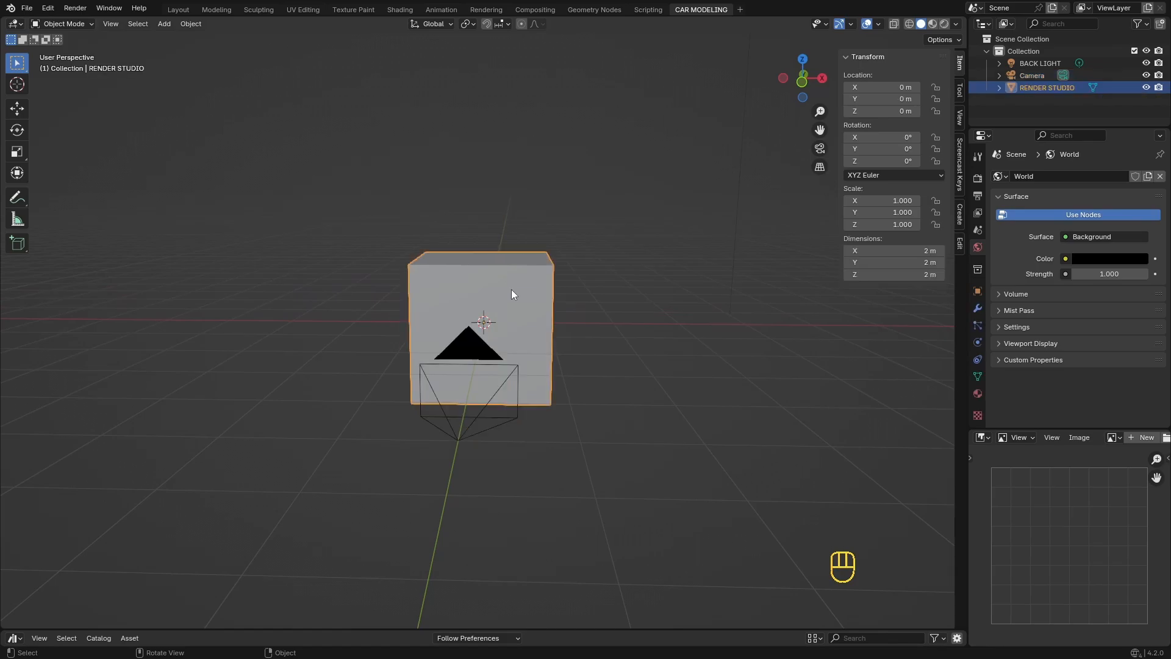
pyautogui.moveTo(547, 203); pyautogui.dragTo(534, 220, button='middle')
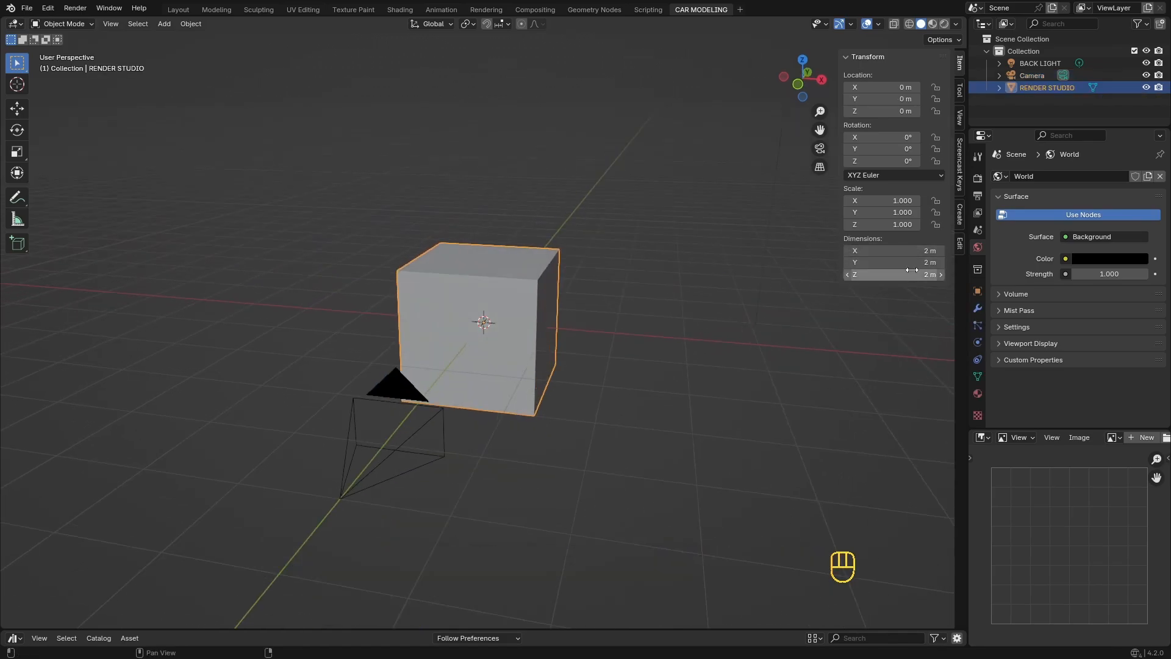
pyautogui.click(892, 251)
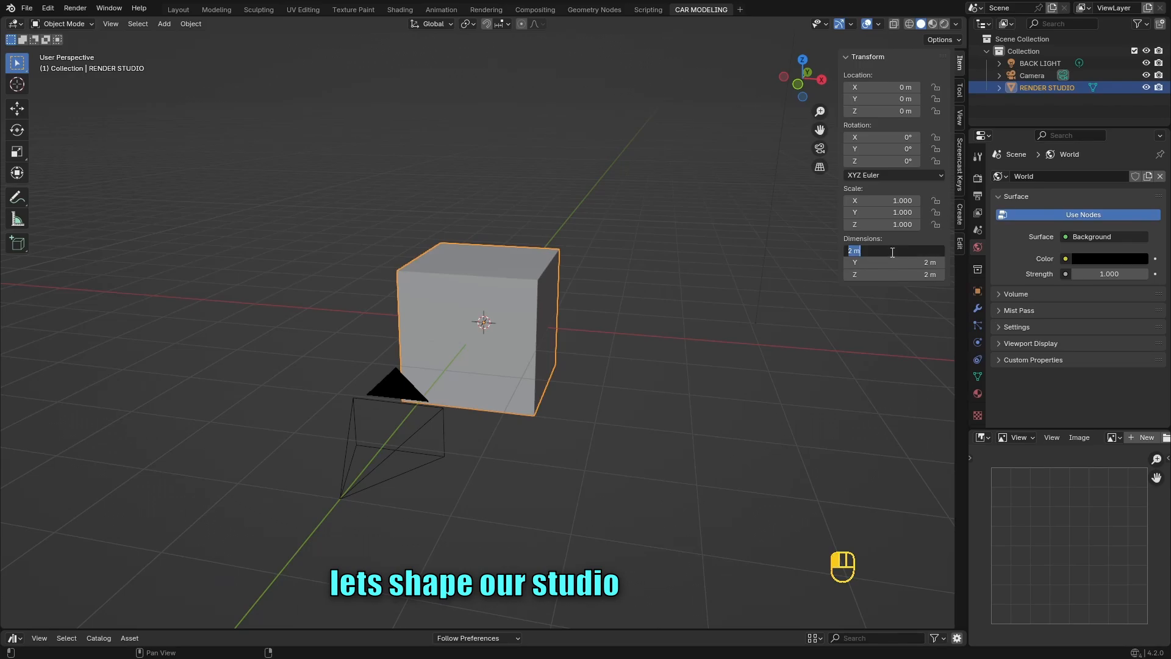
pyautogui.write('6')
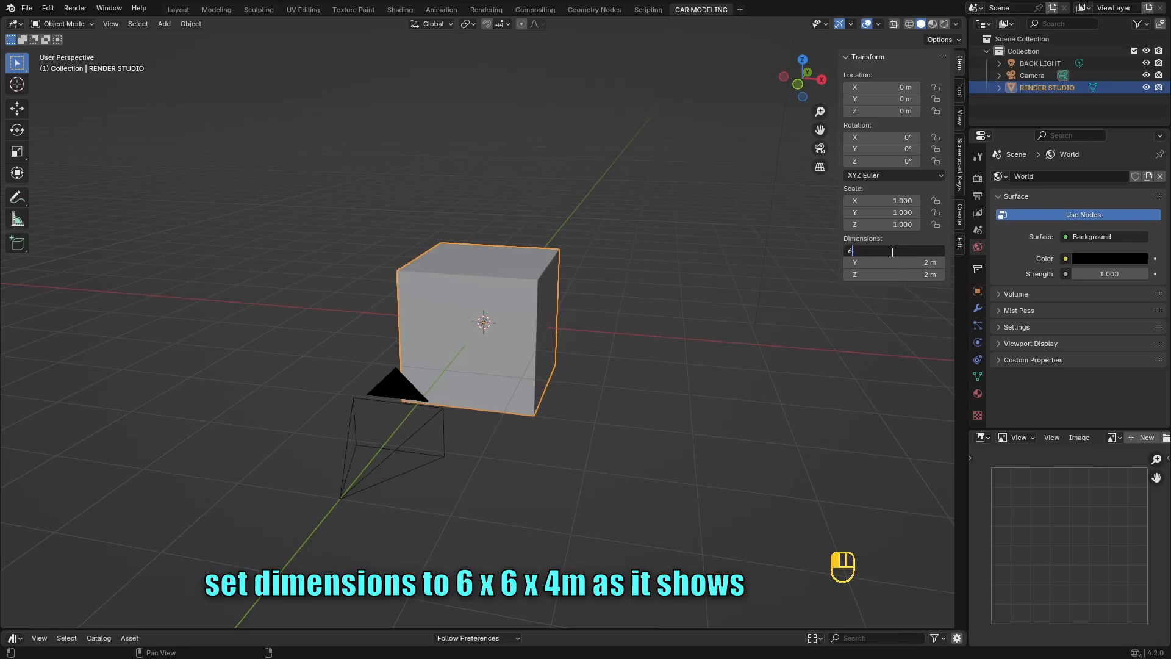
pyautogui.press('Return')
pyautogui.click(903, 261)
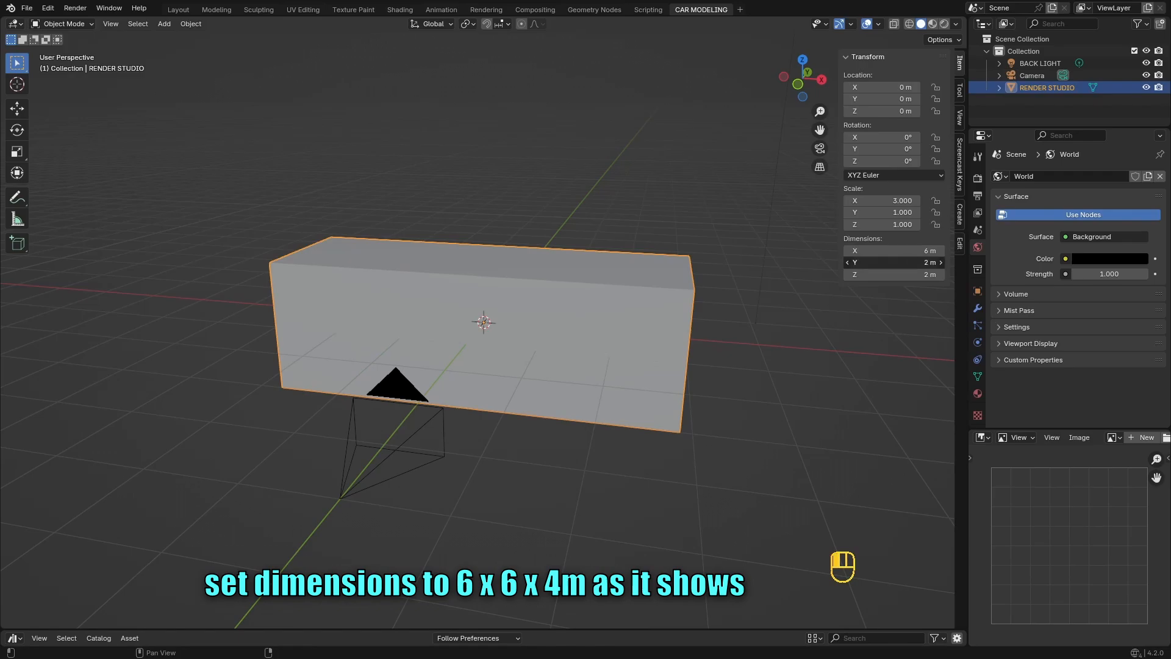
pyautogui.write('6')
pyautogui.press('Return')
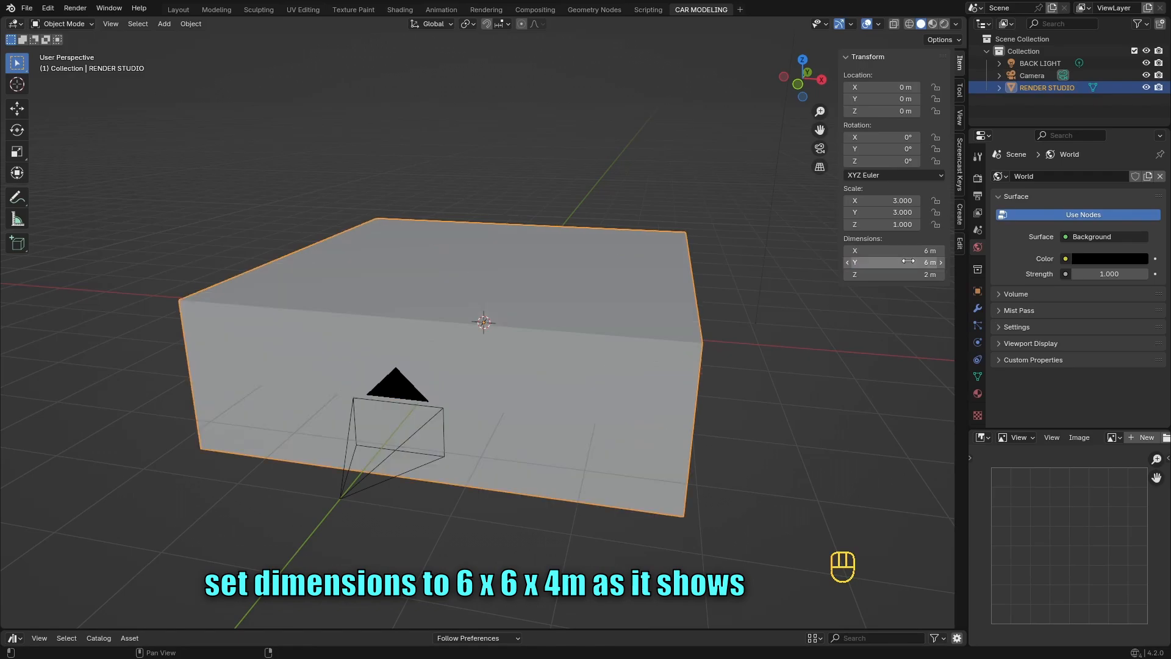
pyautogui.click(913, 275)
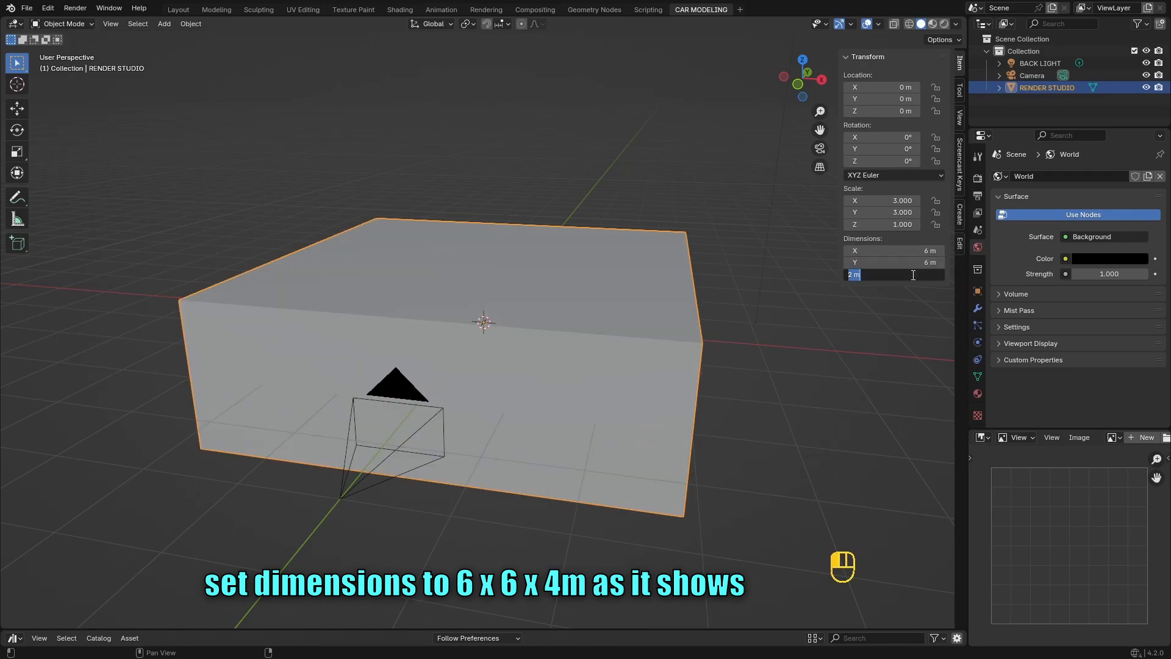
pyautogui.write('4')
pyautogui.press('Return')
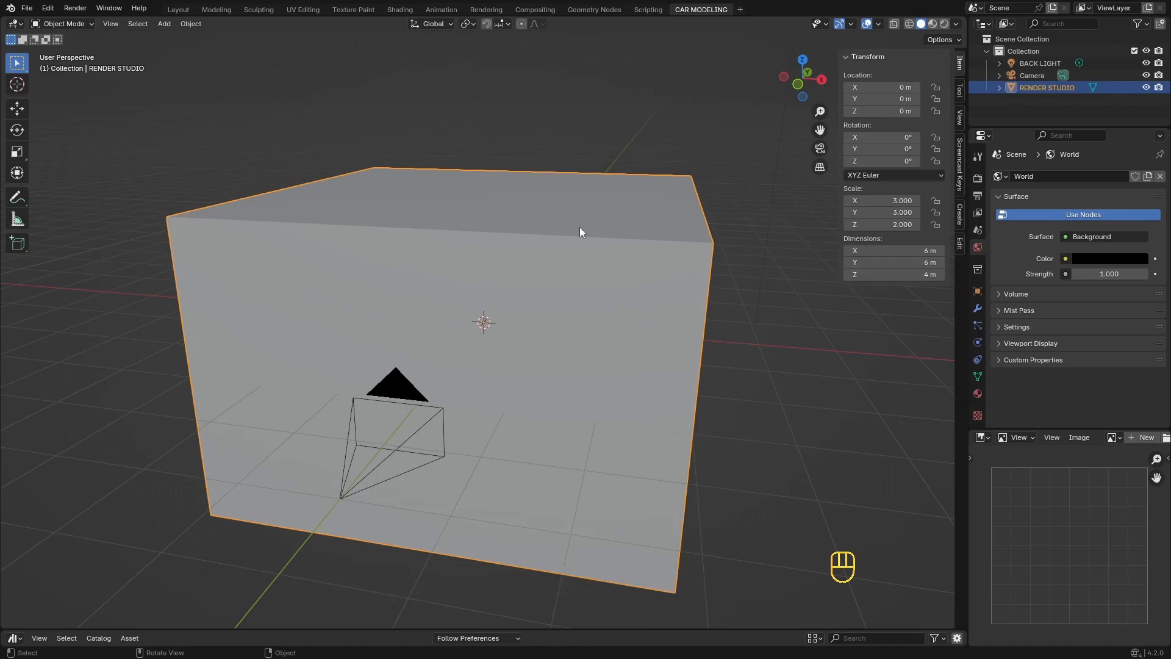
# - Raise the studio cube by setting its Z location to 2 m
pyautogui.scroll(-3, 588, 211)
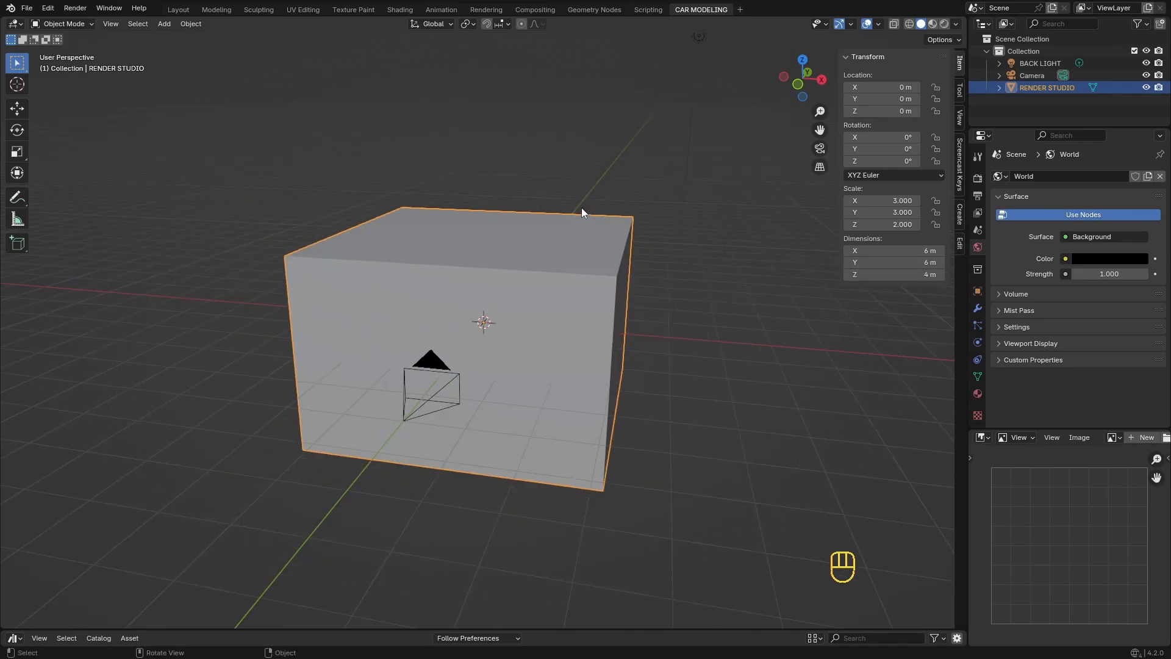
pyautogui.moveTo(581, 207)
pyautogui.mouseDown(button='middle')
pyautogui.moveTo(577, 182)
pyautogui.moveTo(607, 186)
pyautogui.moveTo(587, 188)
pyautogui.mouseUp(button='middle')
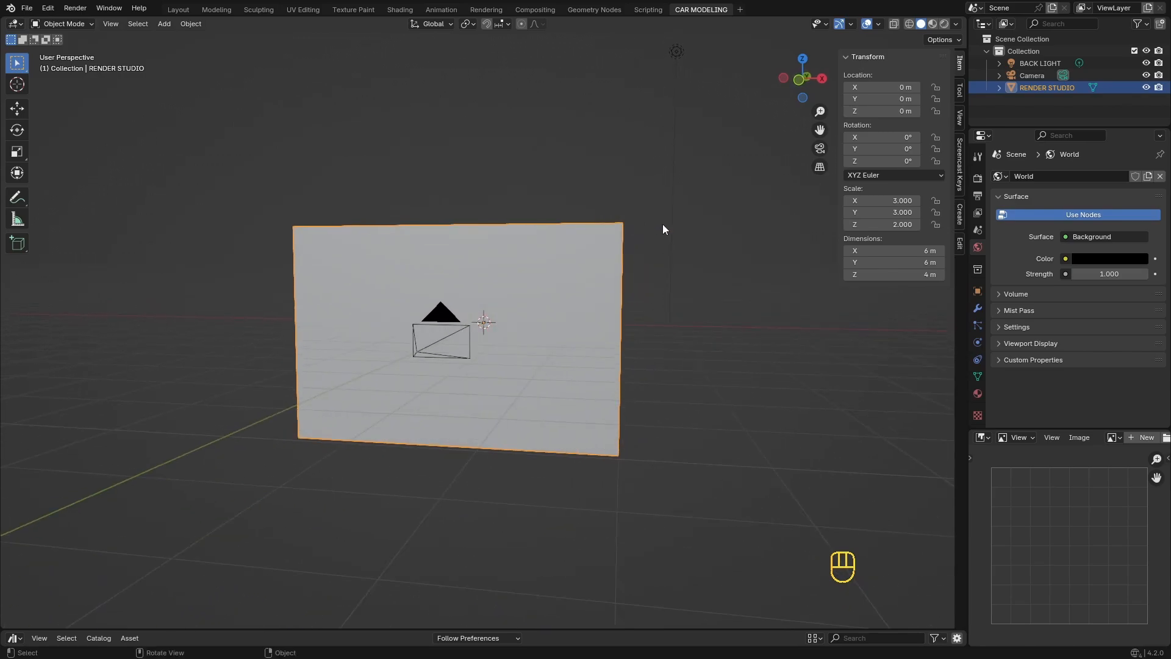
pyautogui.doubleClick(892, 113)
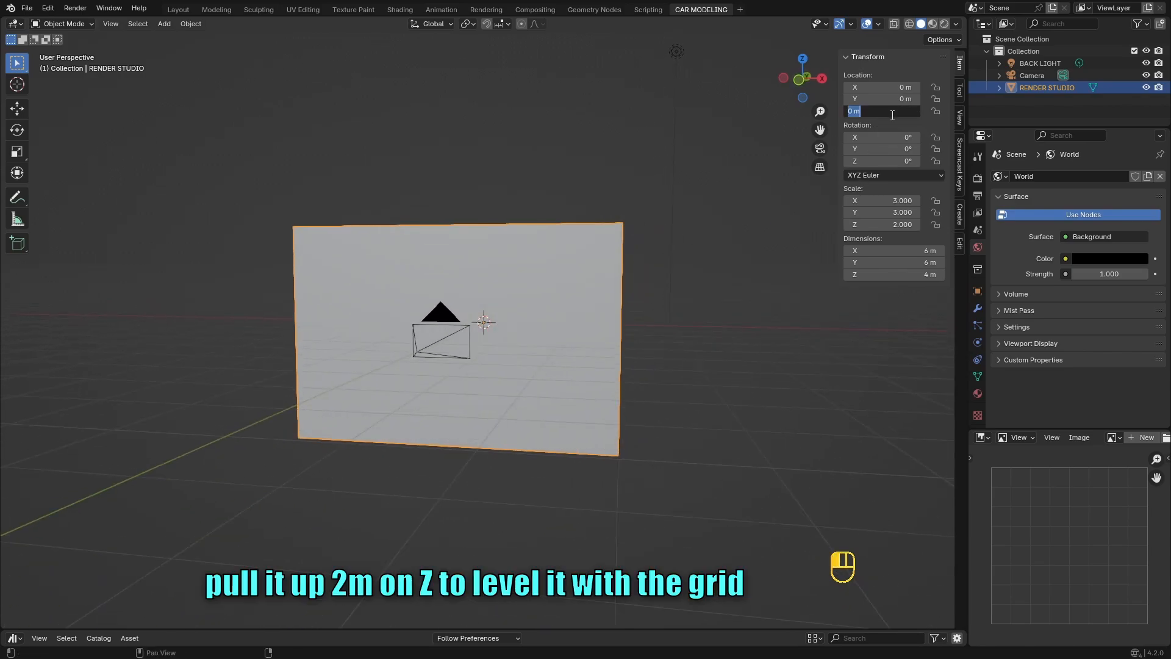
pyautogui.write('2')
pyautogui.press('Return')
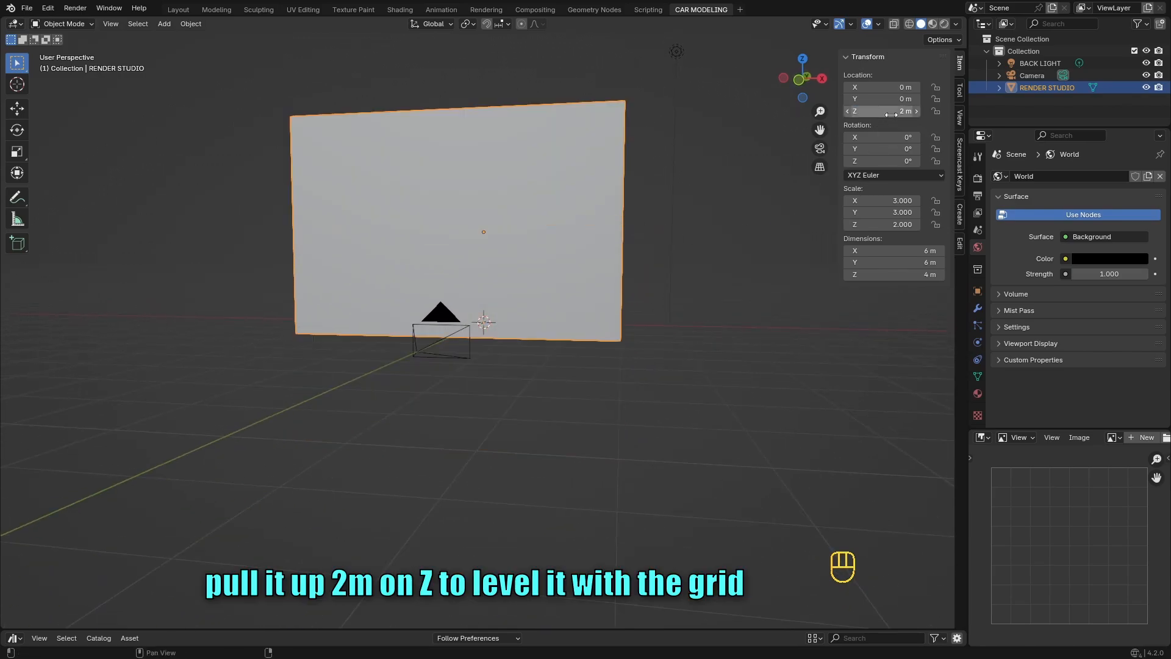
# - Select the camera and set its Z location to 1 m
pyautogui.click(447, 332)
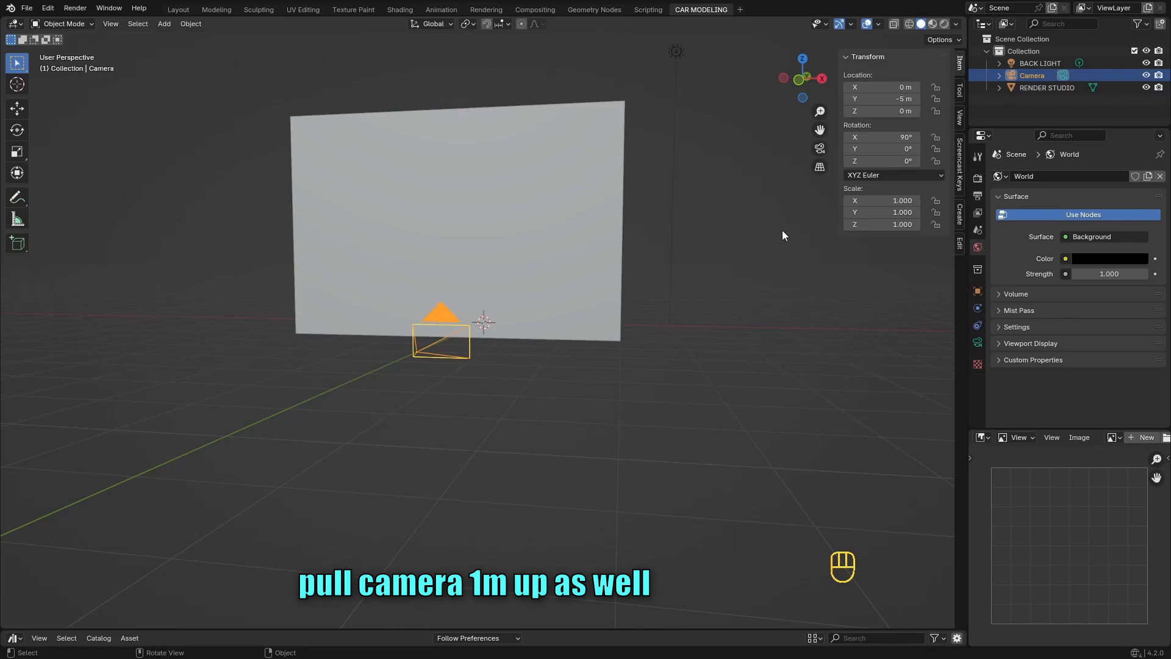
pyautogui.click(875, 112)
pyautogui.write('1')
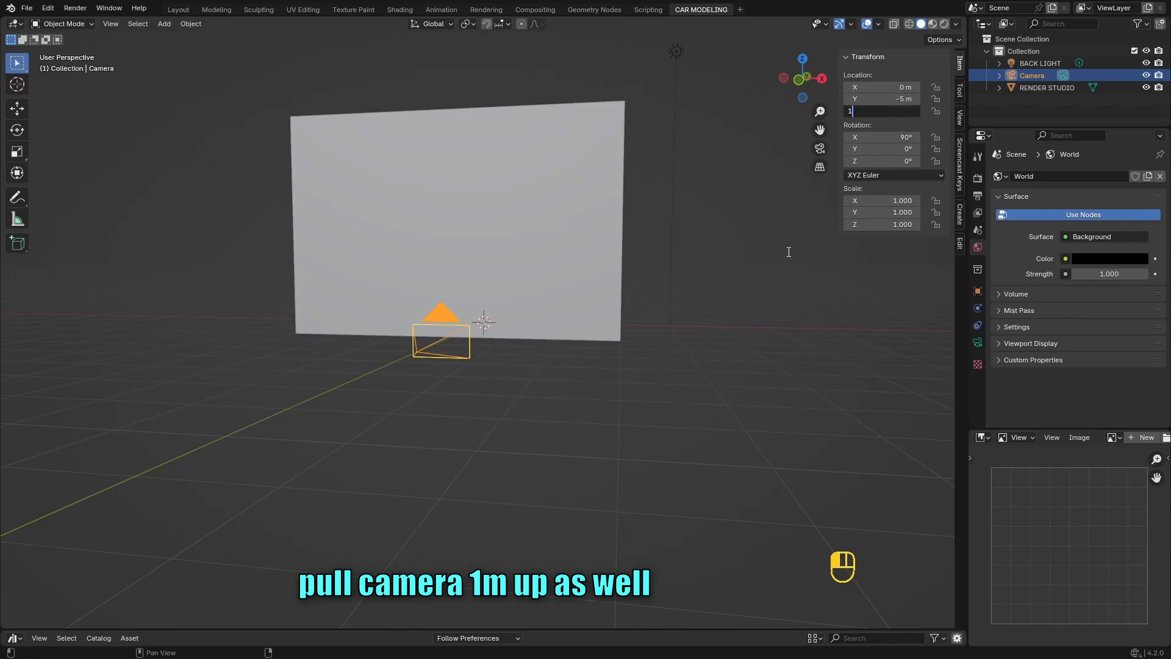
pyautogui.press('Return')
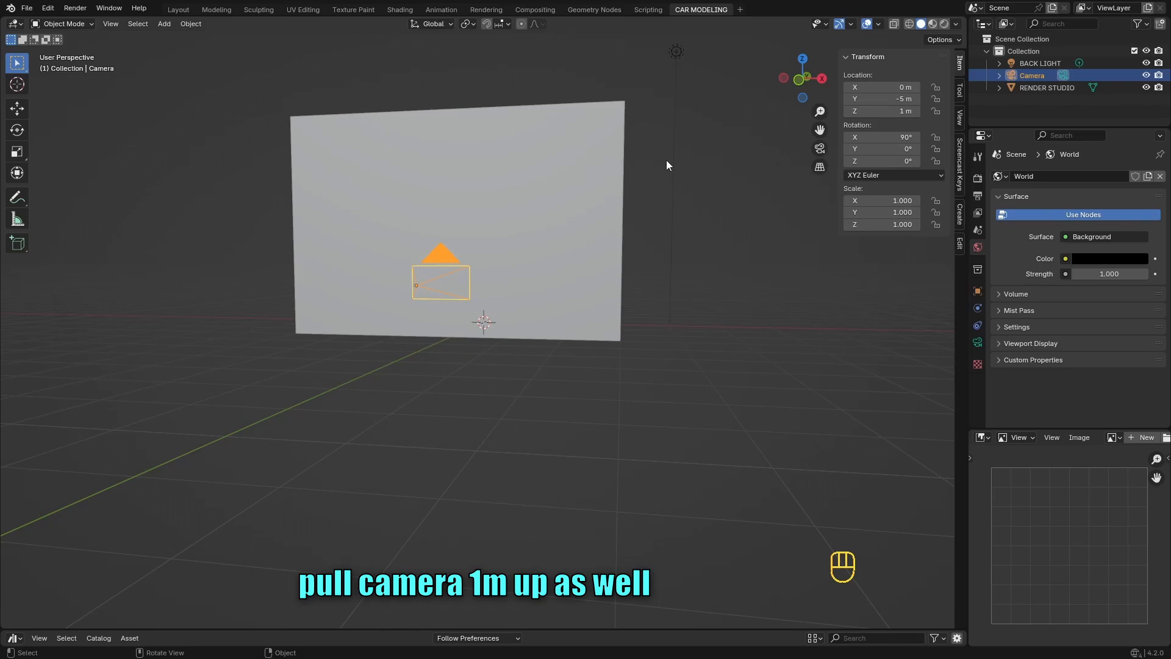
# - Set the RENDER STUDIO cube's Y dimension to 8 m
pyautogui.moveTo(603, 161); pyautogui.dragTo(589, 191, button='middle')
pyautogui.click(589, 191)
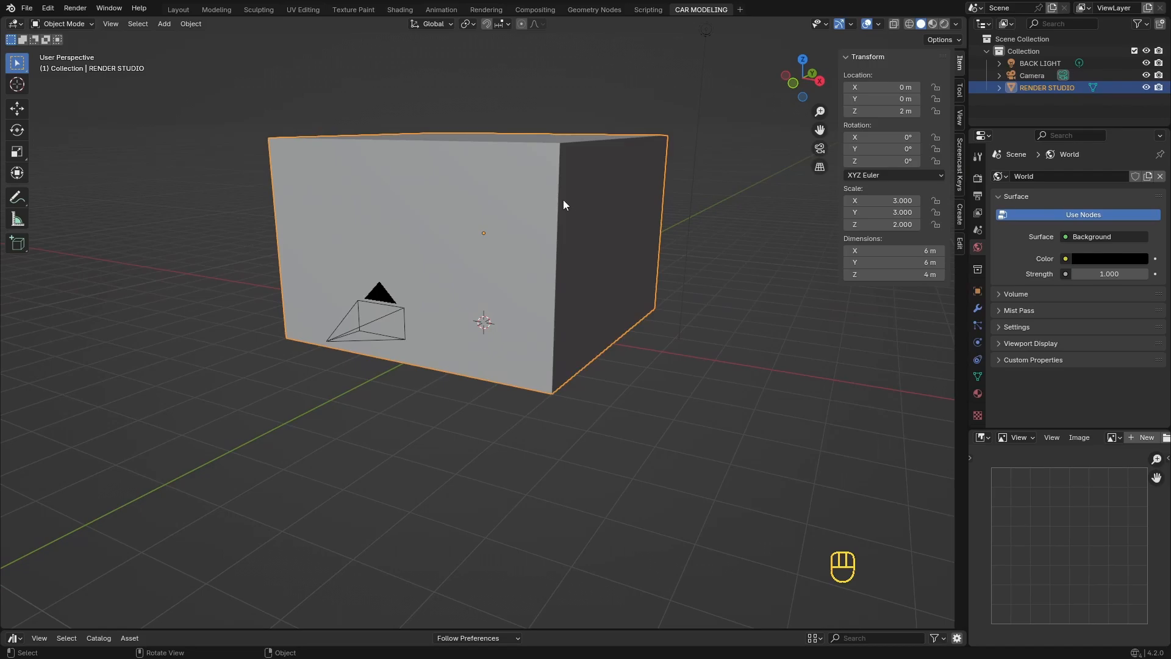
pyautogui.moveTo(513, 201)
pyautogui.mouseDown(button='middle')
pyautogui.moveTo(553, 199)
pyautogui.moveTo(513, 211)
pyautogui.mouseUp(button='middle')
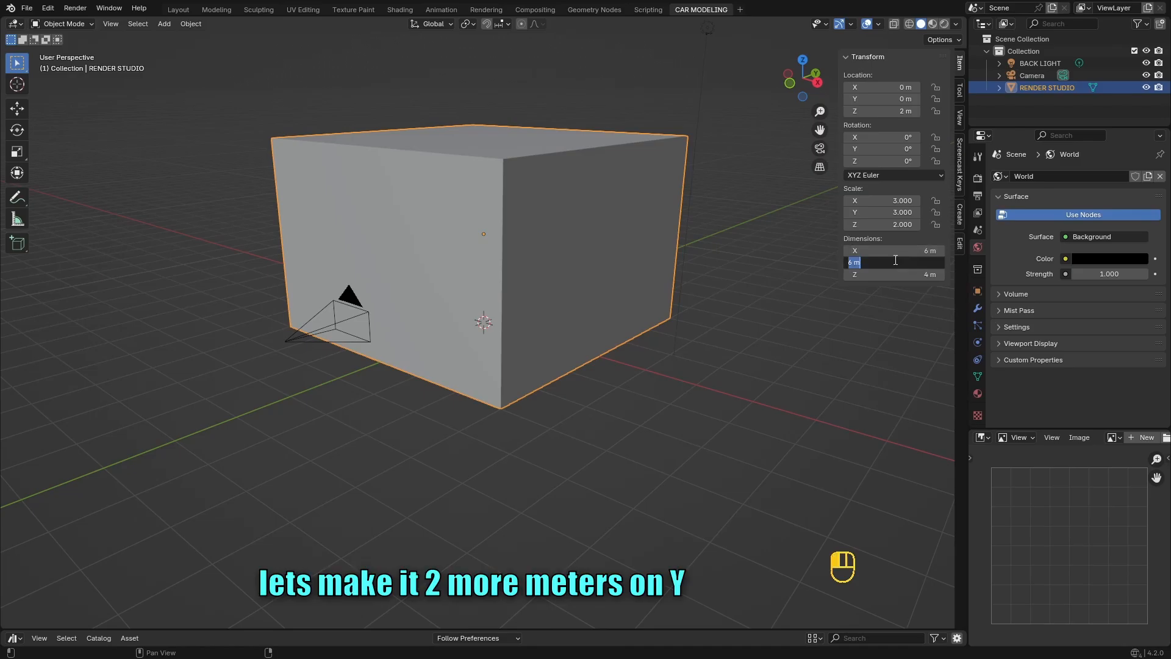
pyautogui.write('8')
pyautogui.press('Return')
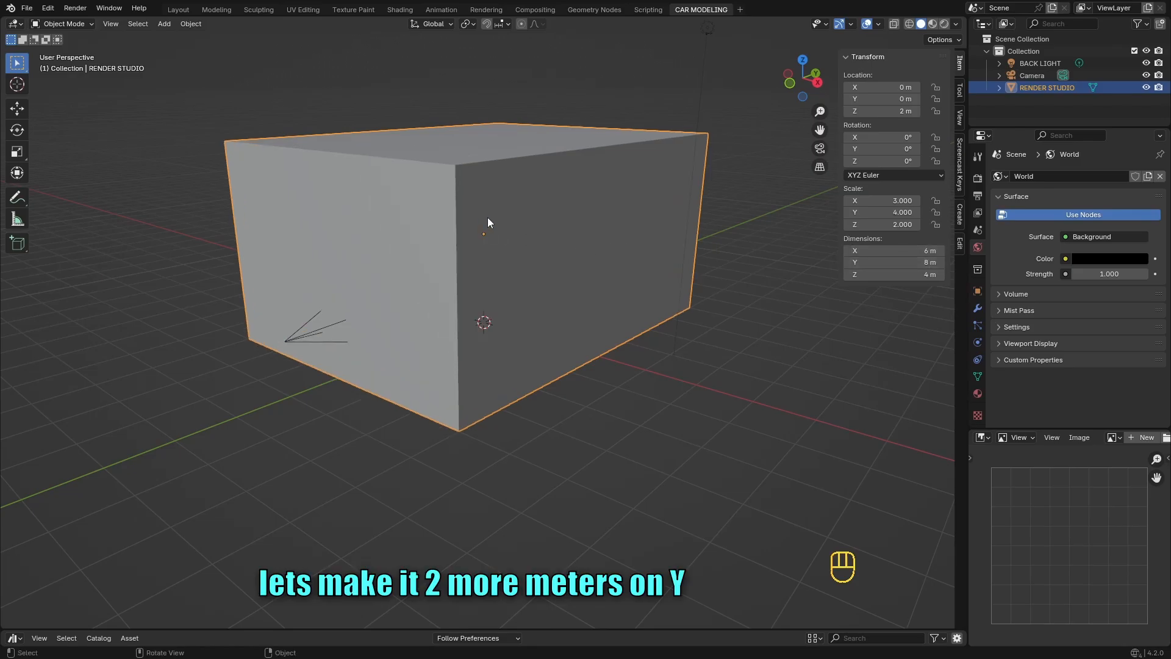
# - Delete the studio cube's front face, the one on the camera side, in Edit Mode with face selection
pyautogui.moveTo(488, 218); pyautogui.dragTo(536, 197, button='middle')
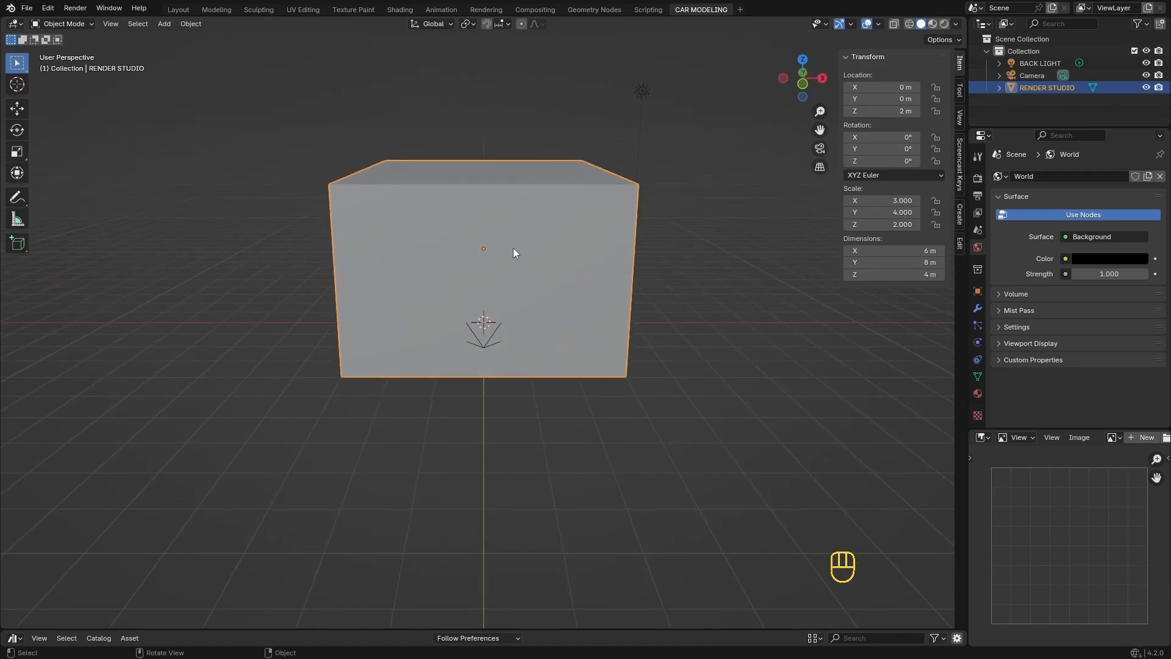
pyautogui.press('Tab')
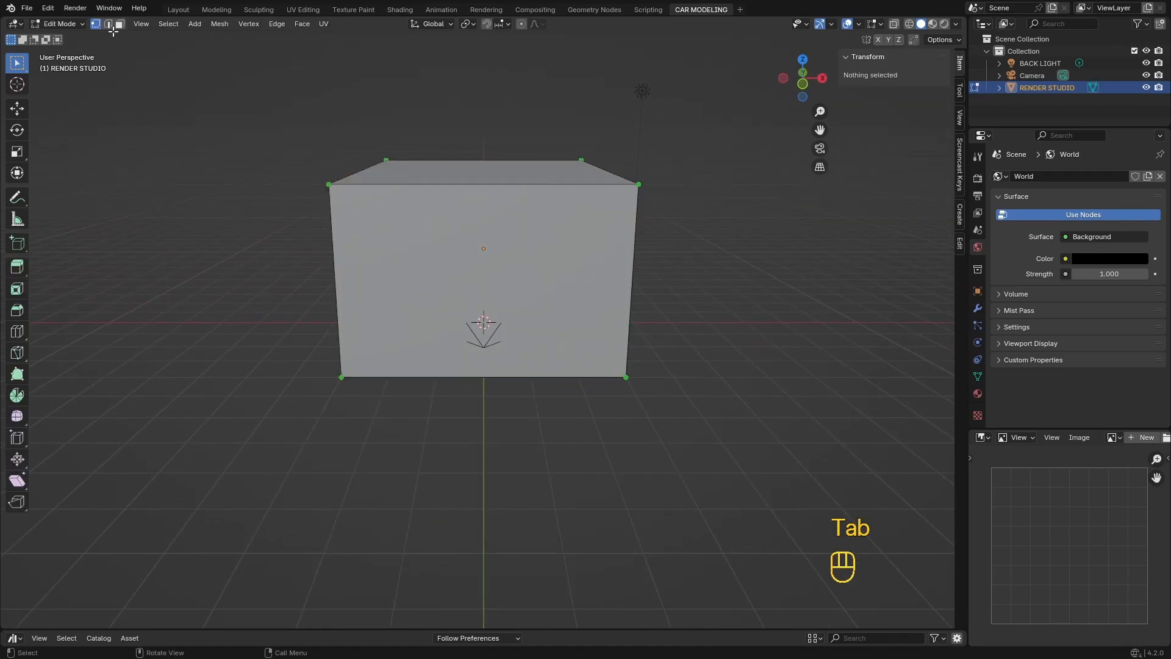
pyautogui.click(119, 24)
pyautogui.click(492, 269)
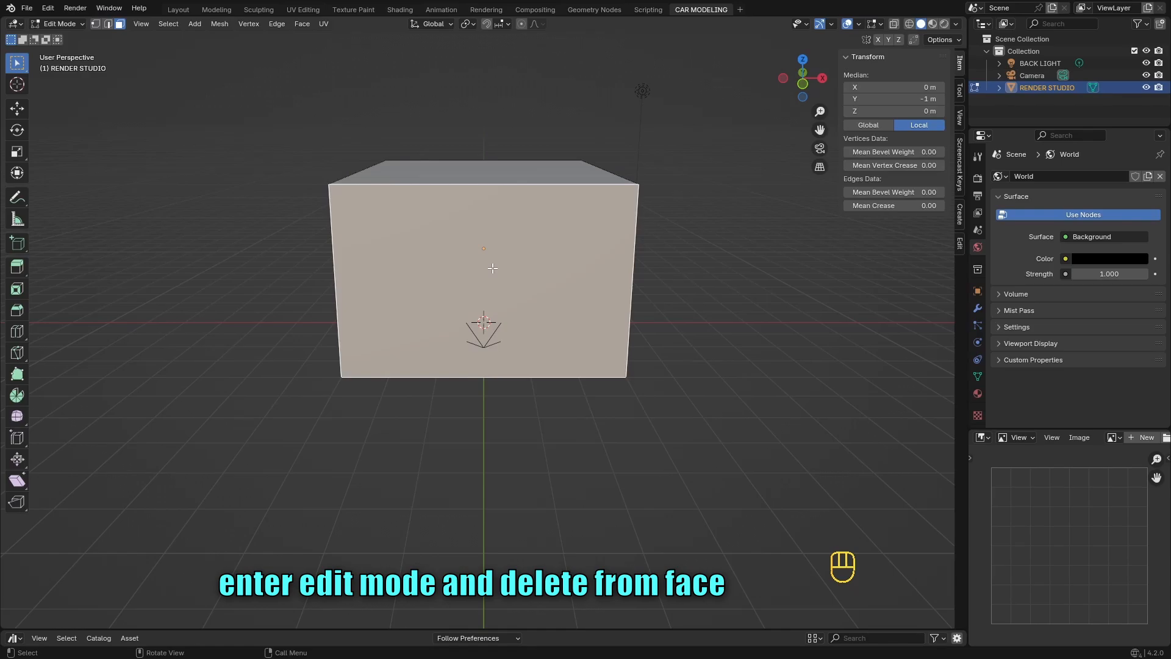
pyautogui.press('x')
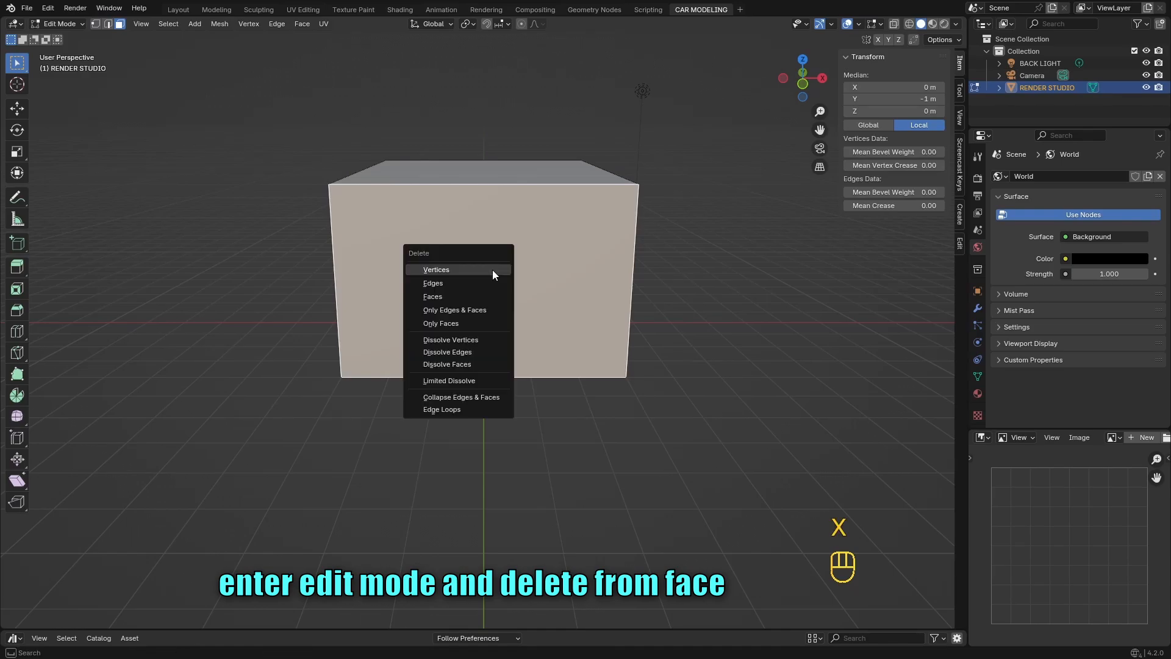
pyautogui.click(481, 296)
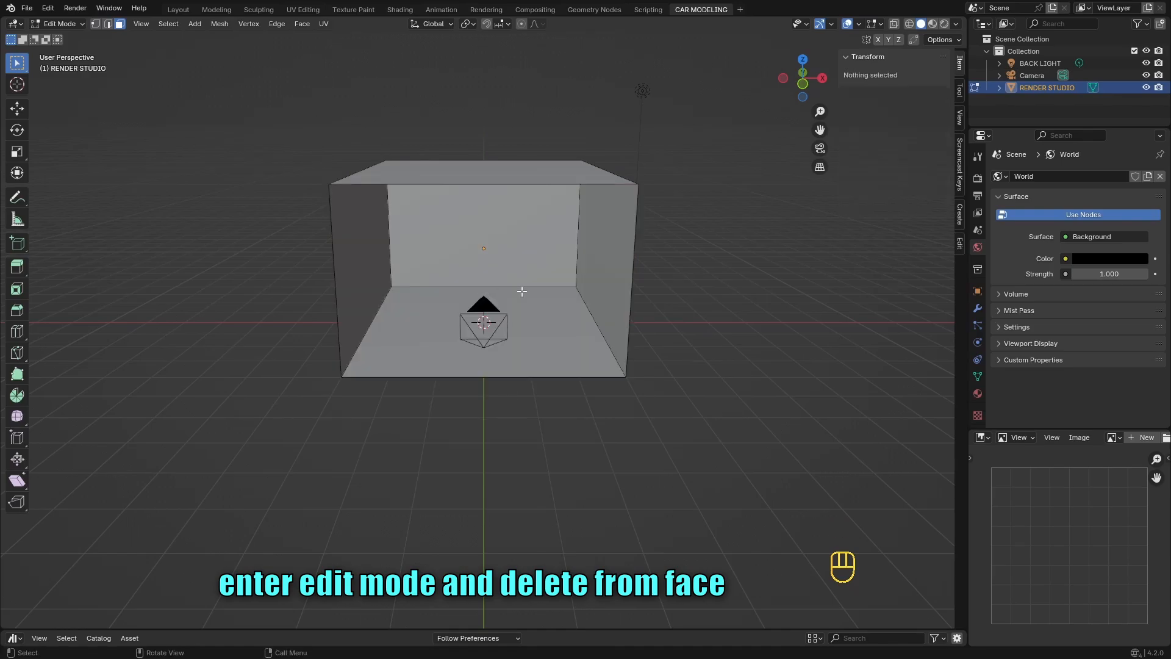
# - Switch the viewport to Rendered shading
pyautogui.scroll(4, 596, 280)
pyautogui.moveTo(528, 245); pyautogui.dragTo(541, 221, button='middle')
pyautogui.scroll(-3, 545, 213)
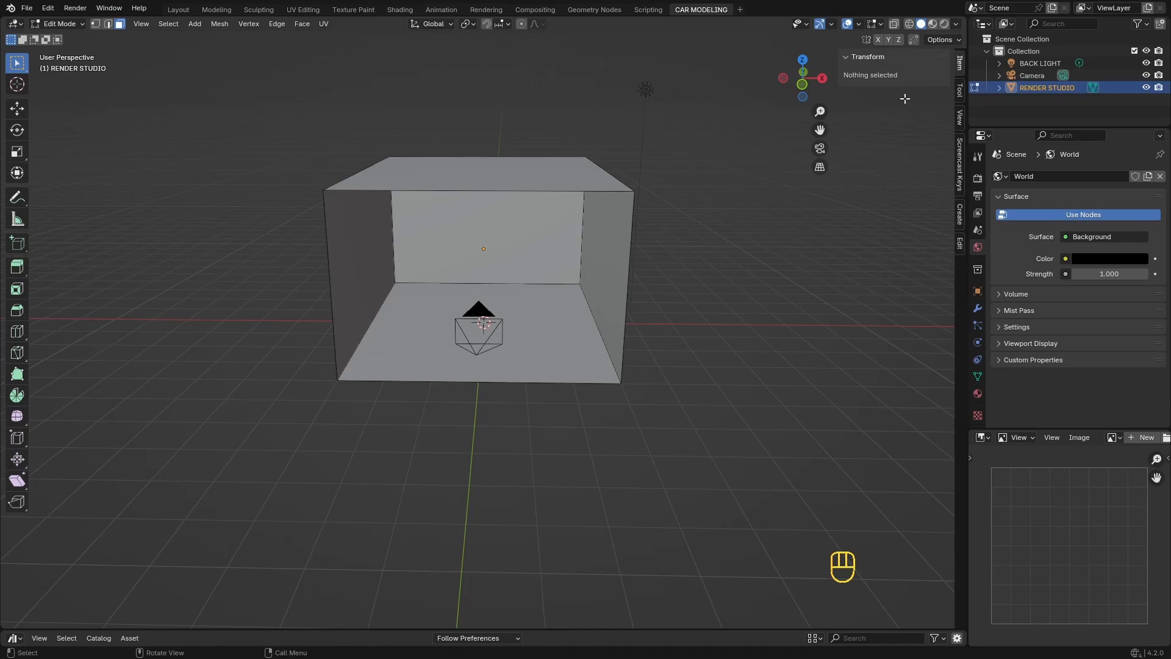
pyautogui.click(945, 24)
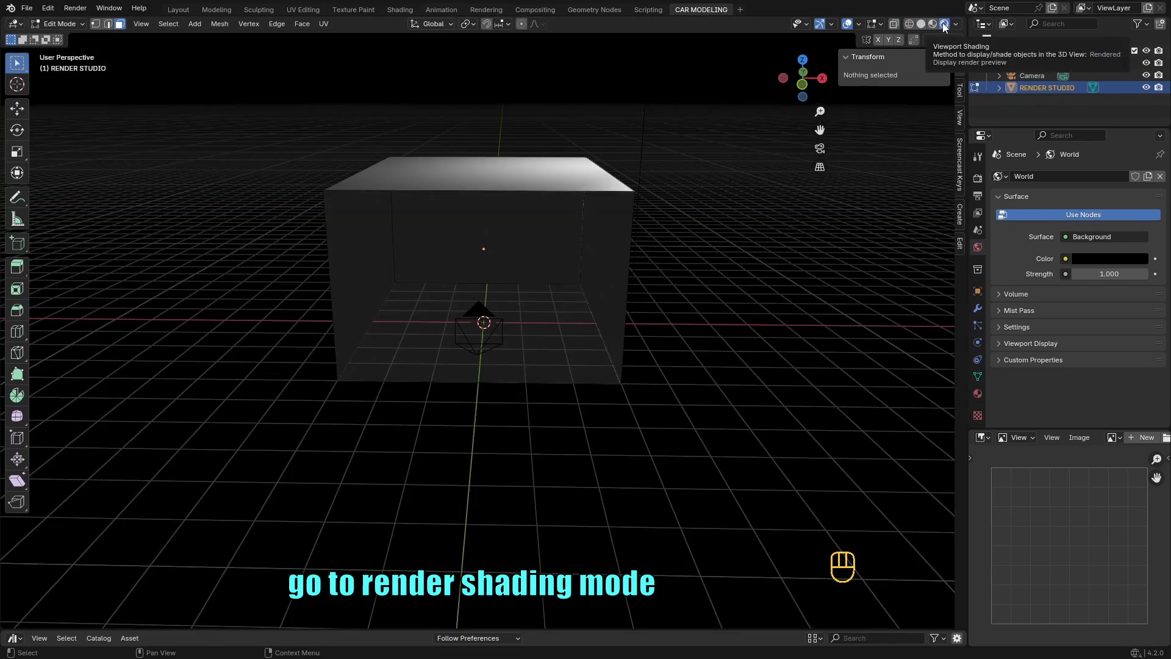
# - Return to Object Mode and move the back light inside the studio, to about X 0.57 m and Z 3.14 m
pyautogui.scroll(-2, 680, 105)
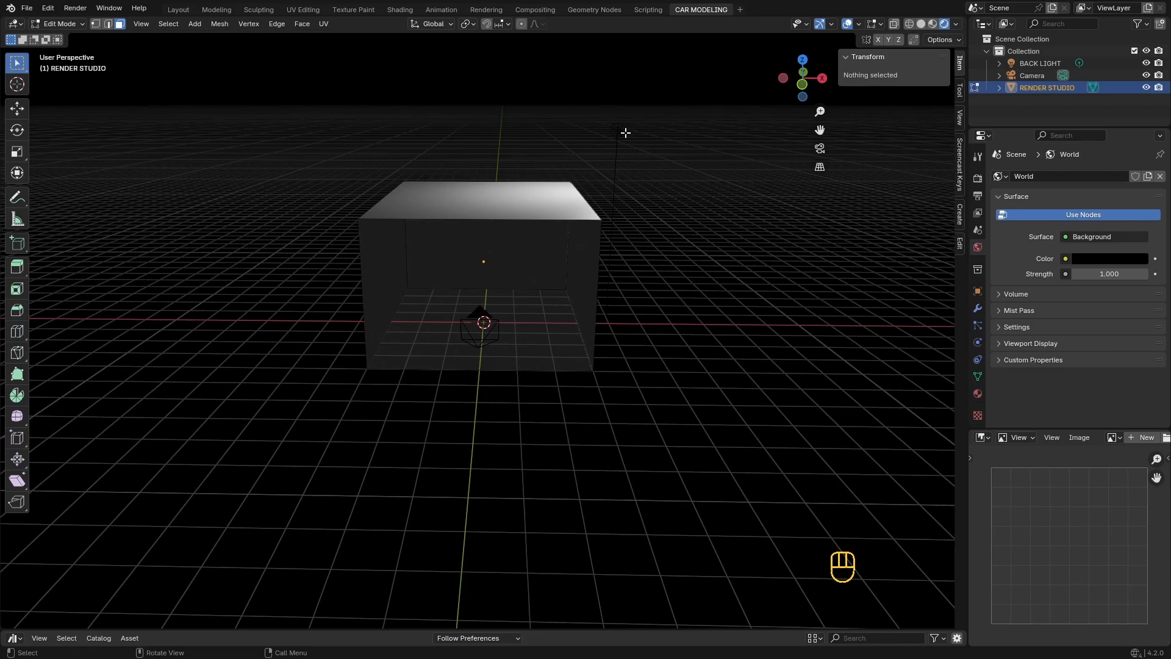
pyautogui.press('Tab')
pyautogui.click(617, 131)
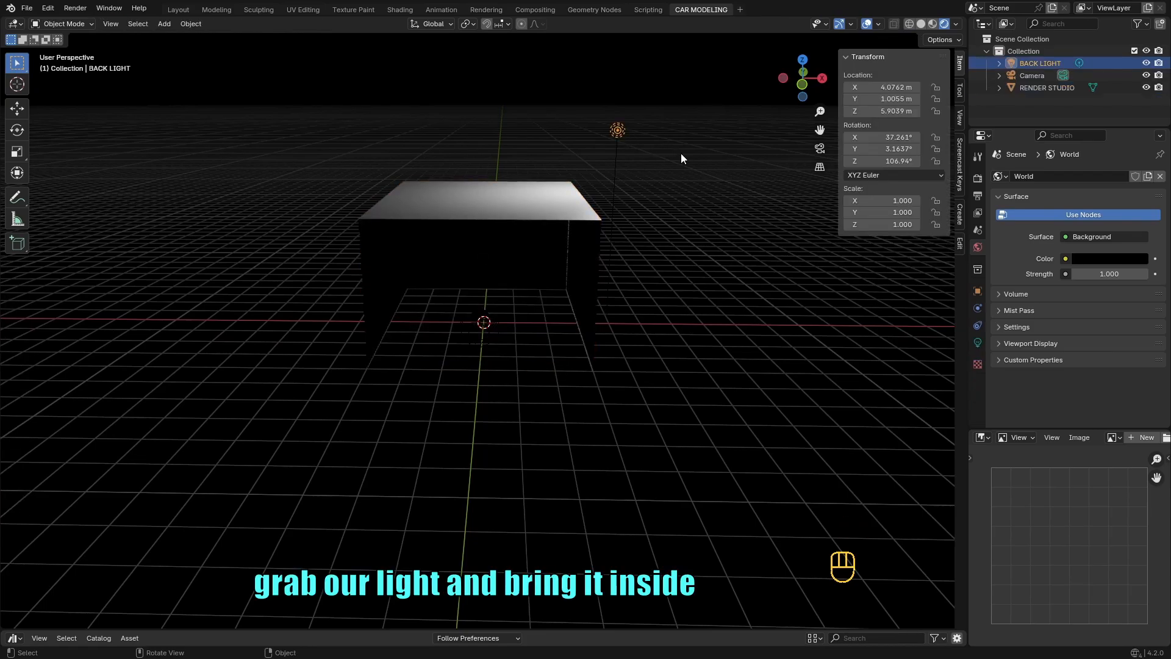
pyautogui.press('g')
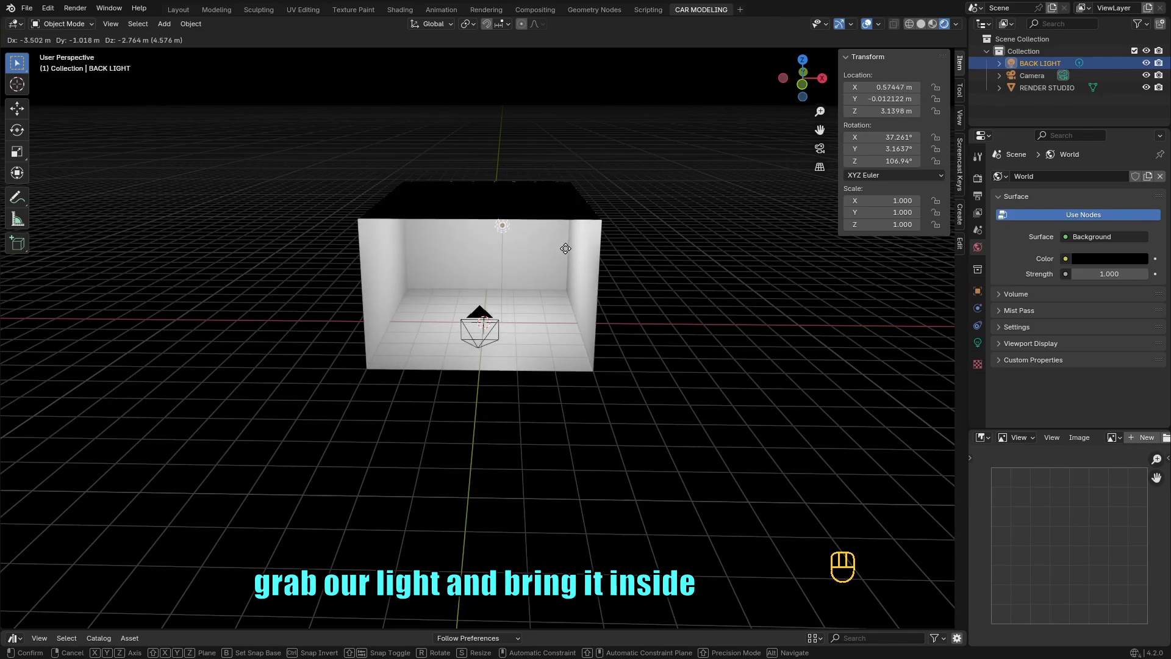
pyautogui.click(565, 248)
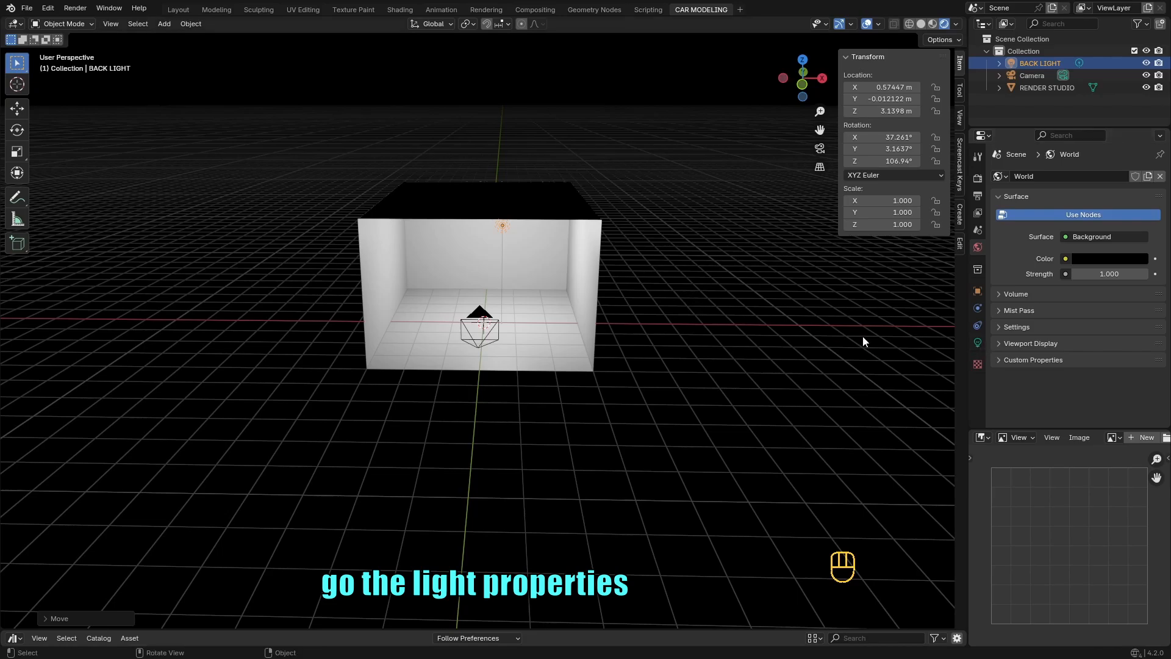
# - Set the back light's power to 20 W in its light properties
pyautogui.click(978, 344)
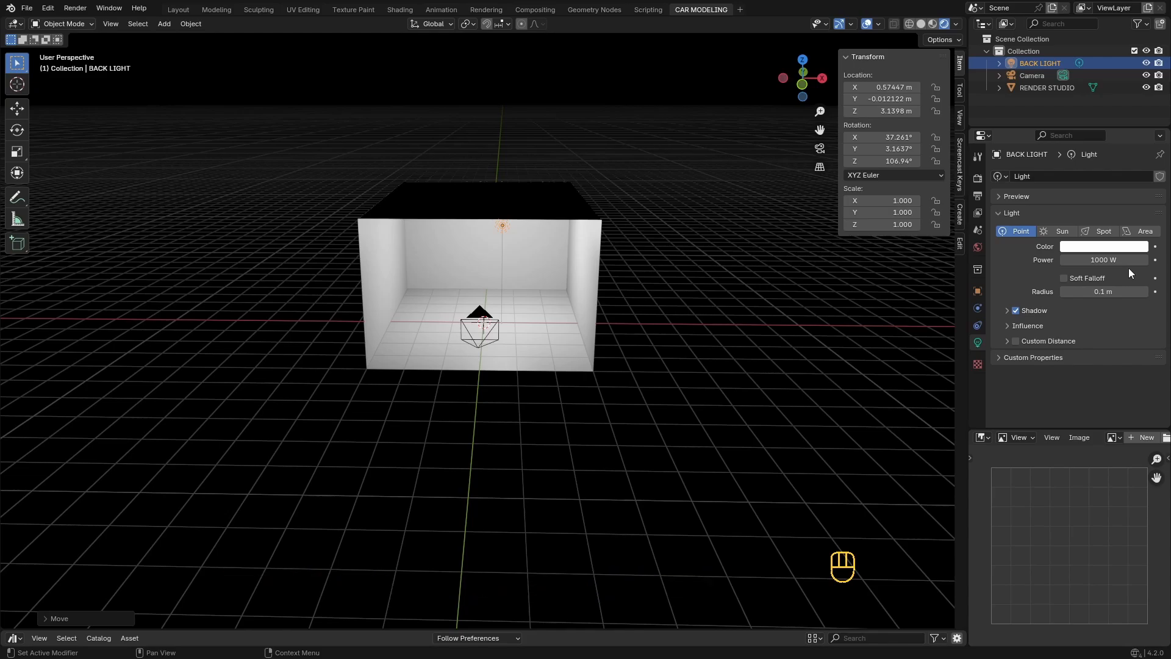
pyautogui.click(1108, 262)
pyautogui.write('20')
pyautogui.press('Return')
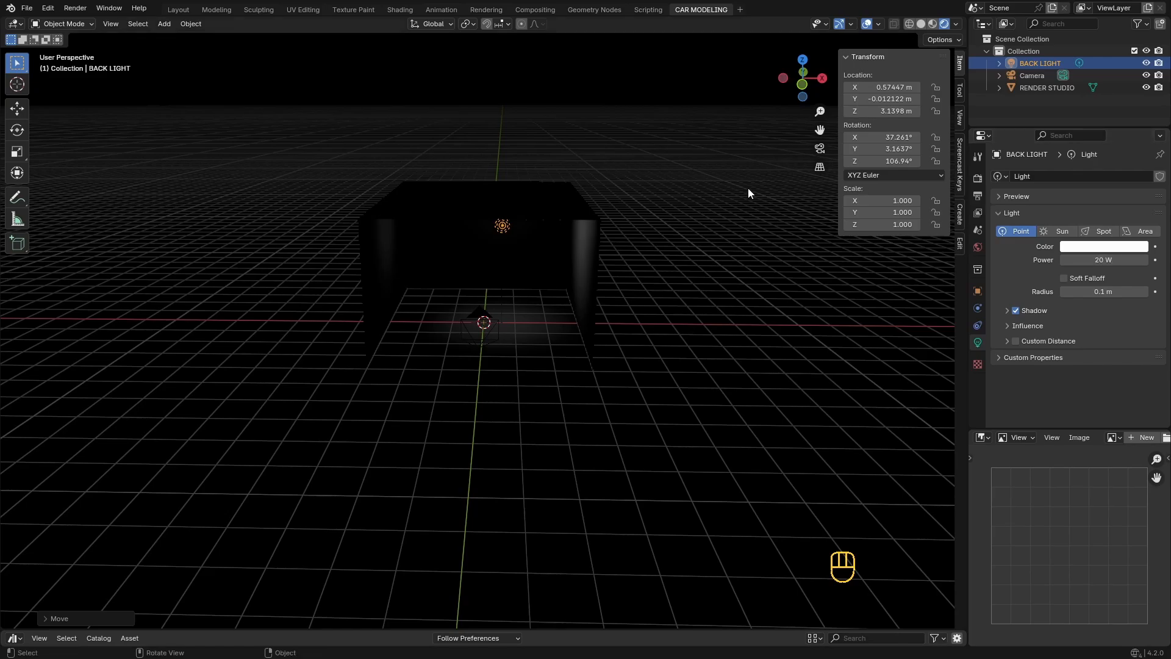
# - Shift the back light closer to the studio's centre, to about X 0.3 m and Z 3.19 m
pyautogui.scroll(2, 606, 195)
pyautogui.moveTo(613, 175); pyautogui.dragTo(612, 173, button='middle')
pyautogui.press('g')
pyautogui.click(588, 187)
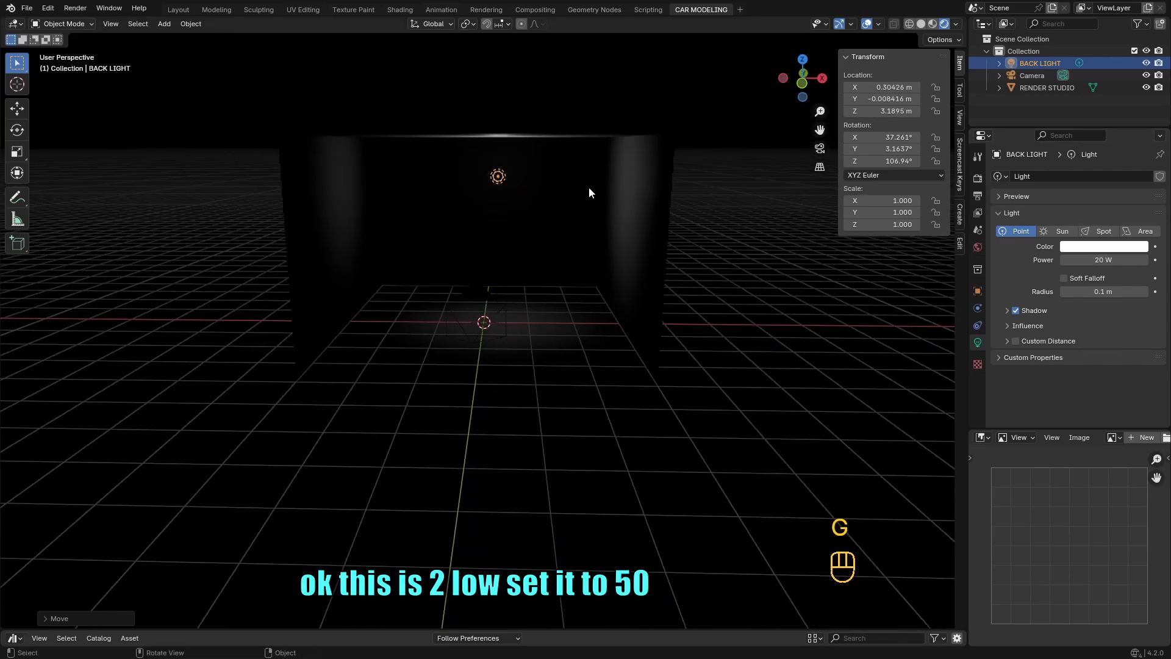
# - Set the back light's power to 50 W and enable Soft Falloff
pyautogui.click(1104, 260)
pyautogui.write('50')
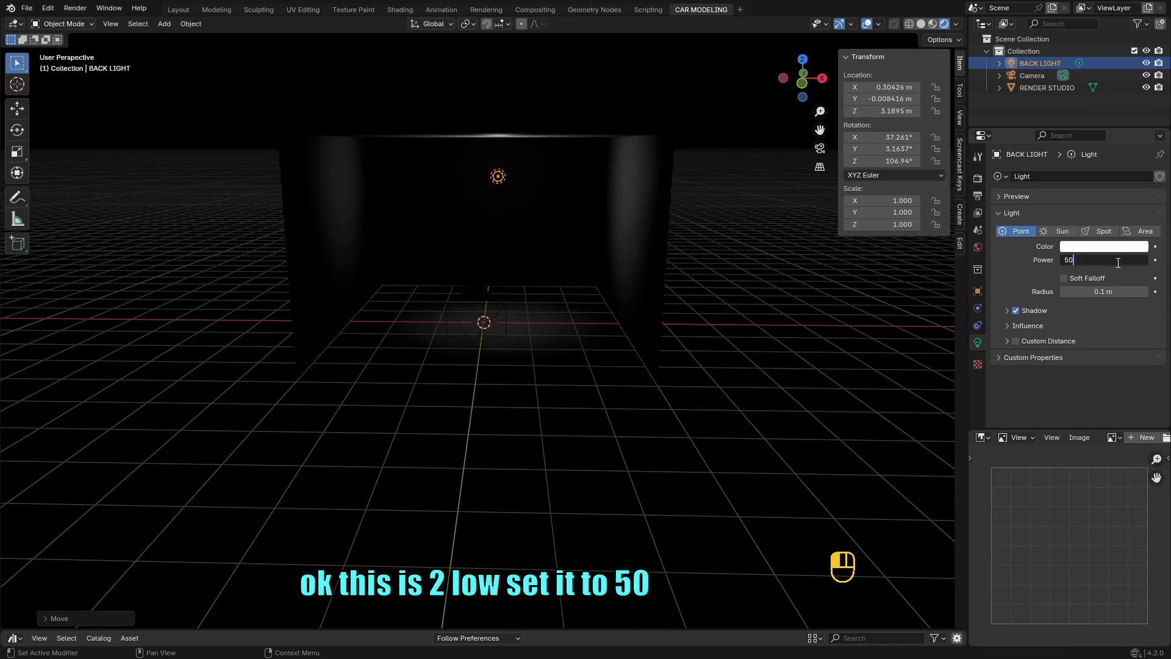
pyautogui.press('Return')
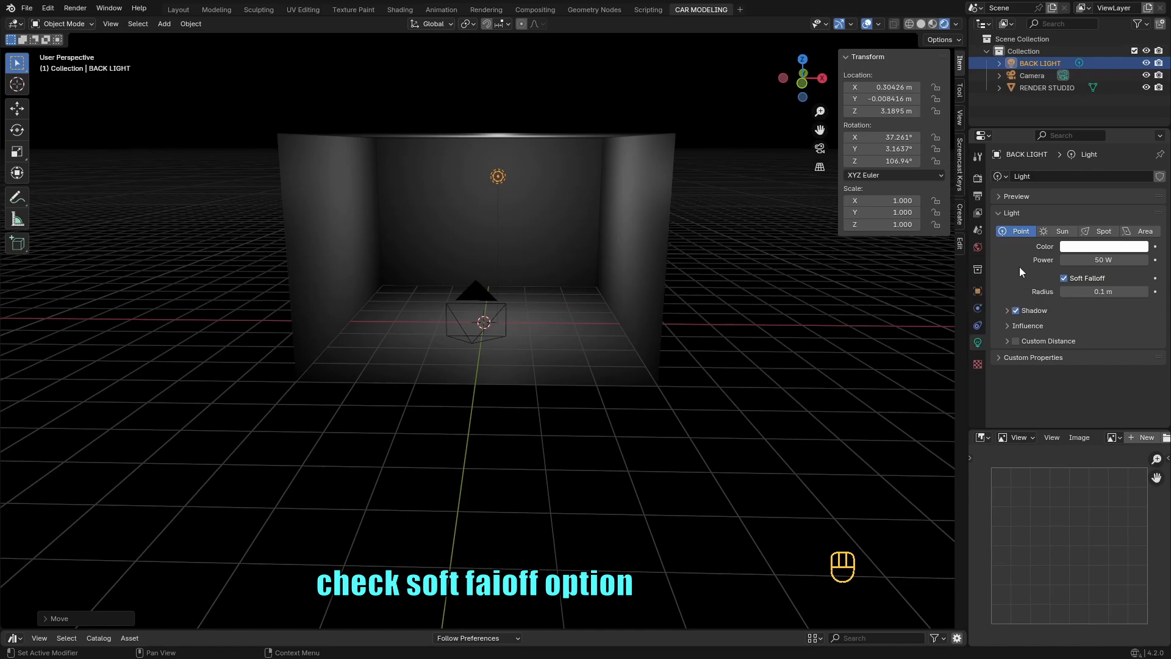
# - Enable Raytracing in the EEVEE render settings
pyautogui.click(977, 177)
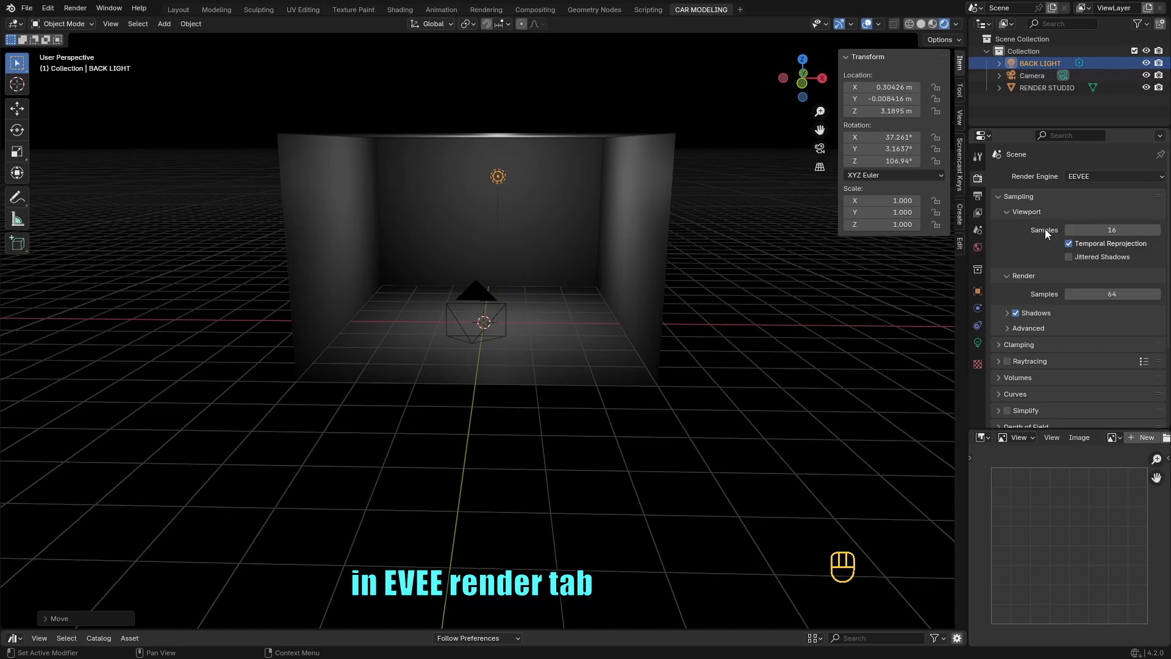
pyautogui.scroll(-2, 1044, 217)
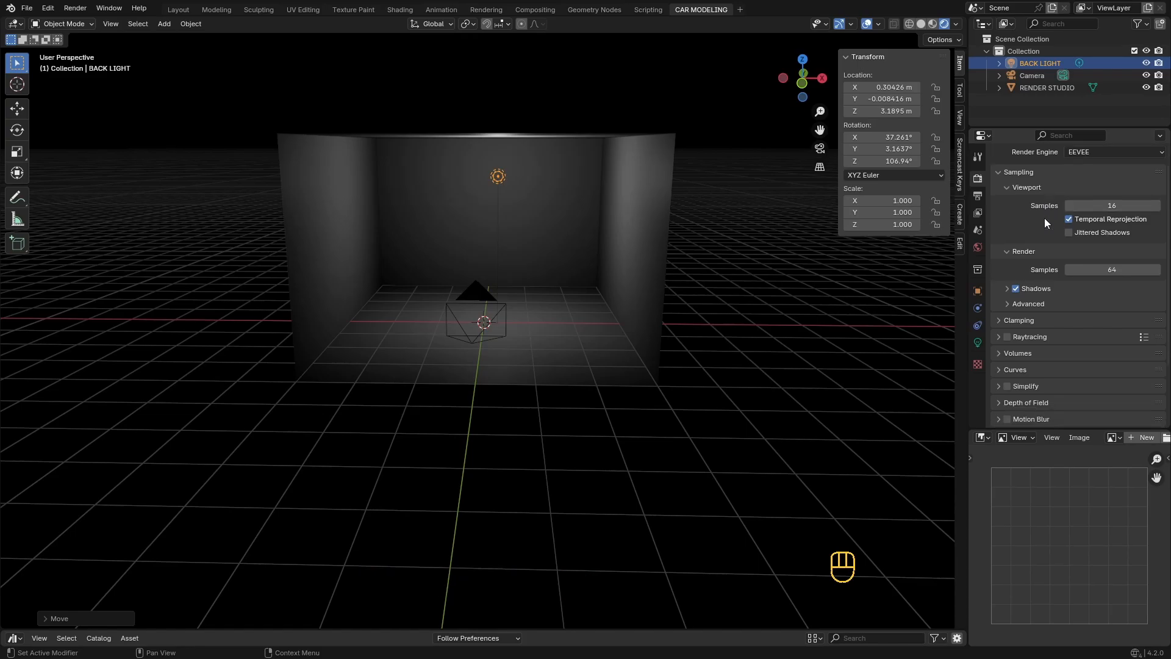
pyautogui.click(1006, 312)
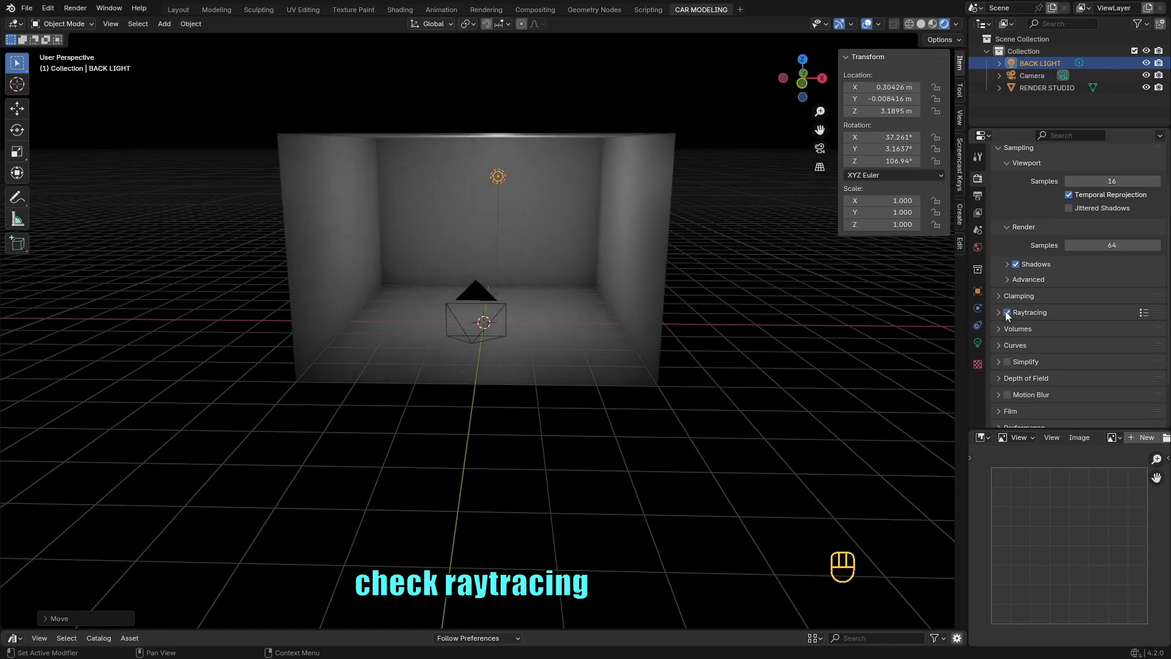
pyautogui.click(996, 313)
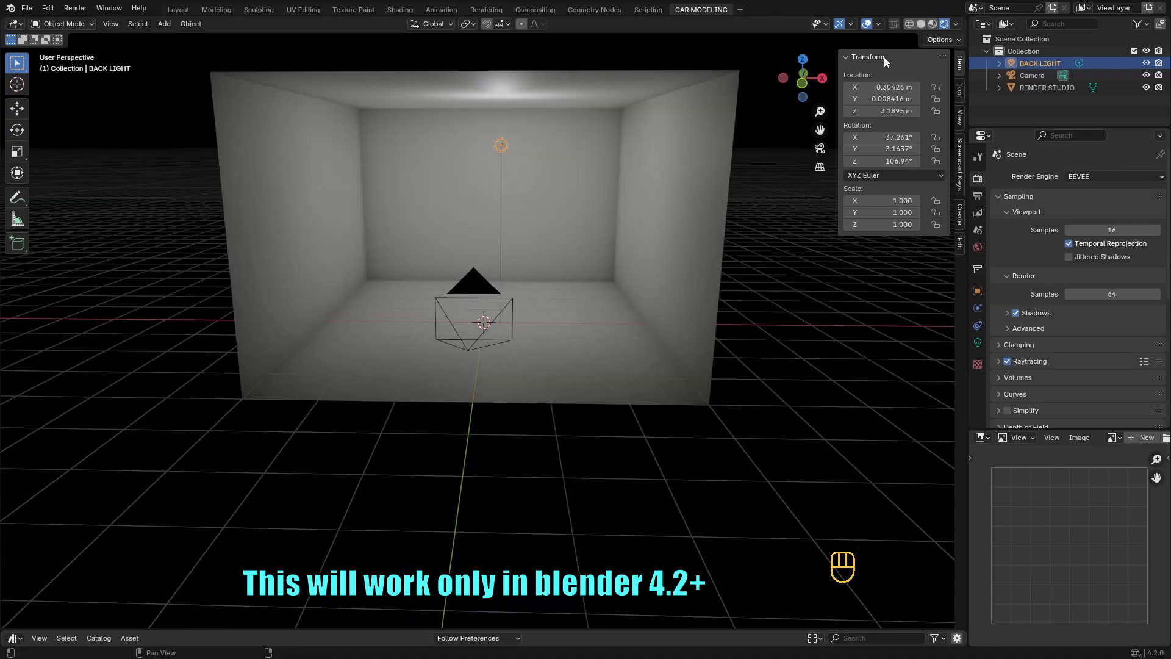
# - Show the scene in solid shading from the top and move the back light toward the rear wall, to about X 0.03 m and Y 3.05 m
pyautogui.click(909, 24)
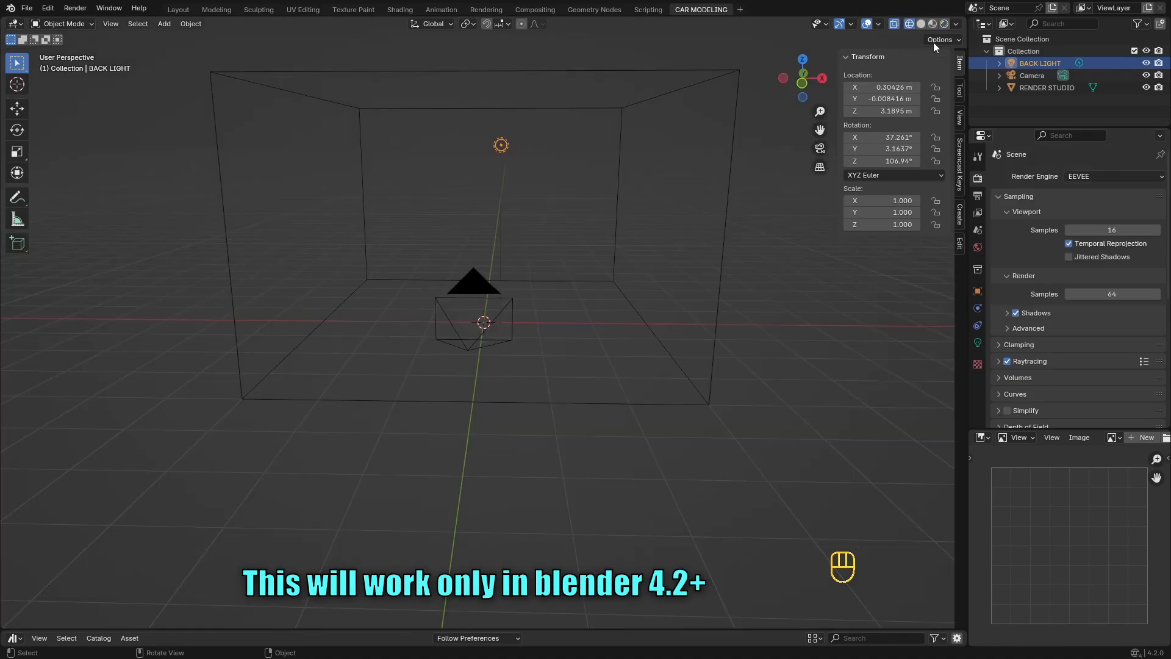
pyautogui.click(921, 23)
pyautogui.moveTo(619, 183); pyautogui.dragTo(611, 201, button='middle')
pyautogui.press('KP_7')
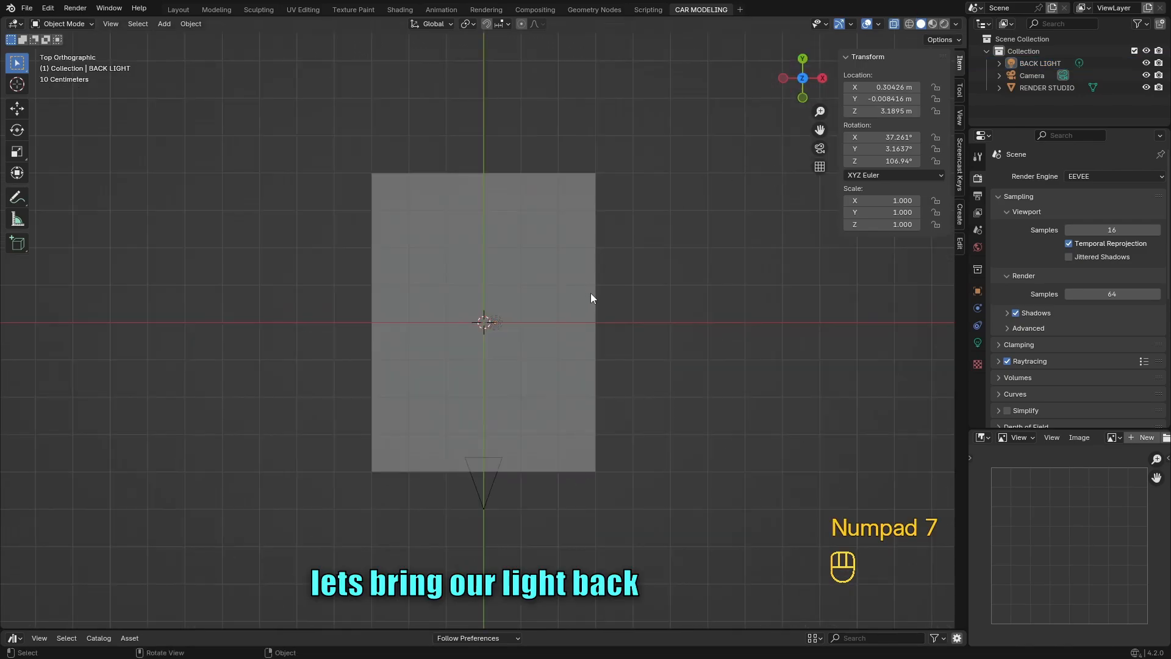
pyautogui.press('g')
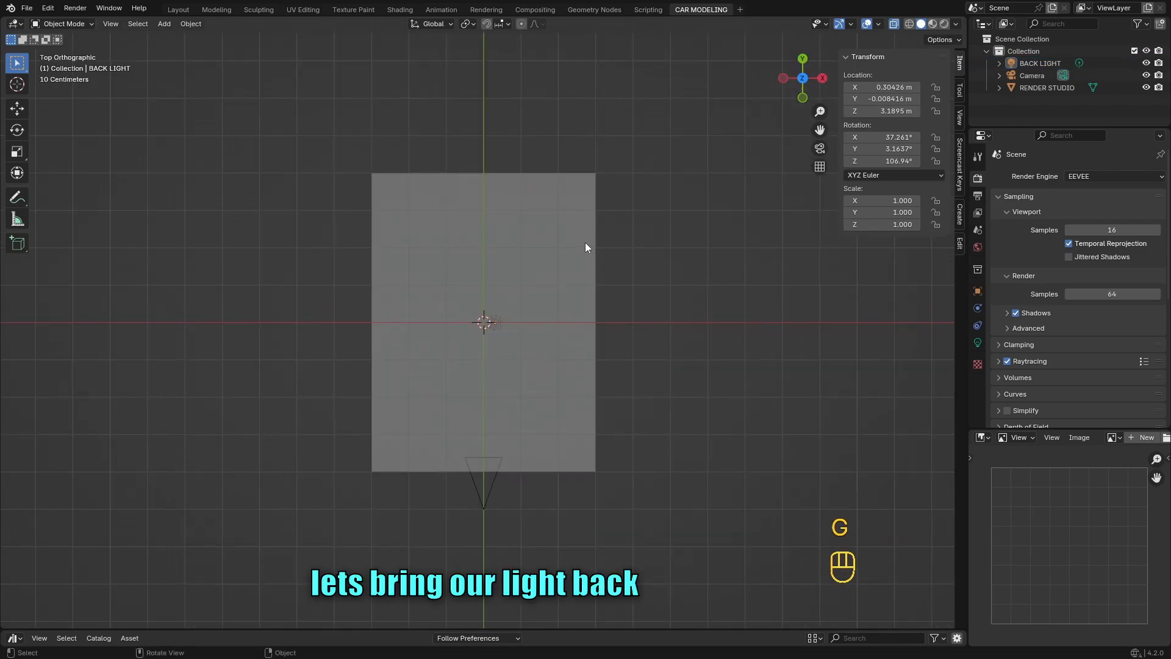
pyautogui.click(502, 322)
pyautogui.click(499, 325)
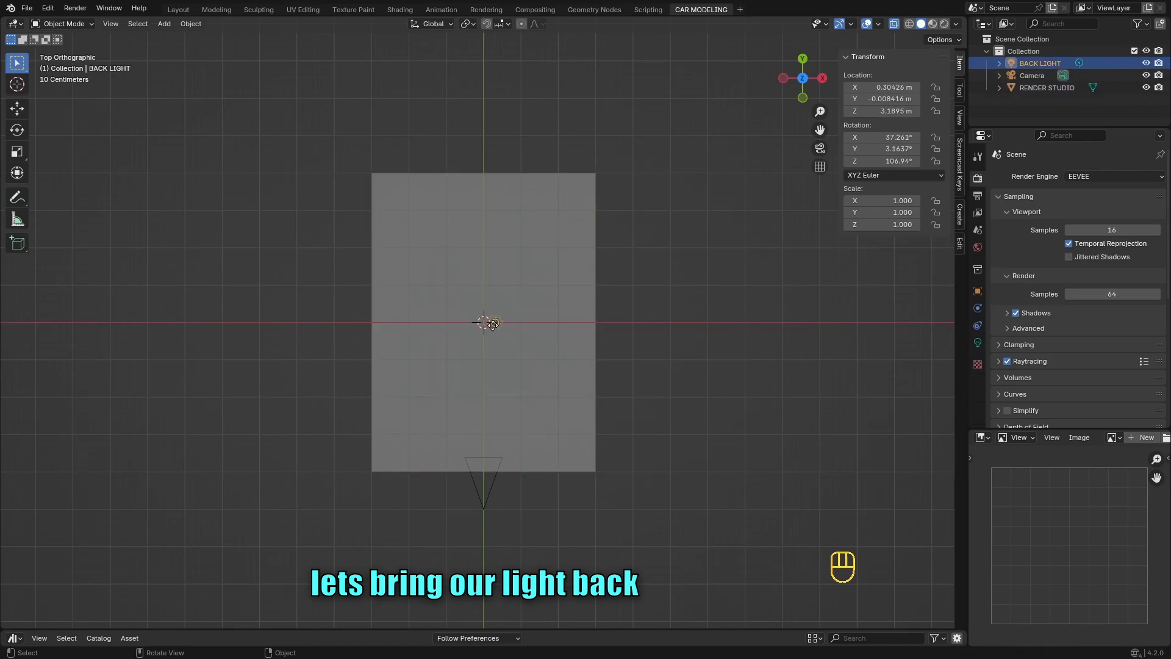
pyautogui.press('g')
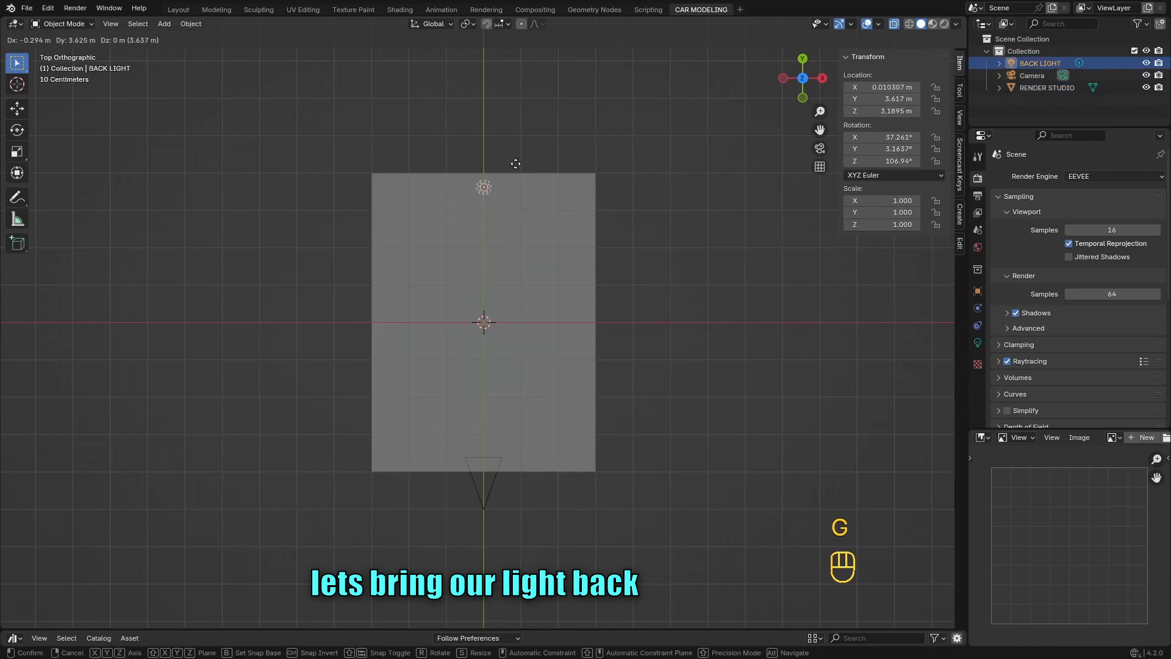
pyautogui.click(516, 187)
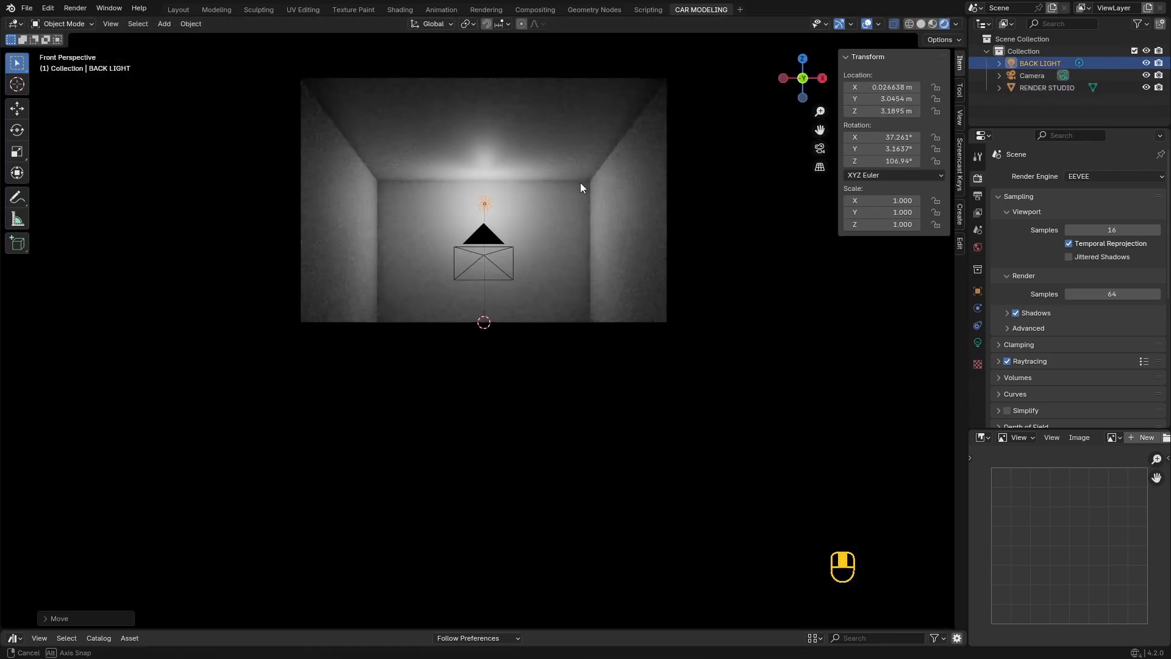
# - Lower the back light along Z to about 0.84 m
pyautogui.moveTo(580, 181); pyautogui.dragTo(578, 199, button='middle')
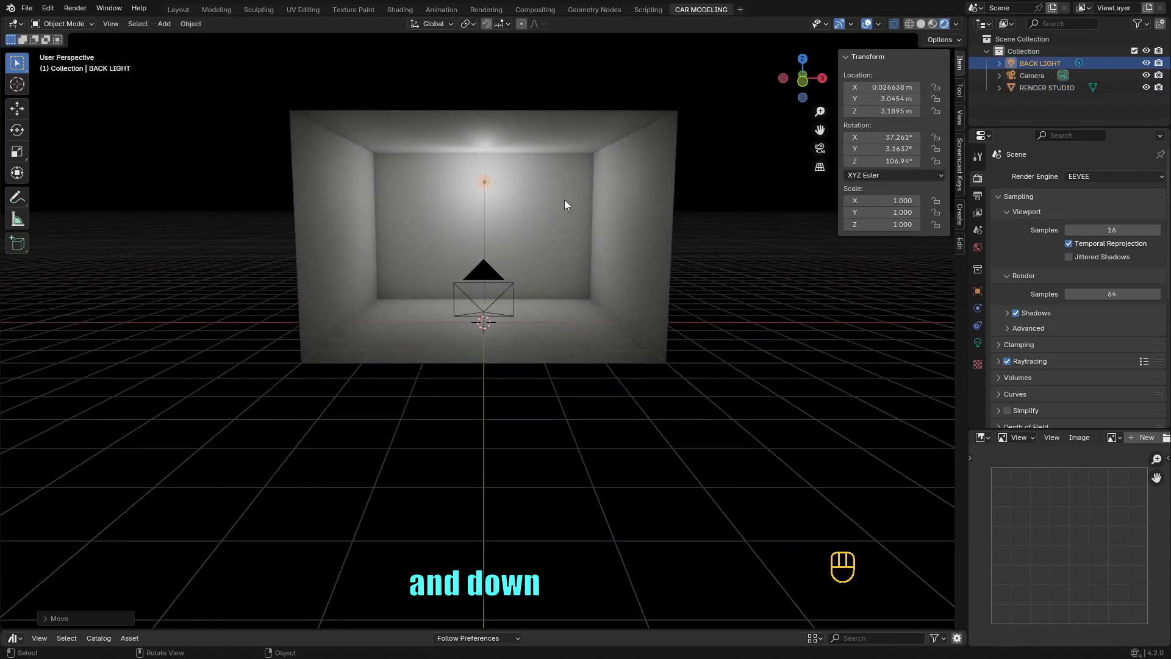
pyautogui.press('g')
pyautogui.press('z')
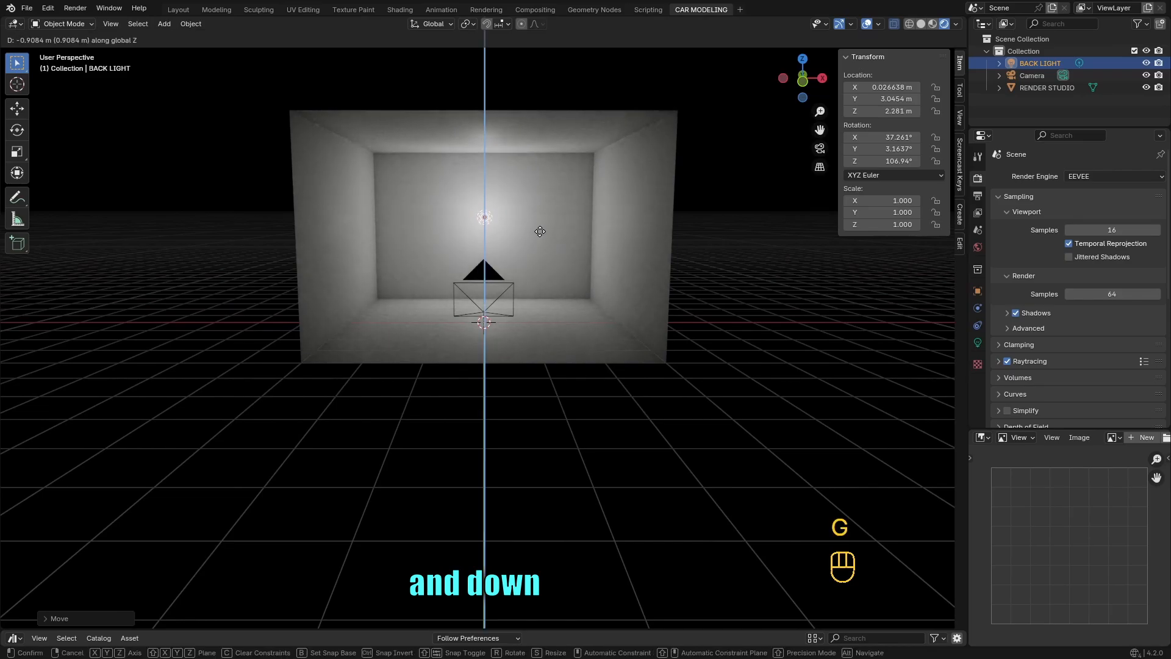
pyautogui.click(546, 284)
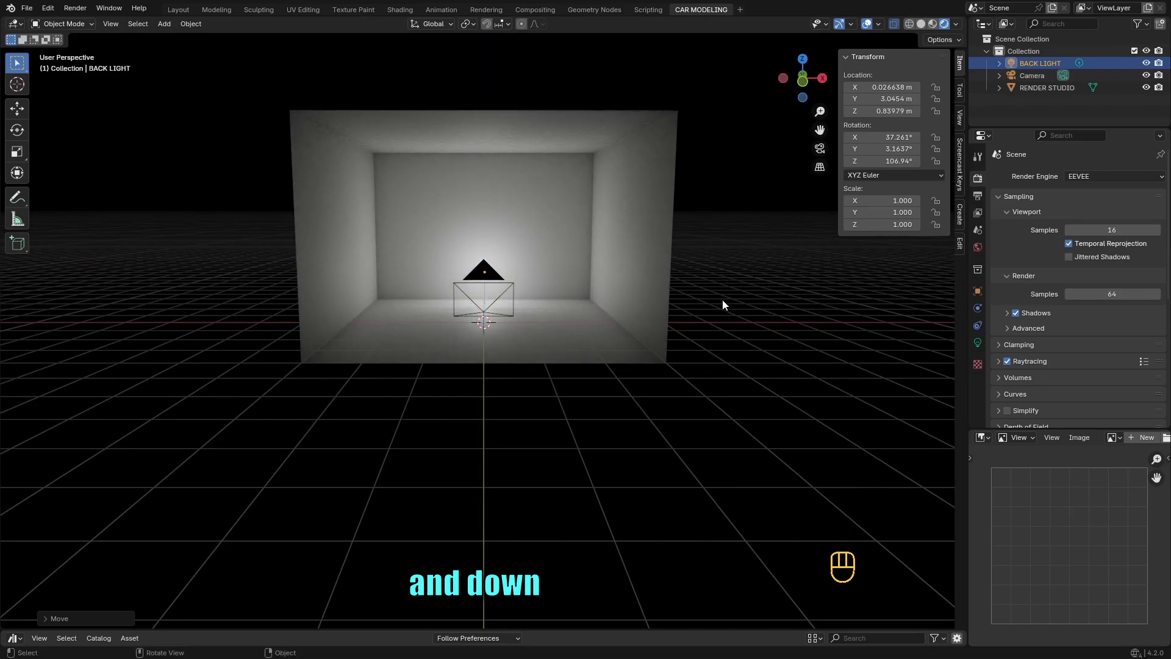
# - Set the back light's power to 40 W and radius to 2.18 m, and deselect it
pyautogui.click(971, 244)
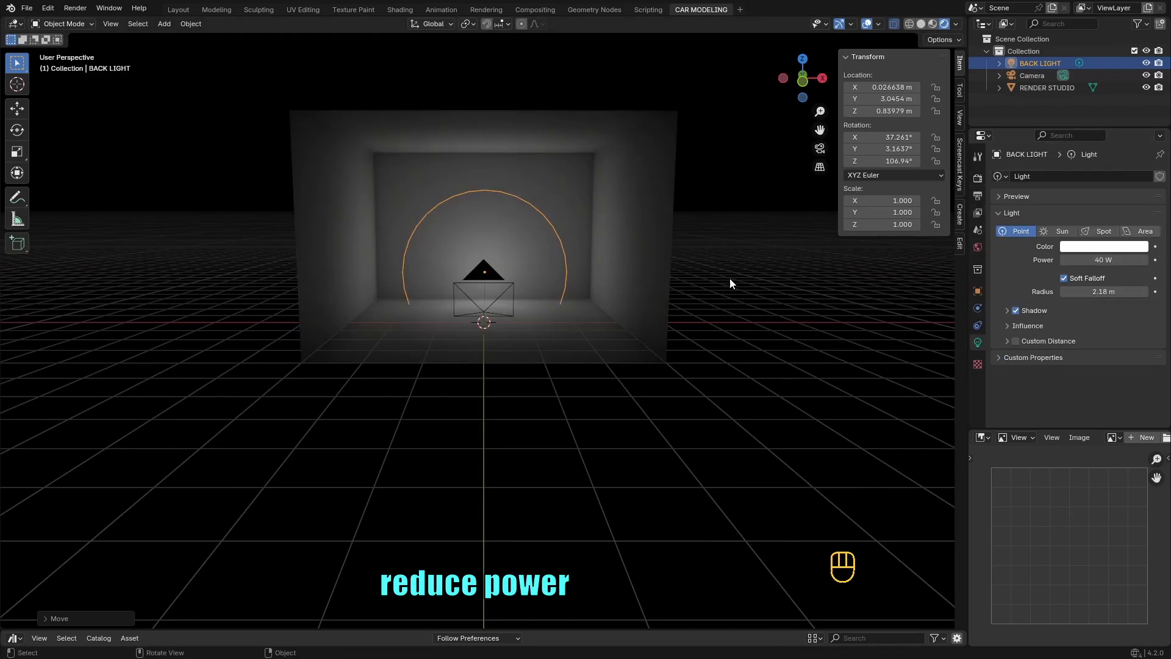
pyautogui.click(733, 280)
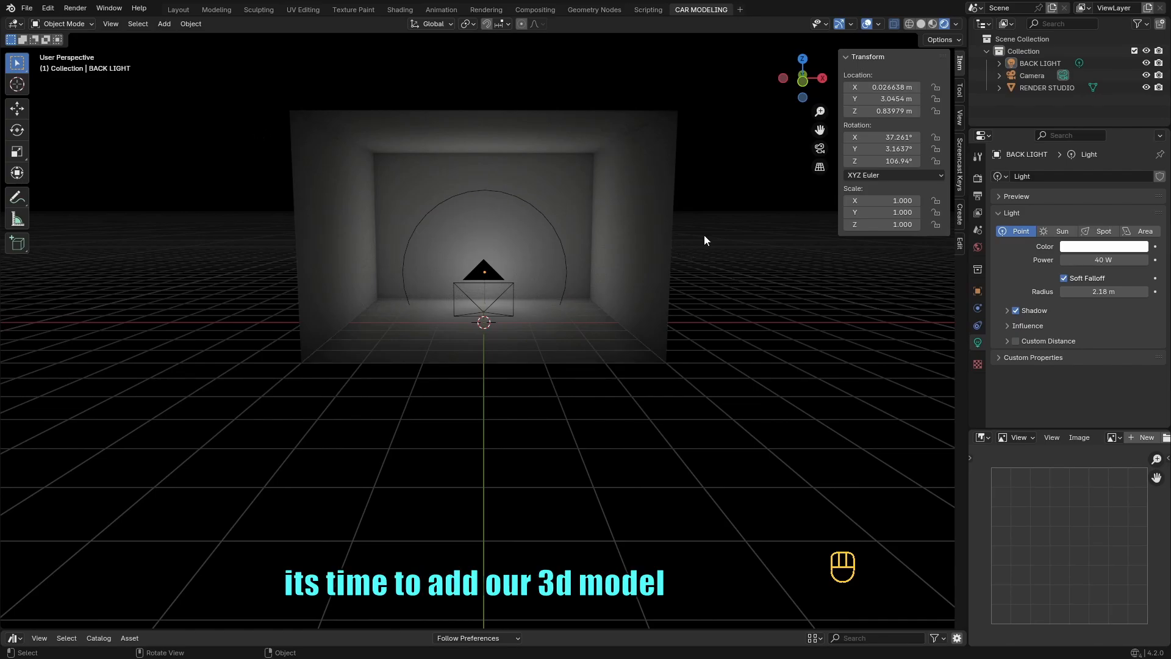
# - Append the maybach mesh from the studio render .blend file in BLENDER-PROJEKTI\CARS\RENDER STUDIO
pyautogui.click(31, 10)
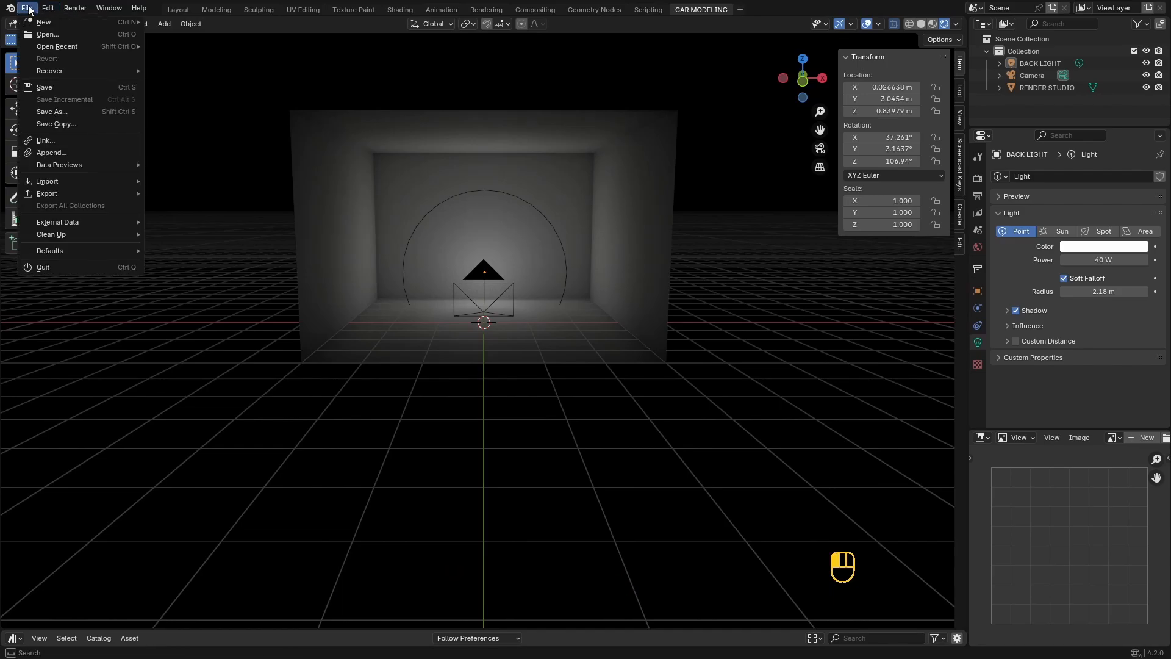
pyautogui.click(72, 151)
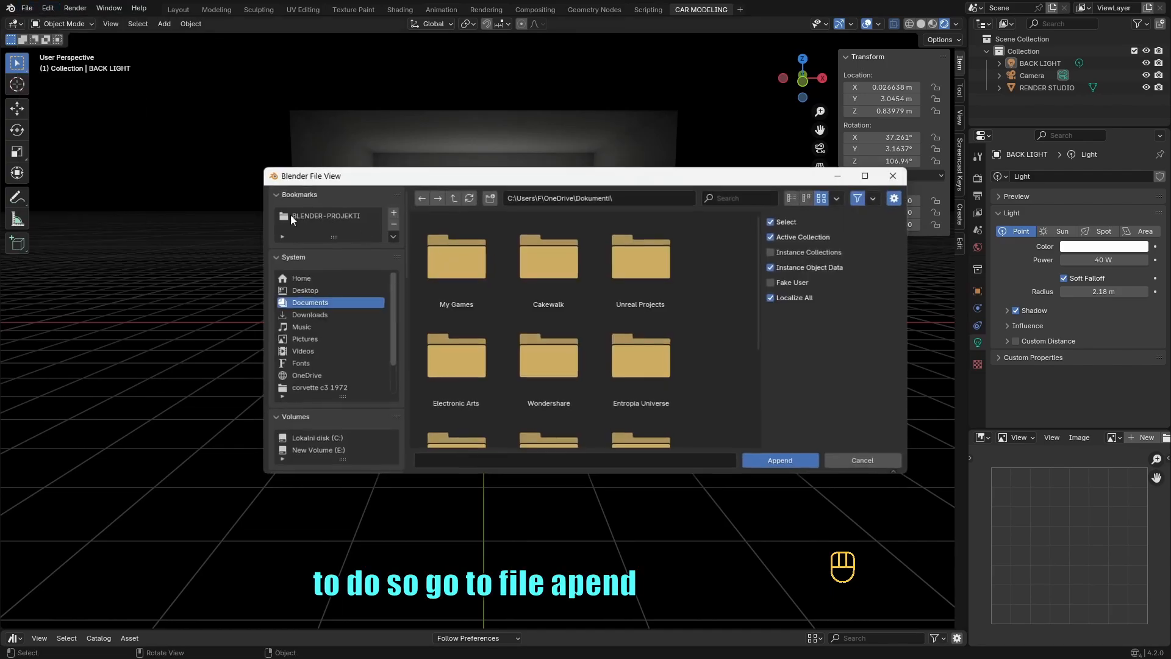
pyautogui.click(357, 216)
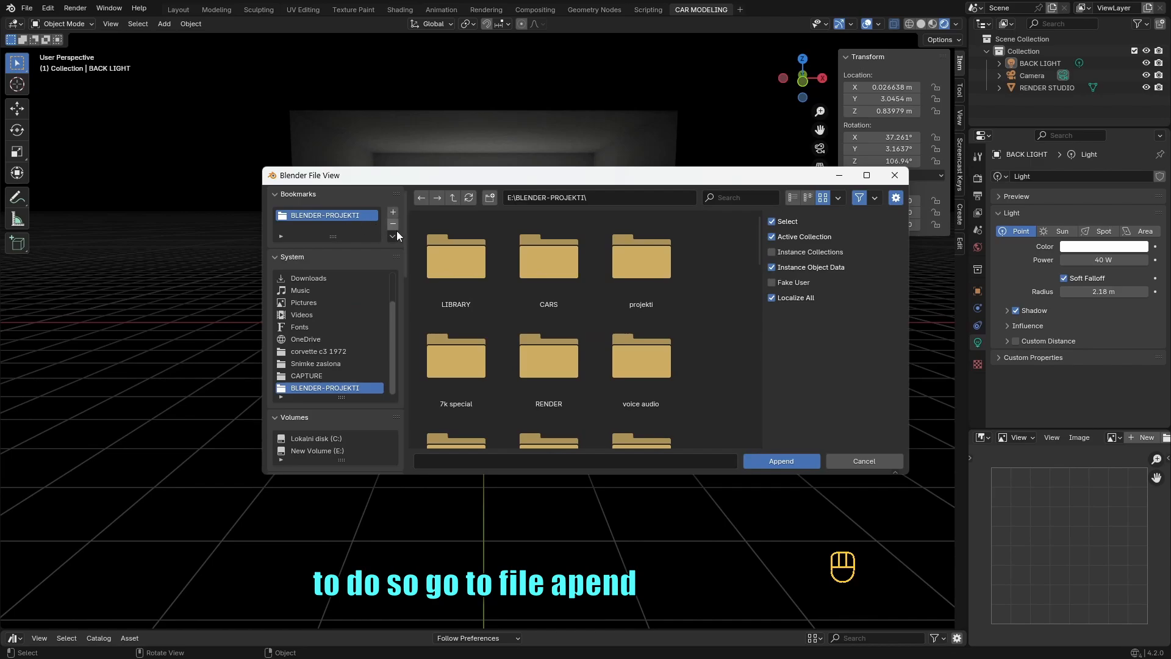
pyautogui.doubleClick(540, 266)
pyautogui.click(450, 262)
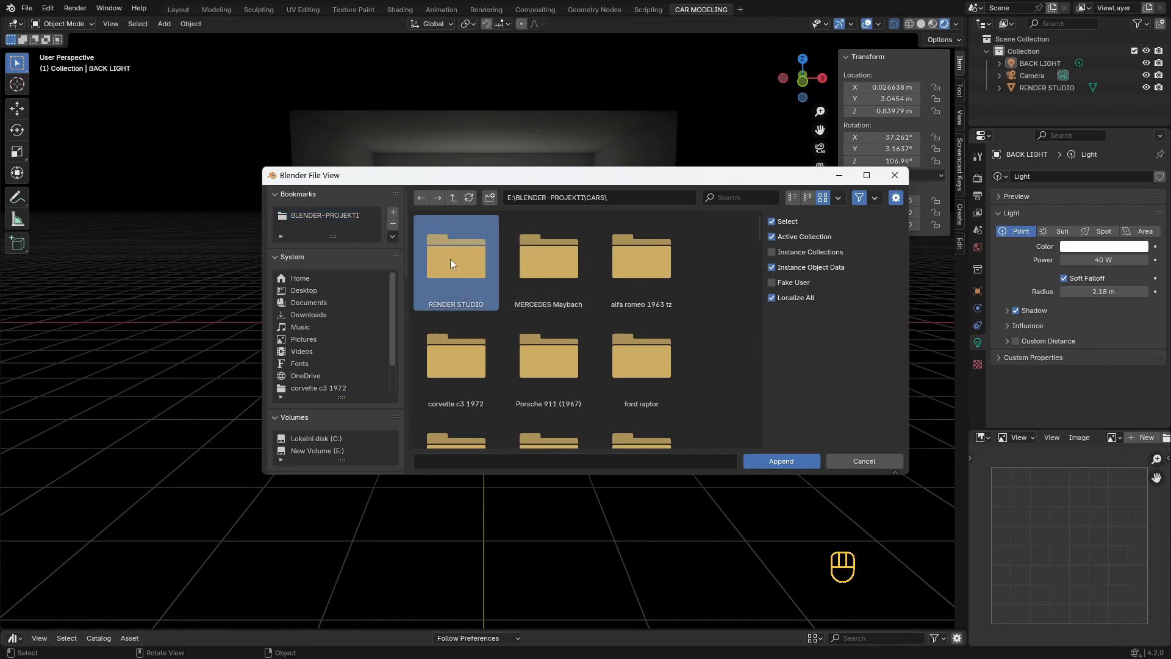
pyautogui.doubleClick(450, 262)
pyautogui.doubleClick(454, 256)
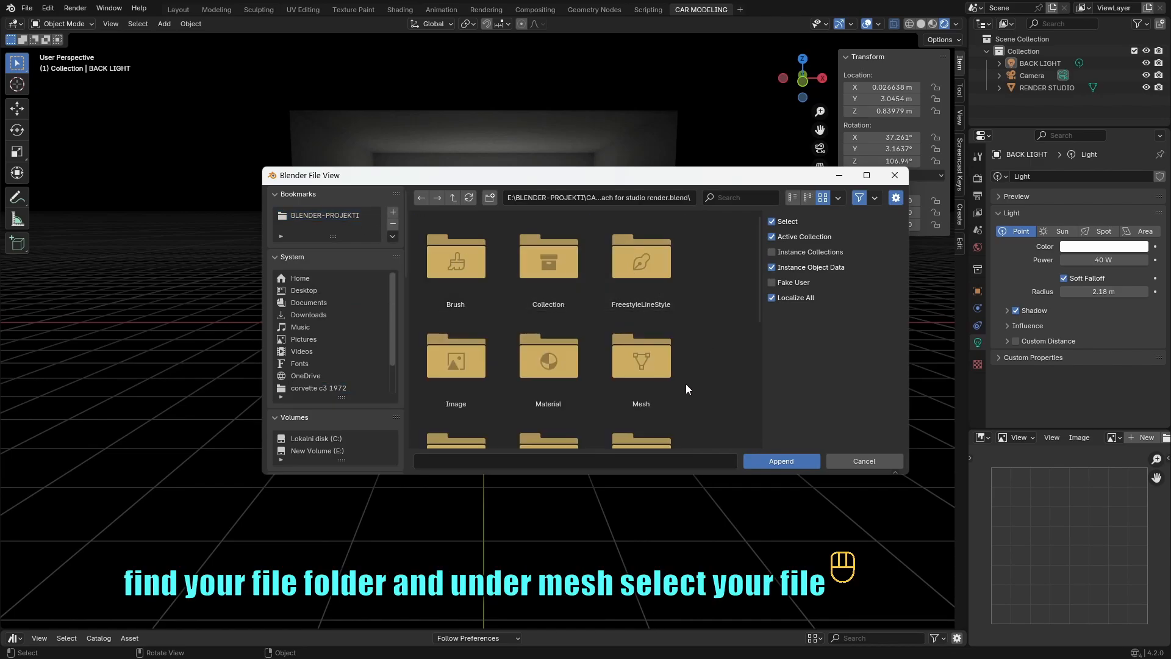
pyautogui.doubleClick(647, 367)
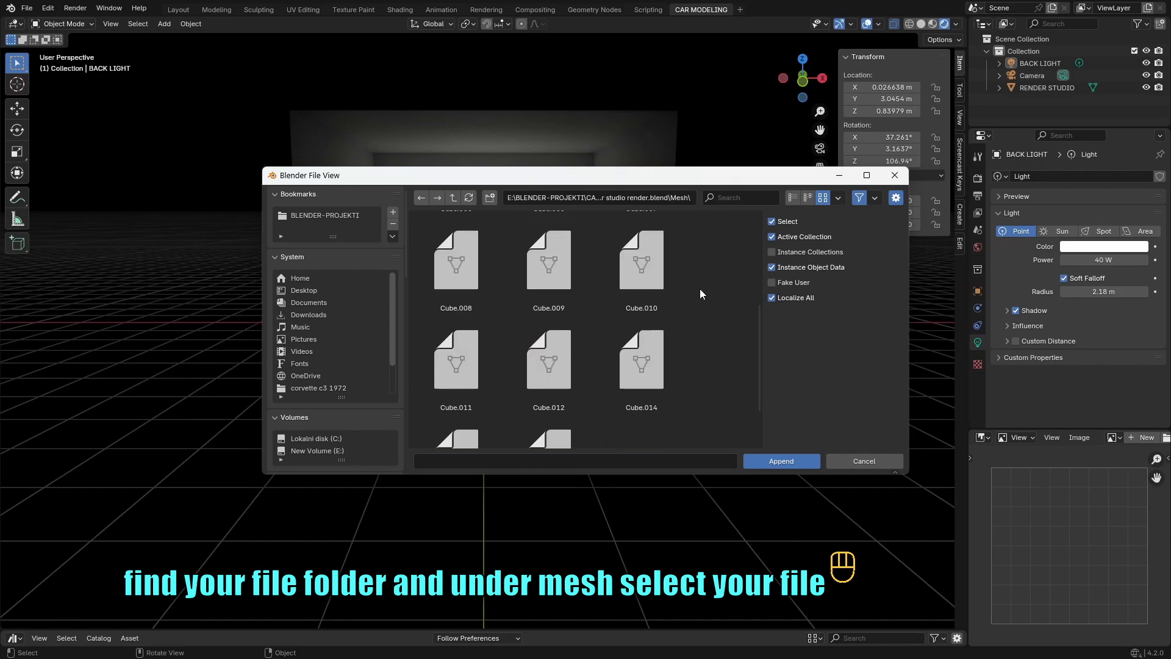
pyautogui.scroll(-3, 700, 287)
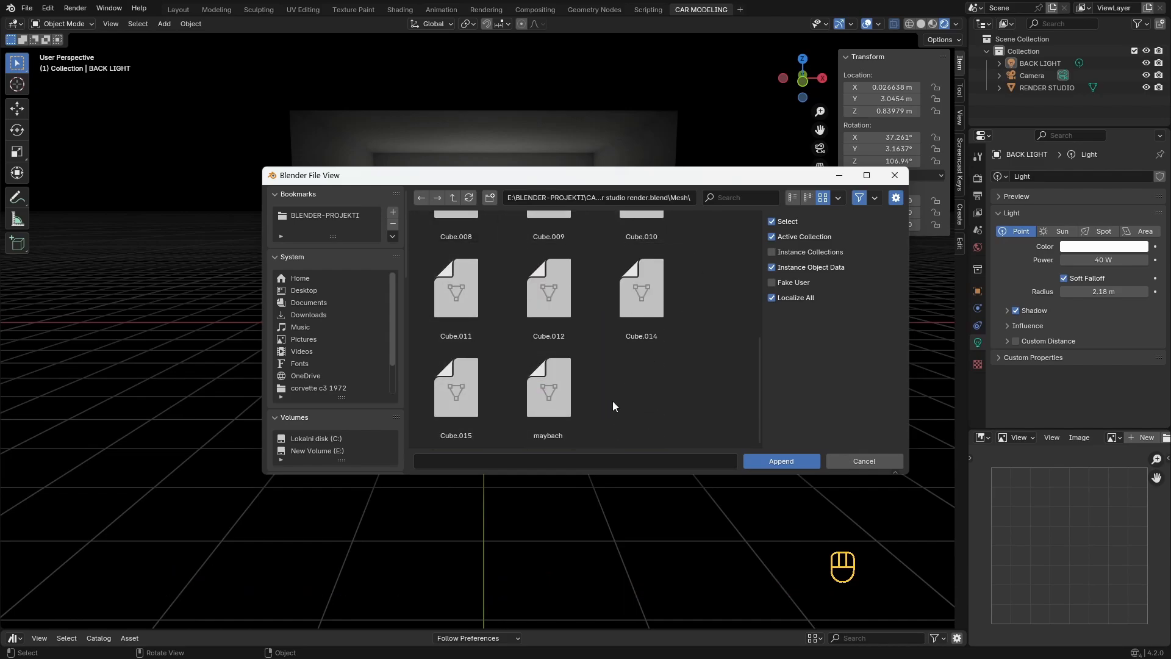
pyautogui.doubleClick(549, 386)
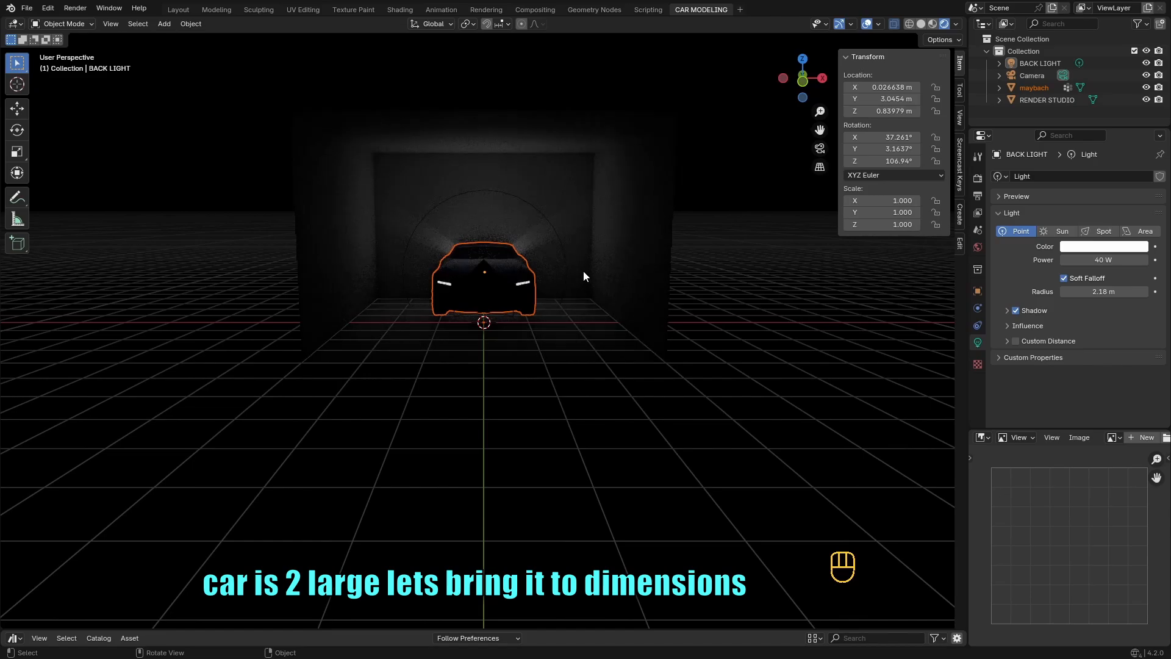
# - Select the car and scale it down uniformly to about 0.525 in a wireframe top view
pyautogui.click(516, 264)
pyautogui.click(933, 23)
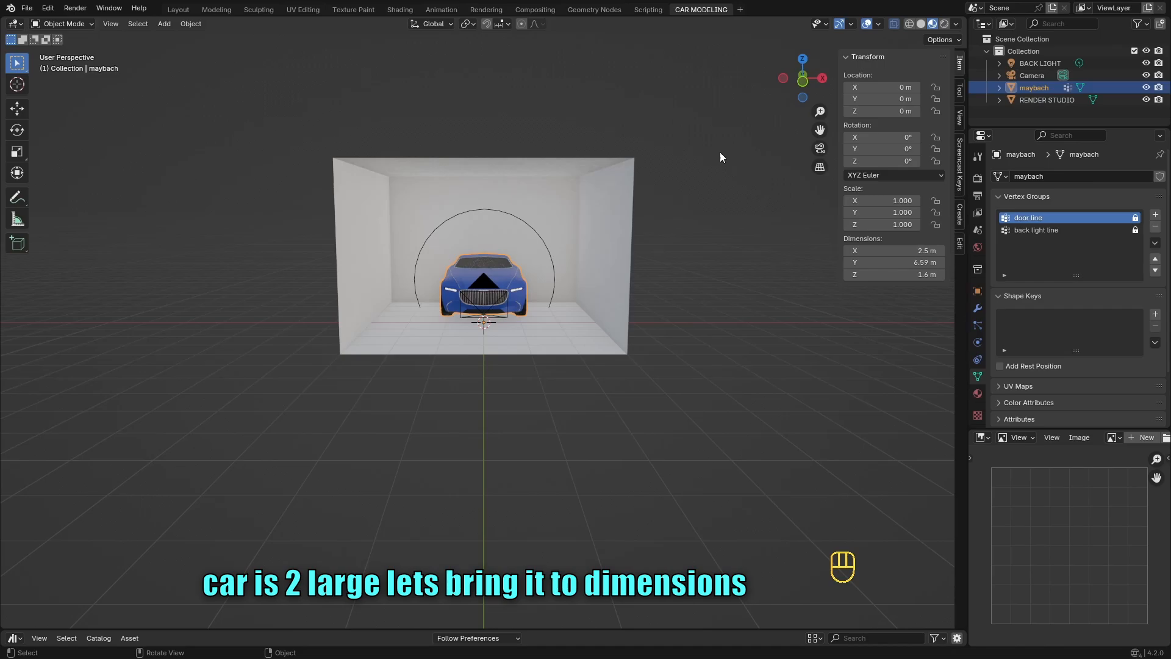
pyautogui.click(909, 23)
pyautogui.press('KP_7')
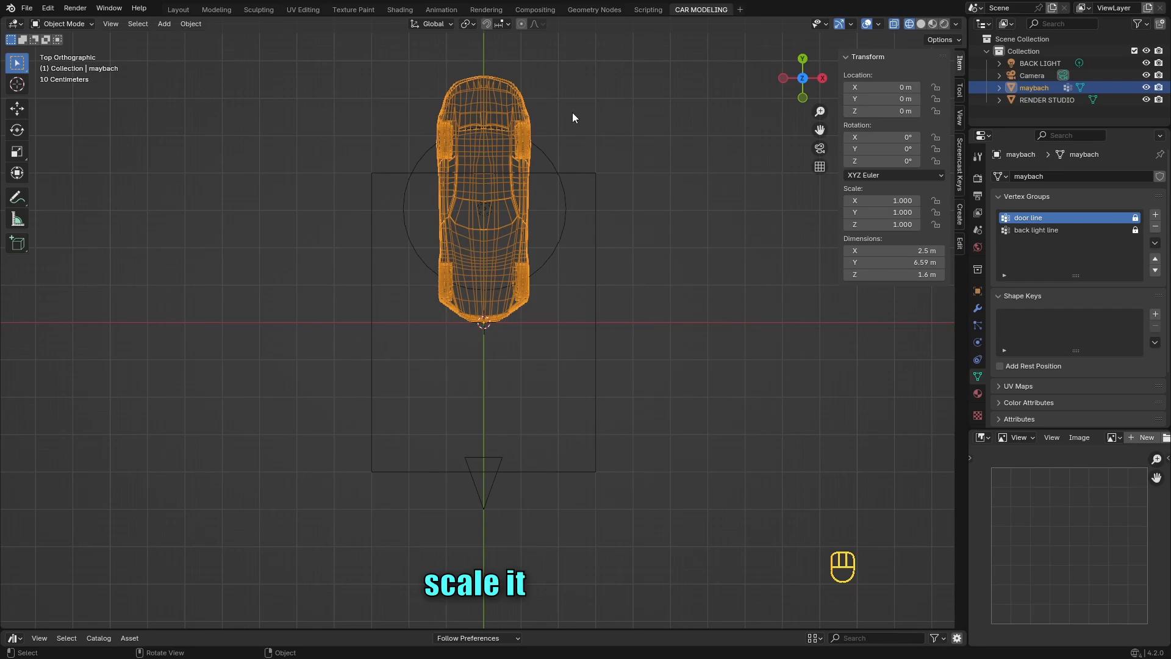
pyautogui.press('s')
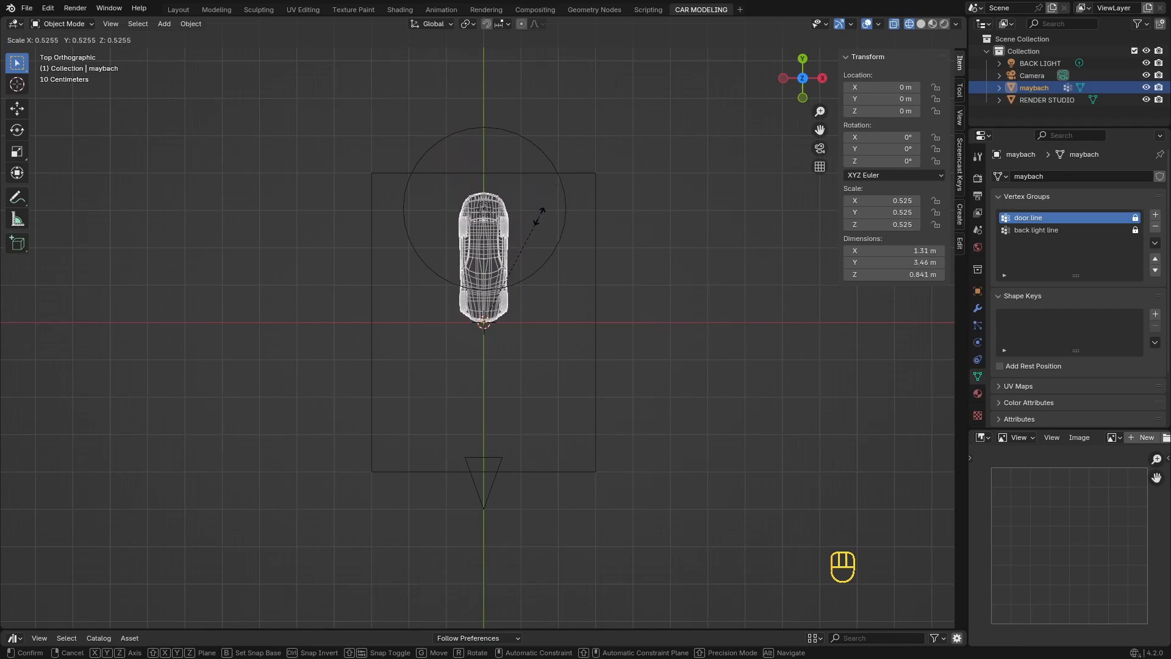
pyautogui.click(539, 215)
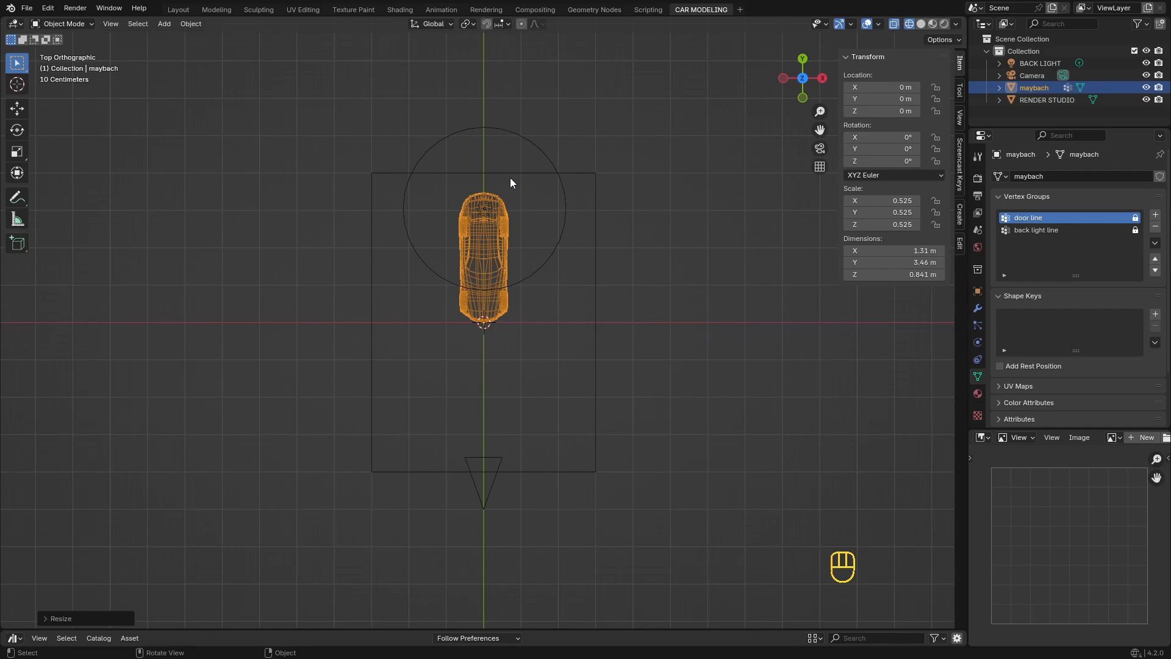
# - Move the car along Y to about -1.83 m so it sits centred in the studio
pyautogui.press('g')
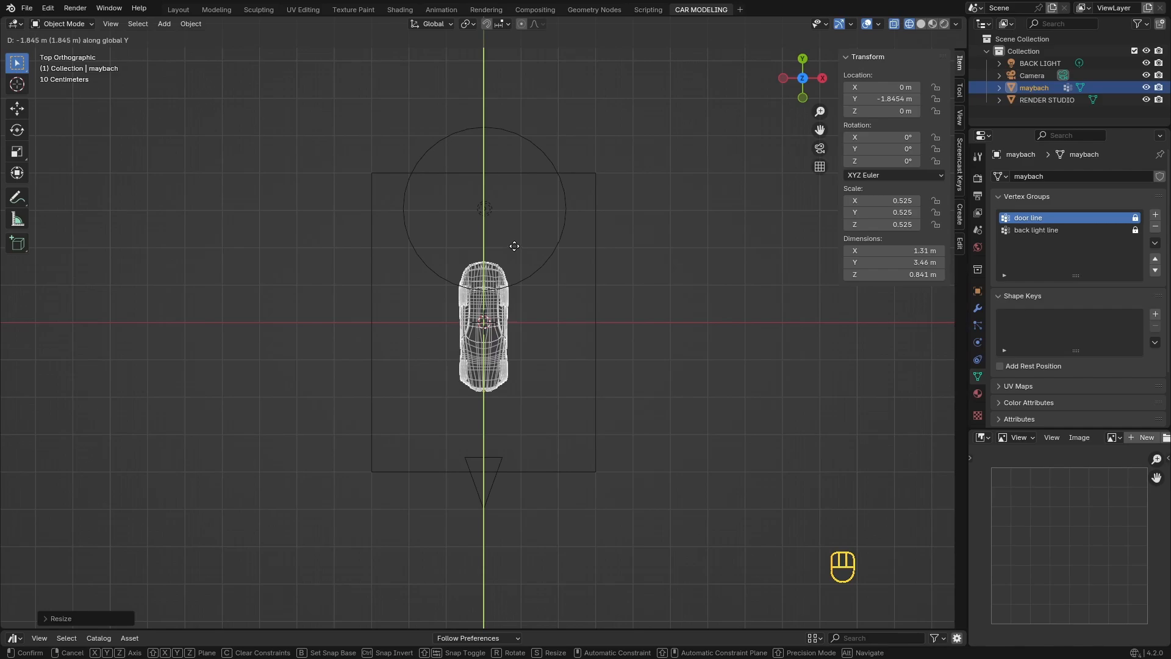
pyautogui.click(501, 283)
pyautogui.click(496, 291)
pyautogui.click(493, 302)
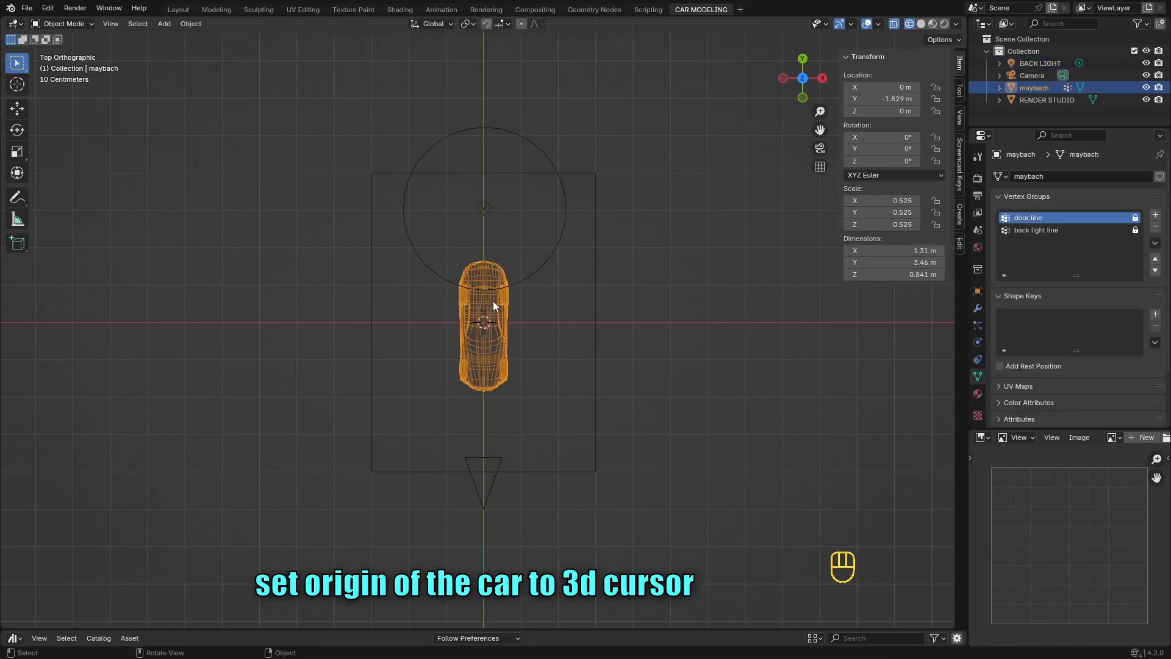
# - Set the car's origin to the 3D cursor
pyautogui.rightClick(493, 301)
pyautogui.moveTo(492, 301)
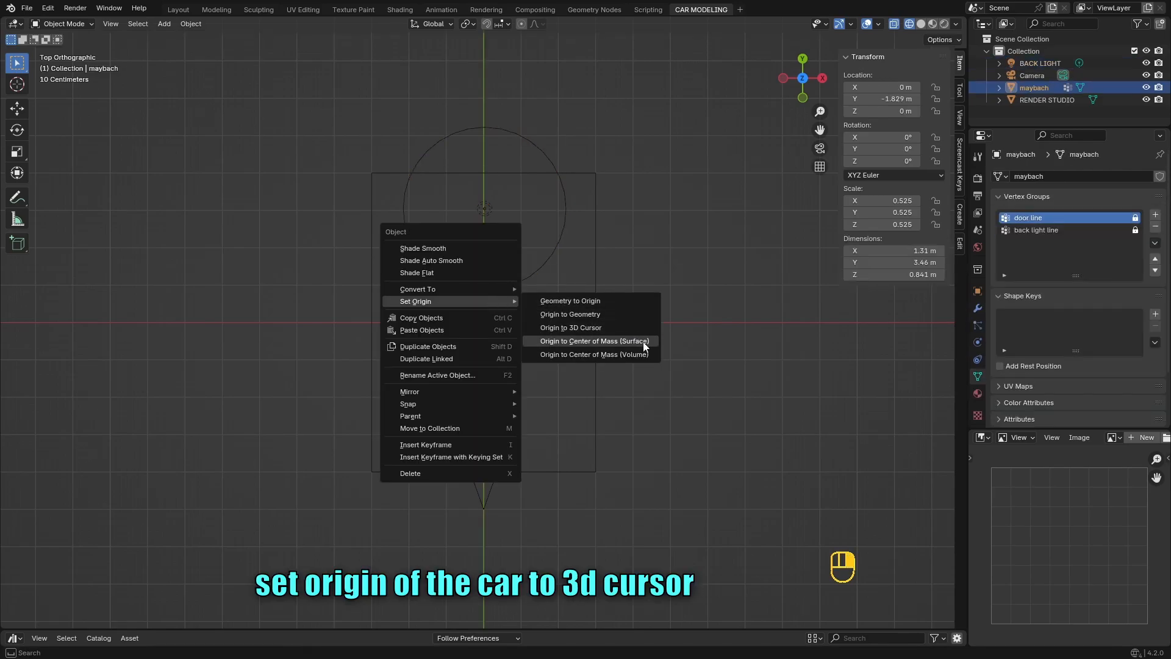
pyautogui.click(591, 328)
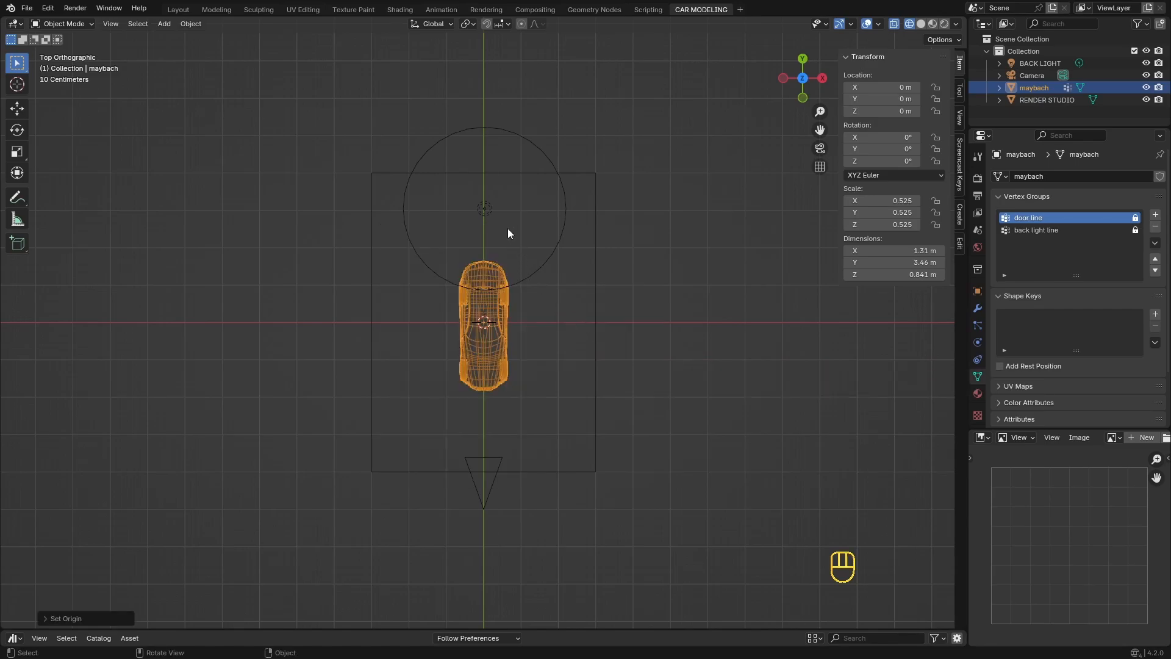
# - Try rotating the car about its new origin, and leave it deselected
pyautogui.press('r')
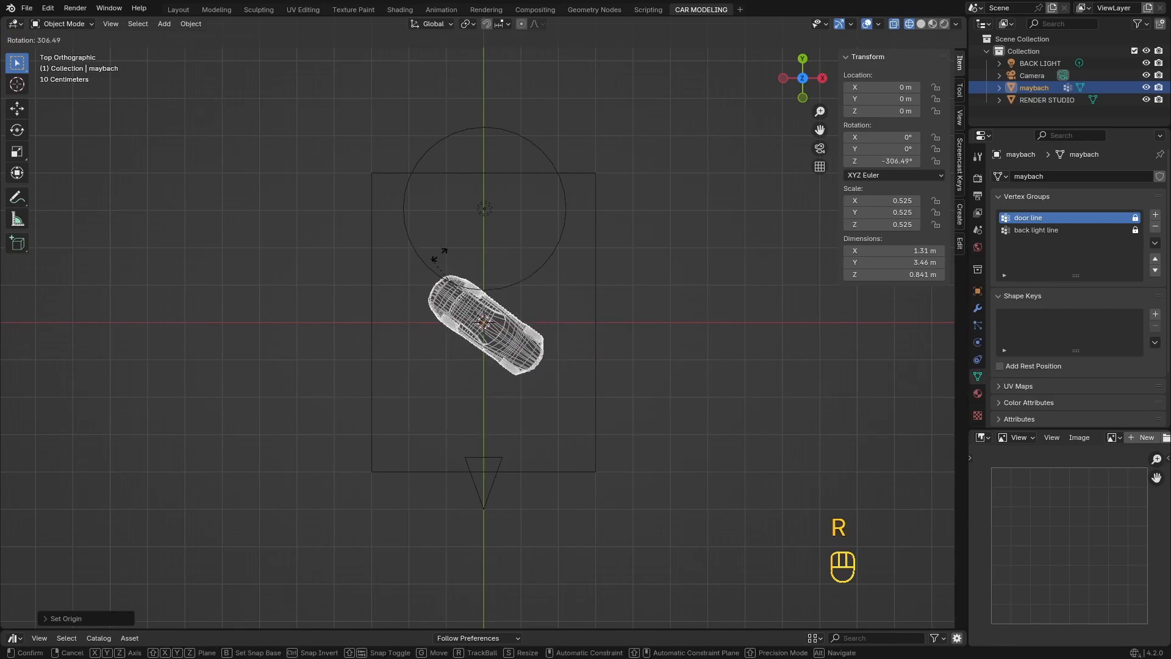
pyautogui.rightClick(544, 283)
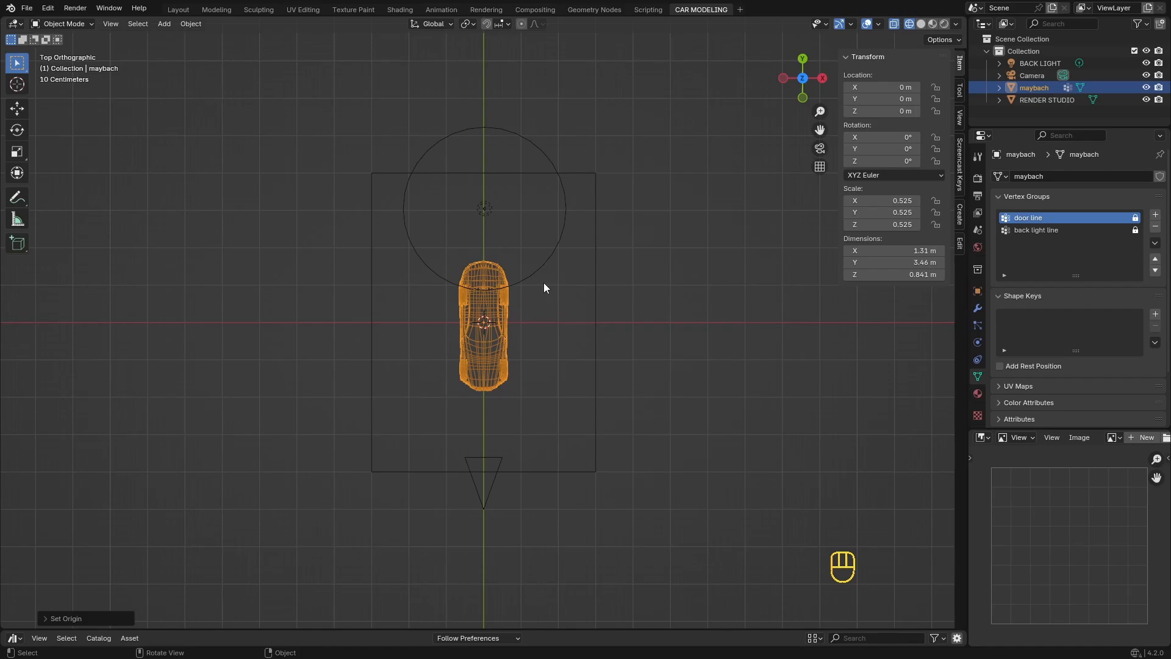
pyautogui.click(657, 235)
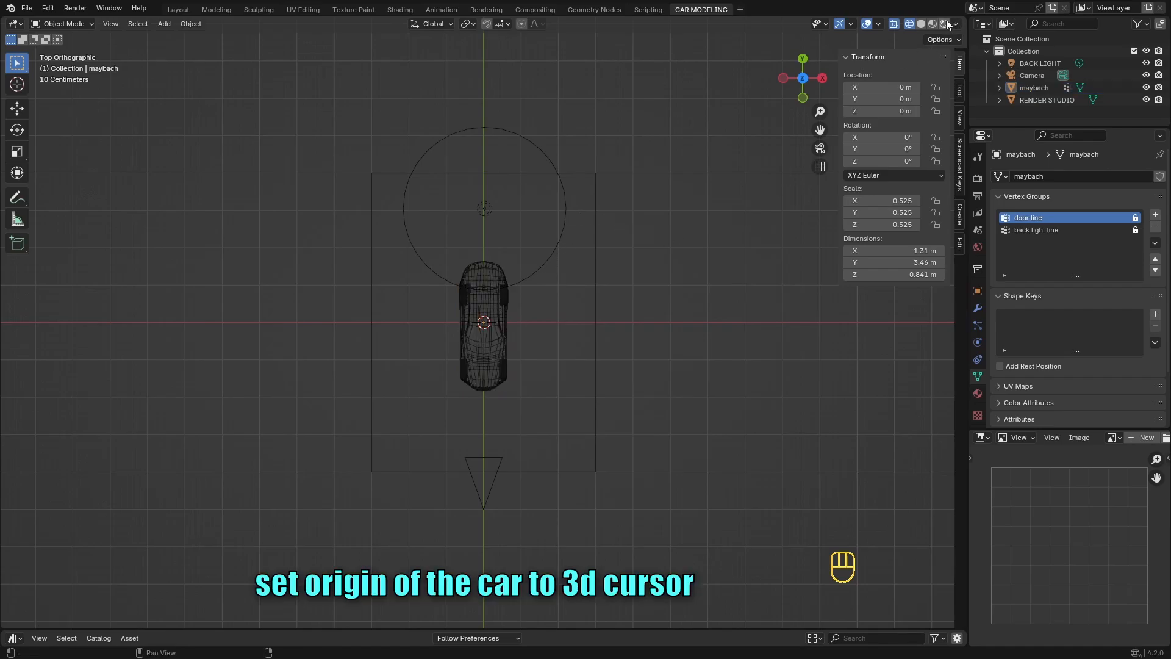
pyautogui.moveTo(607, 244); pyautogui.dragTo(750, 81, button='middle')
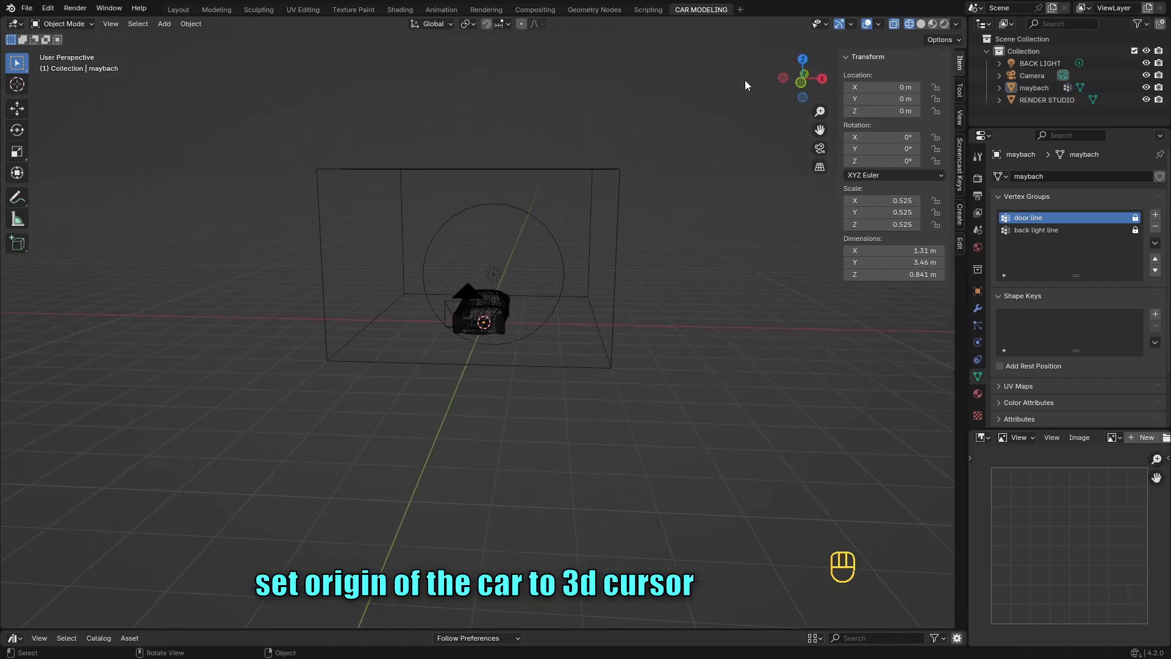
# - Show the scene in rendered shading and look through the camera at the car inside the studio
pyautogui.click(944, 24)
pyautogui.scroll(6, 555, 275)
pyautogui.moveTo(561, 262); pyautogui.dragTo(571, 250, button='middle')
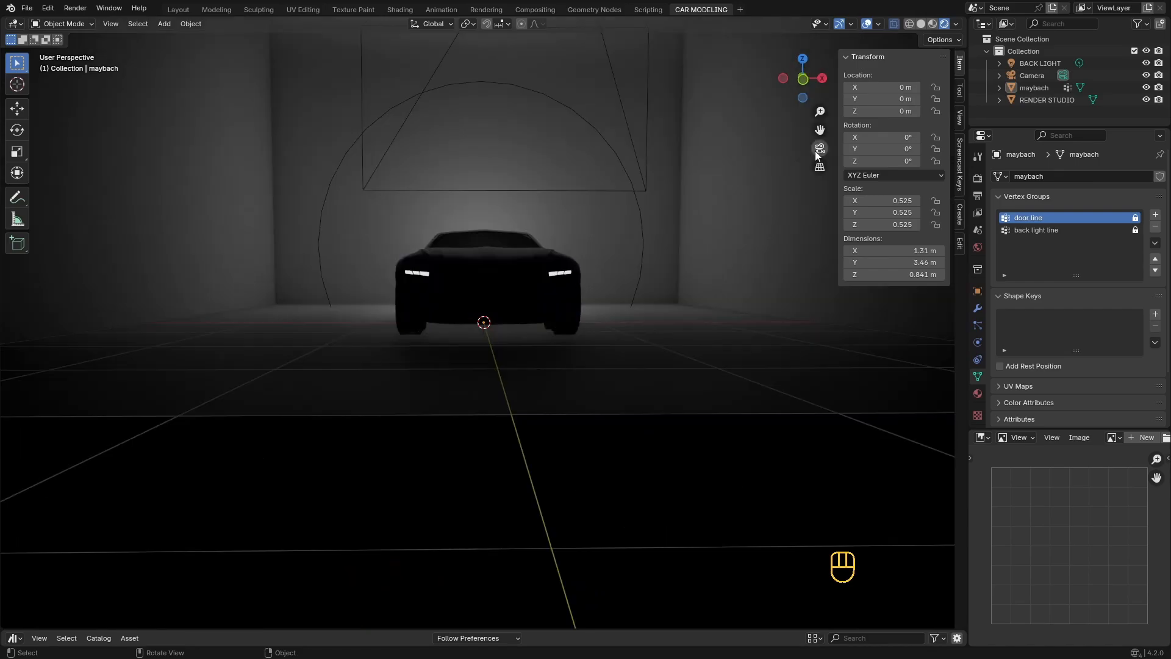
pyautogui.click(819, 149)
pyautogui.scroll(-1, 633, 251)
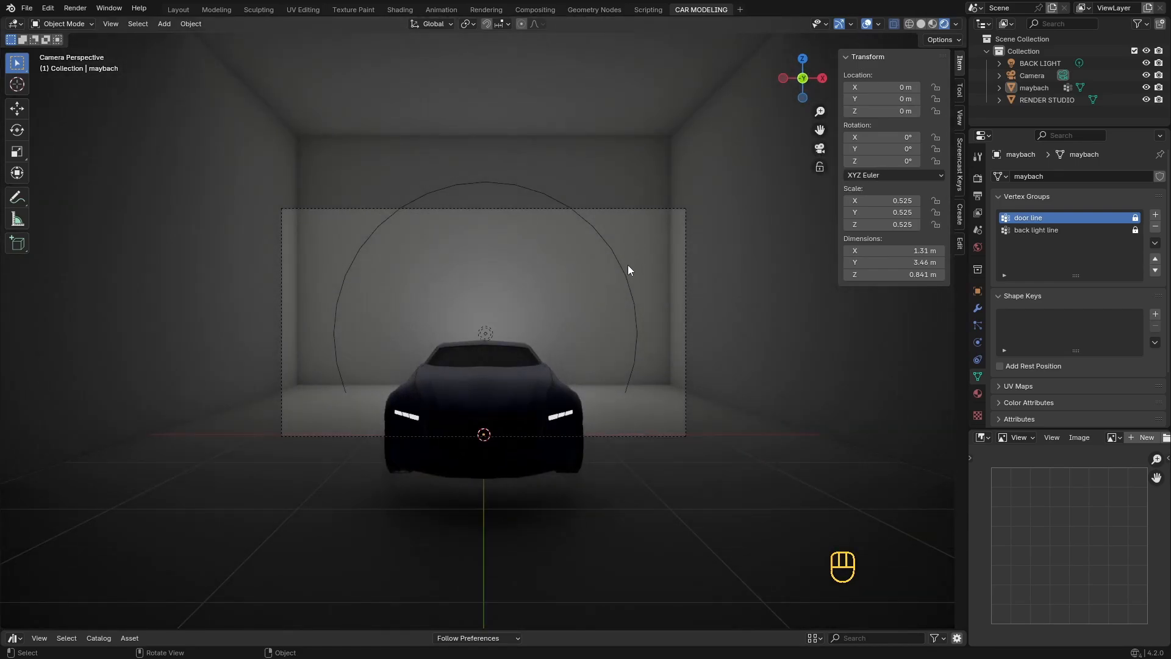
# - Select the camera and set its focal length to 40 mm
pyautogui.click(616, 208)
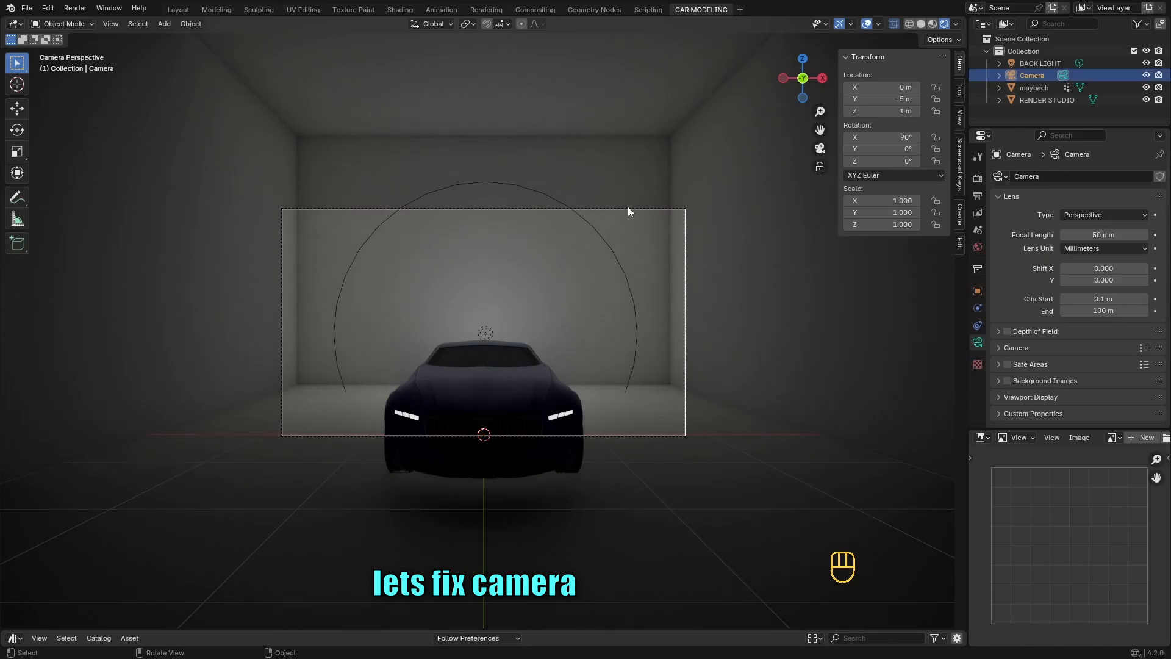
pyautogui.click(1100, 235)
pyautogui.write('40')
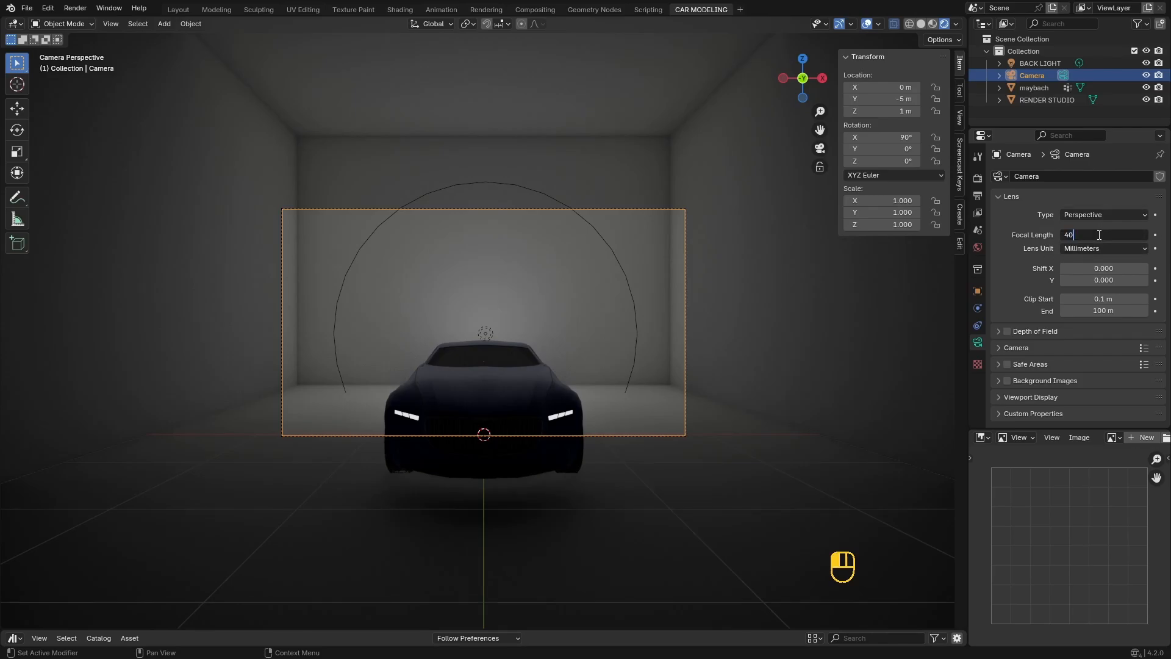
pyautogui.press('Return')
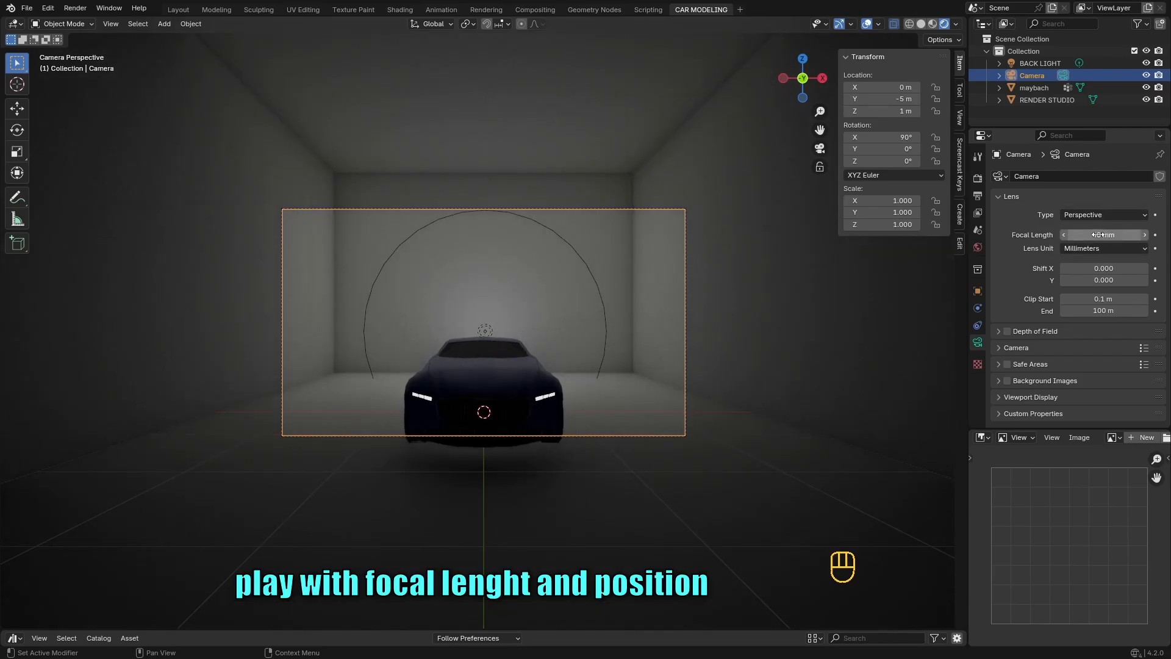
# - Lower the camera along Z to a height of about 0.624 m
pyautogui.press('g')
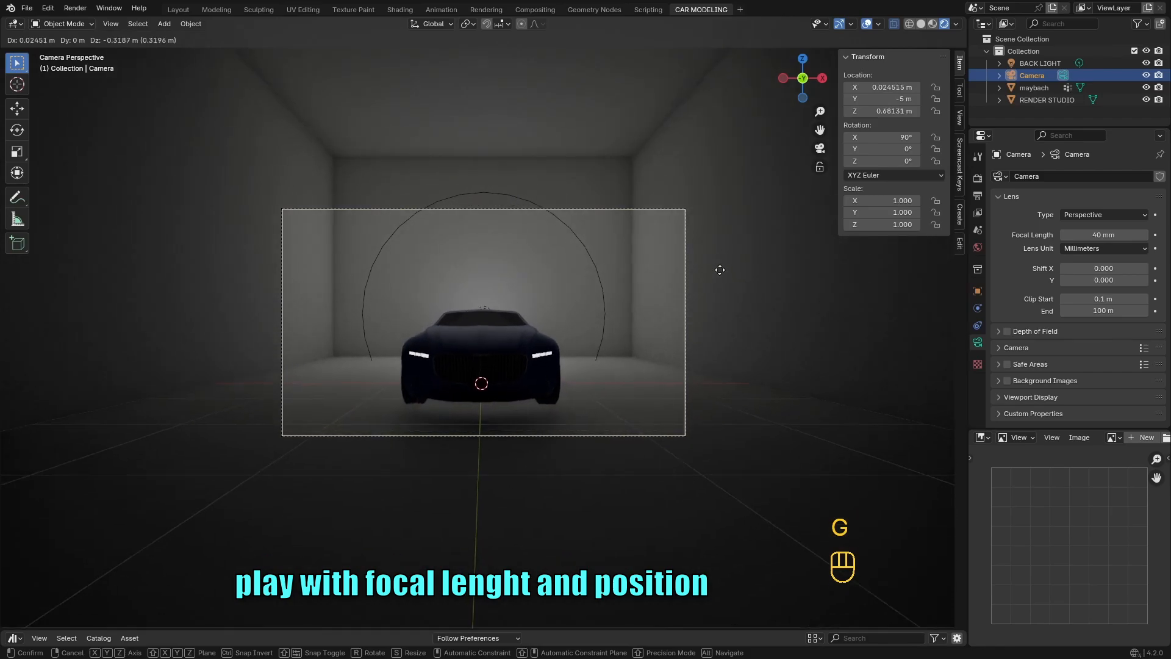
pyautogui.rightClick(717, 270)
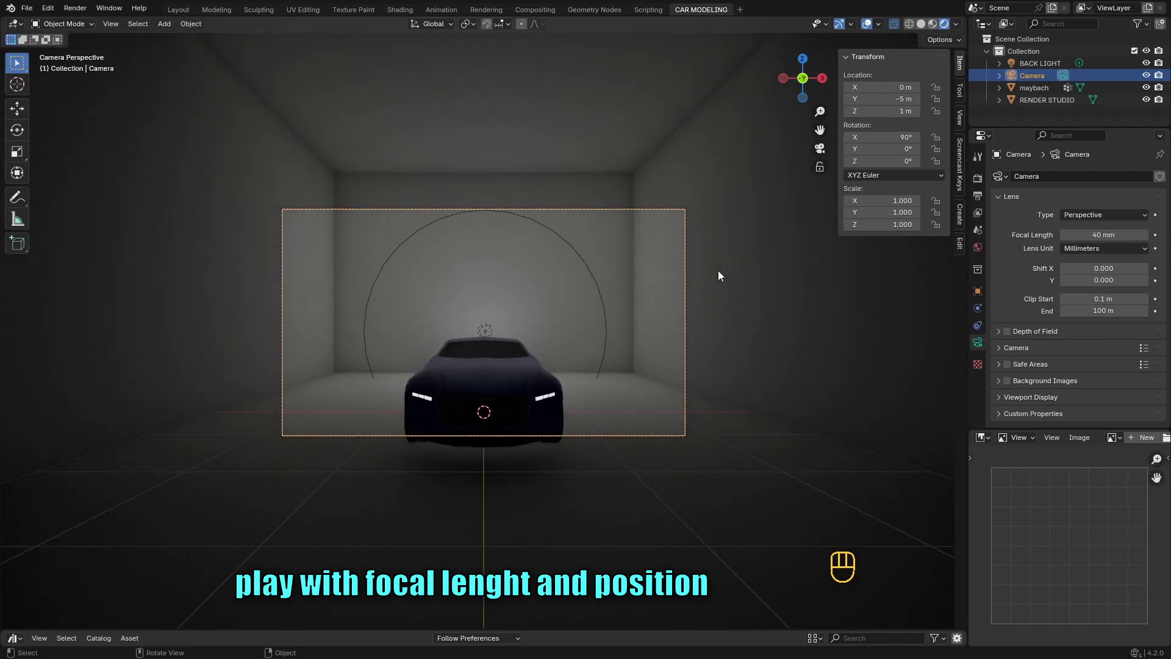
pyautogui.press('g')
pyautogui.press('z')
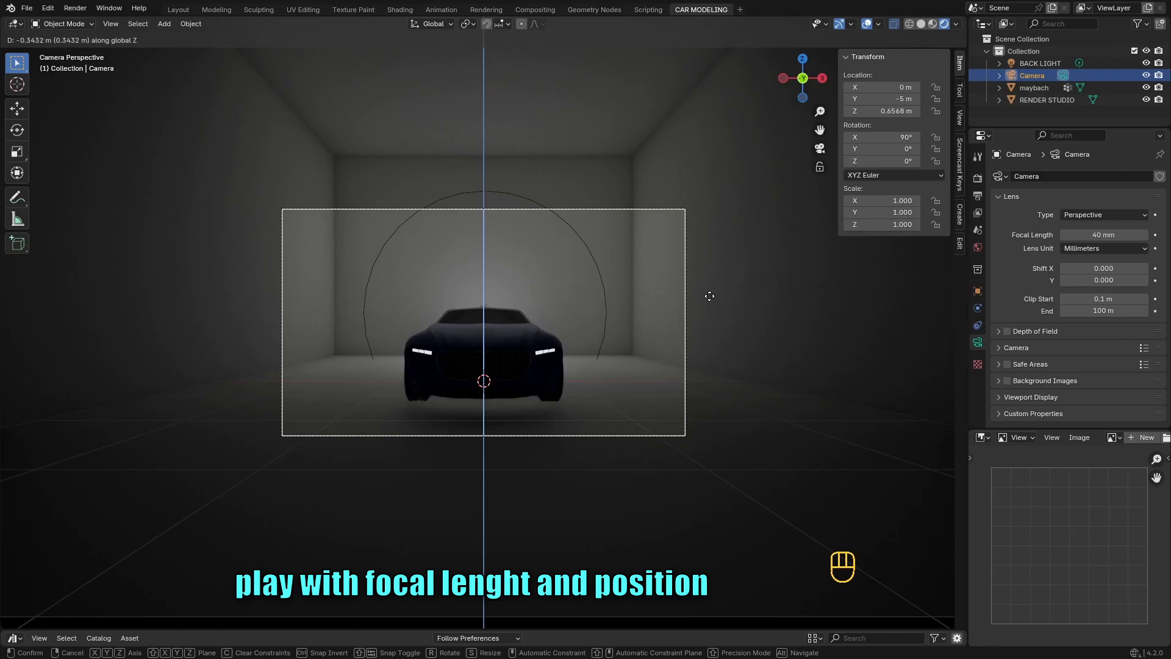
pyautogui.click(708, 299)
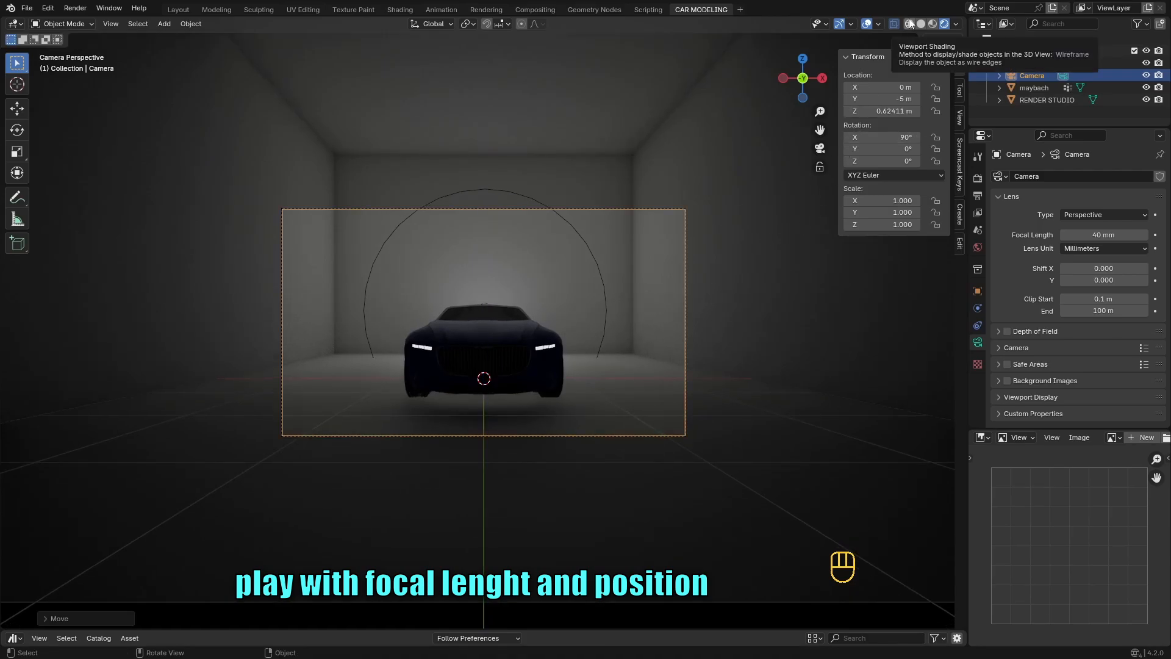
# - Move the camera along Y slightly farther away from the car
pyautogui.moveTo(427, 256); pyautogui.dragTo(358, 236, button='middle')
pyautogui.press('g')
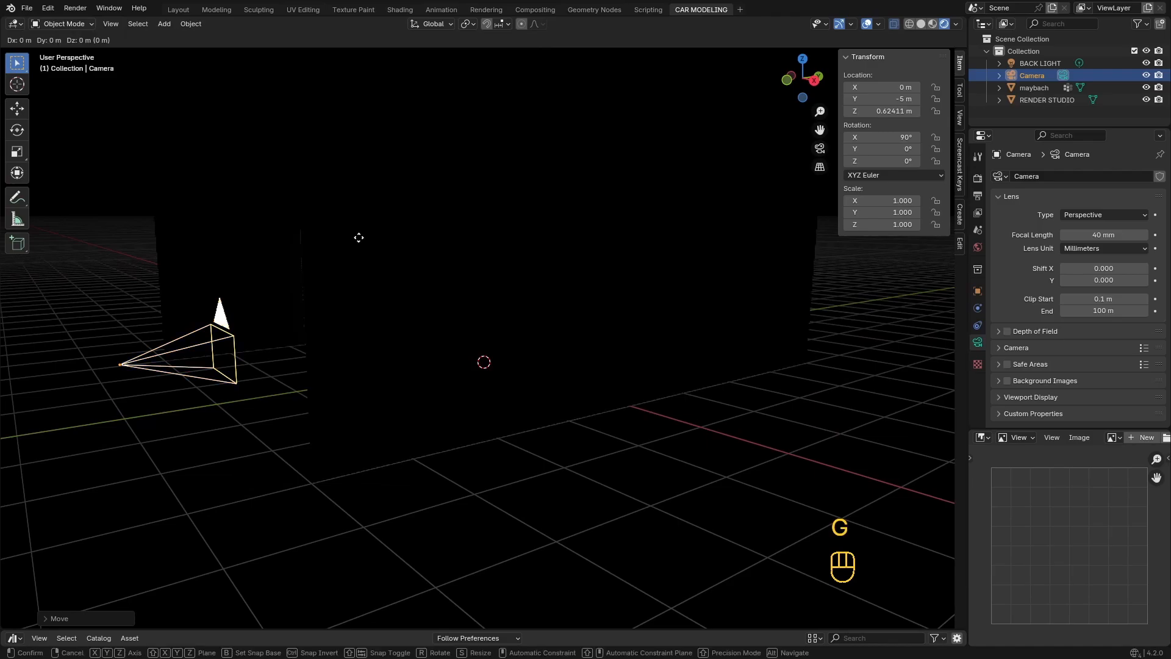
pyautogui.press('y')
pyautogui.click(274, 248)
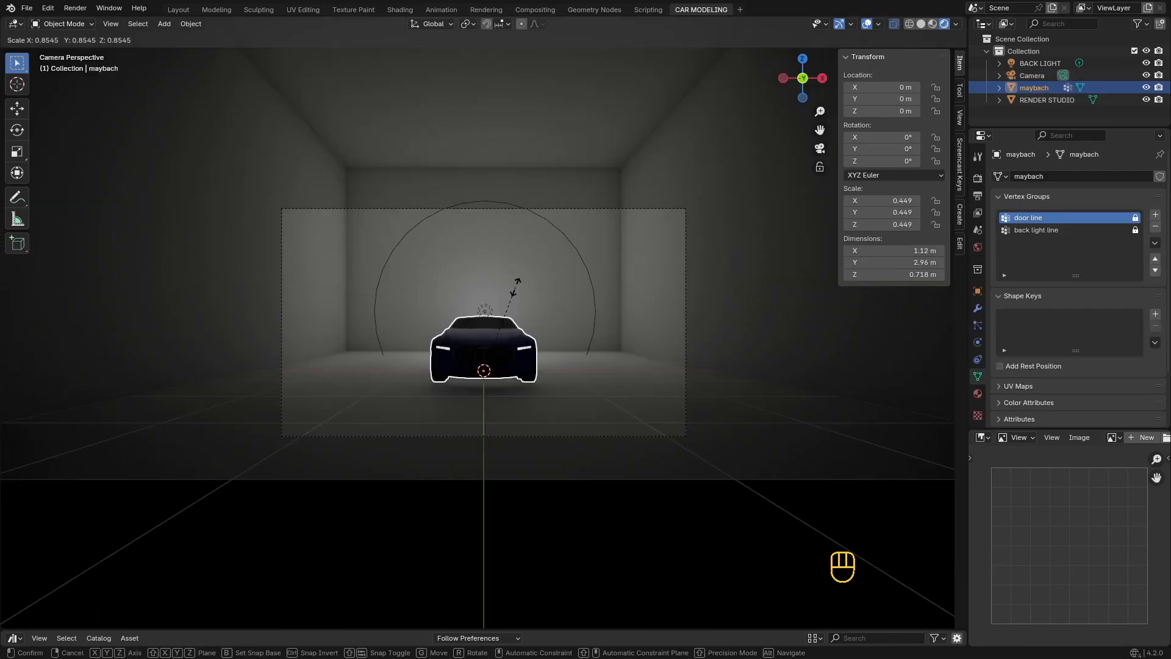
# - Scale the car down uniformly to about 0.449 and check its framing from the front and through the camera
pyautogui.click(515, 286)
pyautogui.scroll(4, 496, 302)
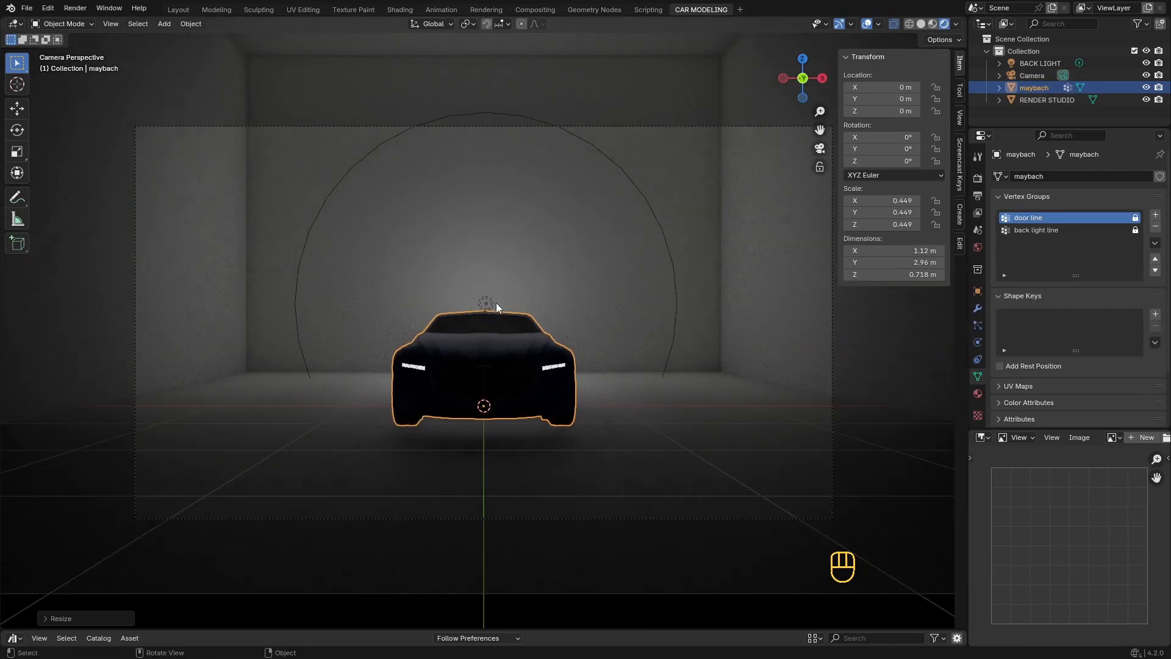
pyautogui.moveTo(491, 299); pyautogui.dragTo(526, 287, button='middle')
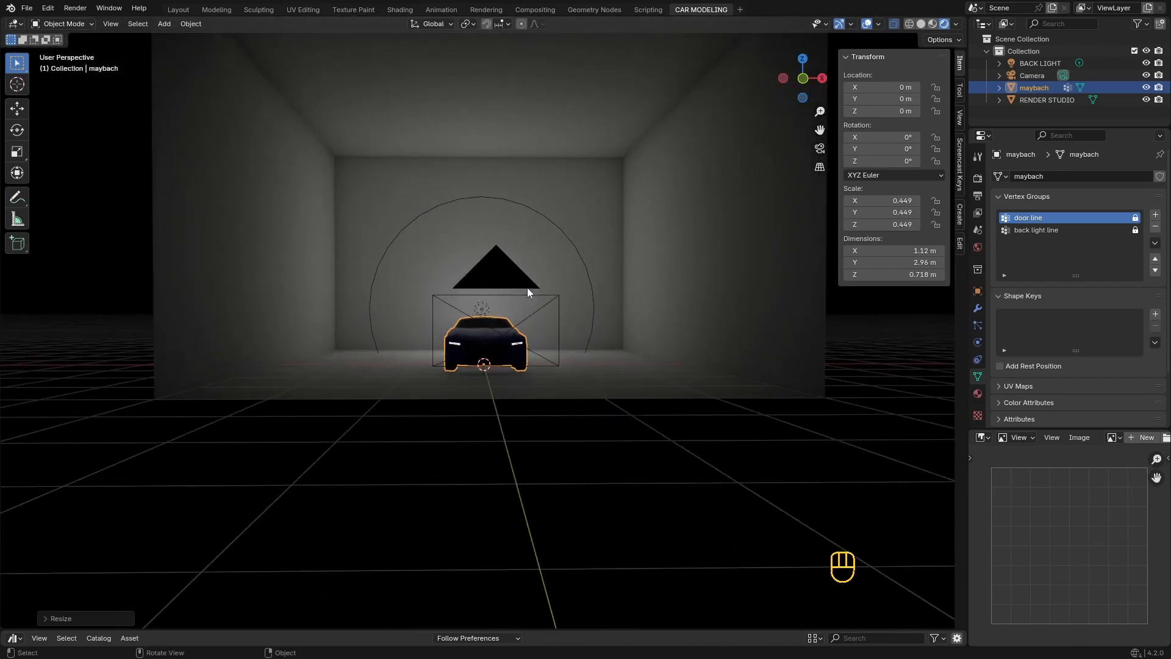
pyautogui.press('KP_7')
pyautogui.press('KP_1')
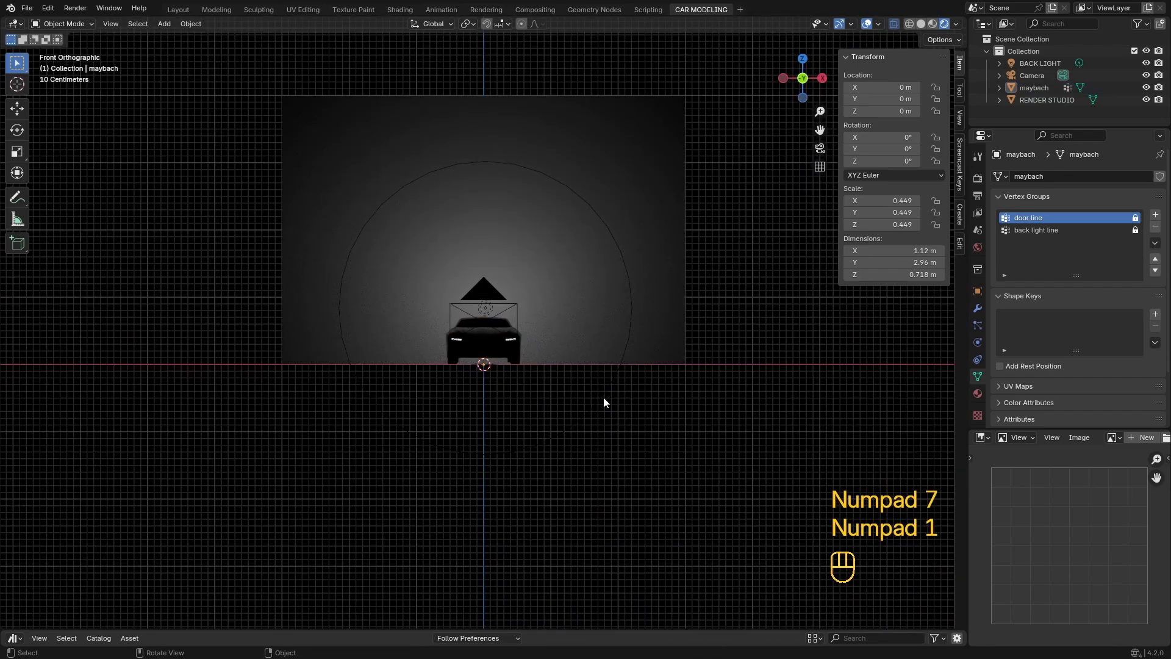
pyautogui.scroll(4, 604, 394)
pyautogui.click(820, 166)
pyautogui.click(820, 148)
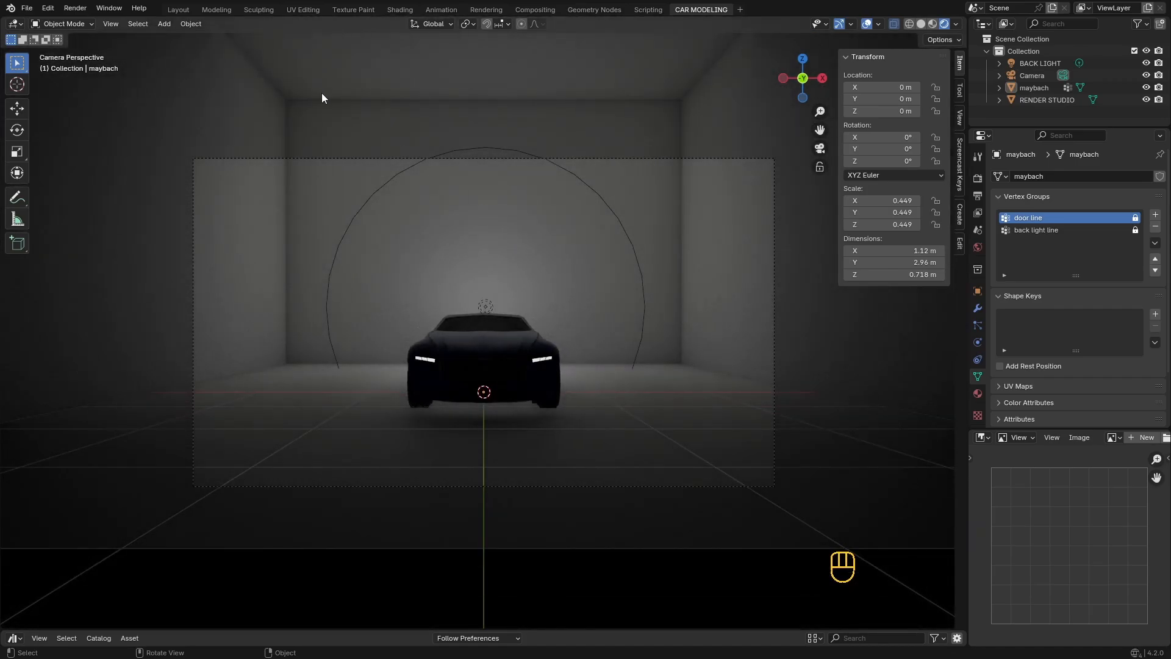
# - Render a still image with only the back light, view the whole frame and close the render window
pyautogui.click(82, 8)
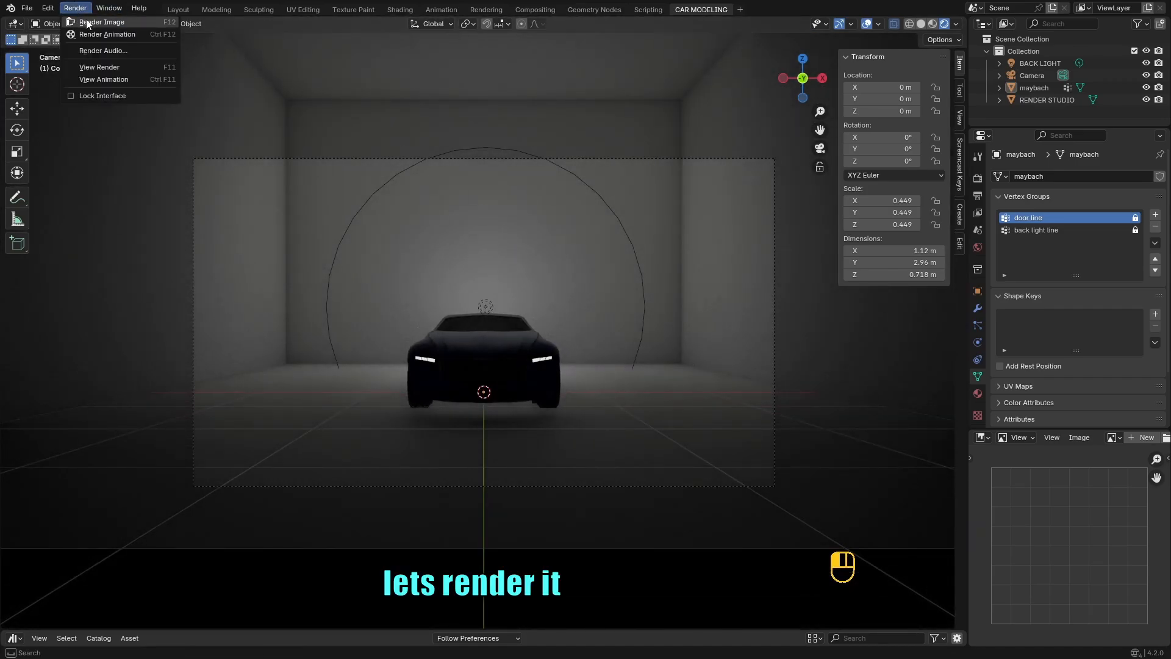
pyautogui.click(98, 21)
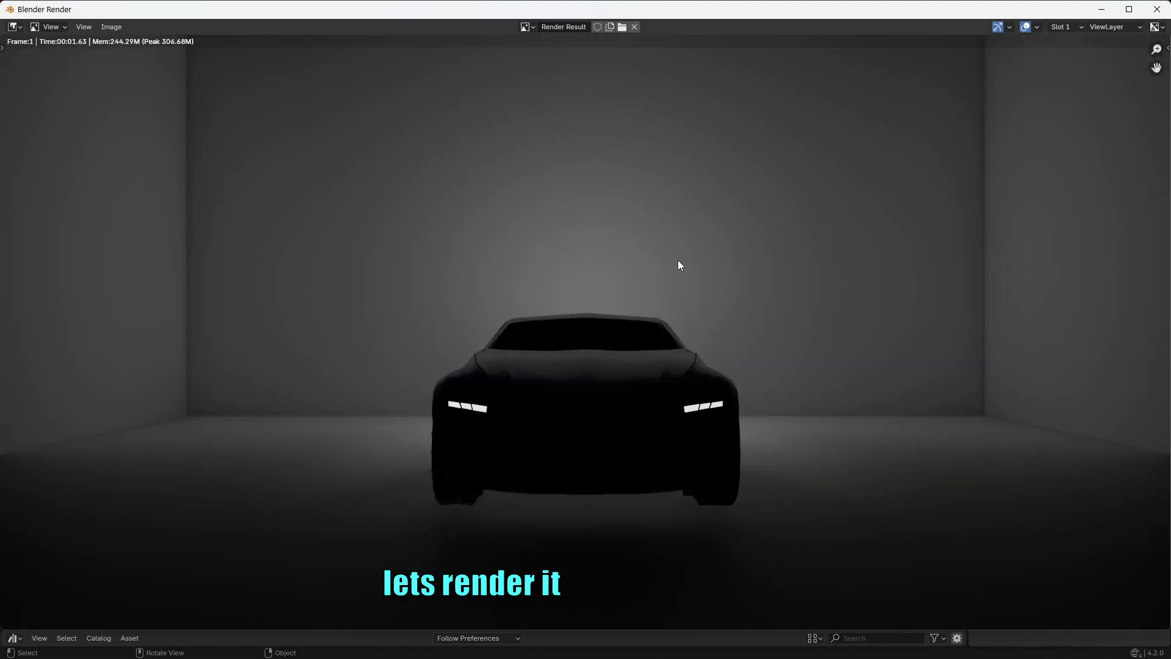
pyautogui.scroll(-2, 678, 261)
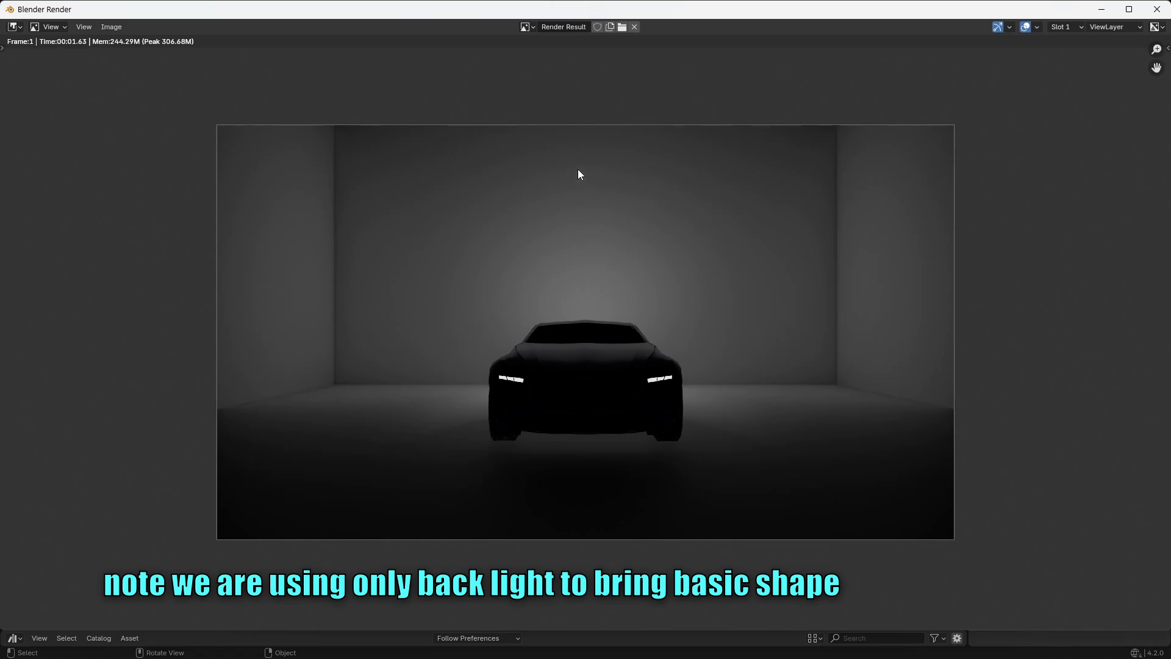
pyautogui.click(1166, 8)
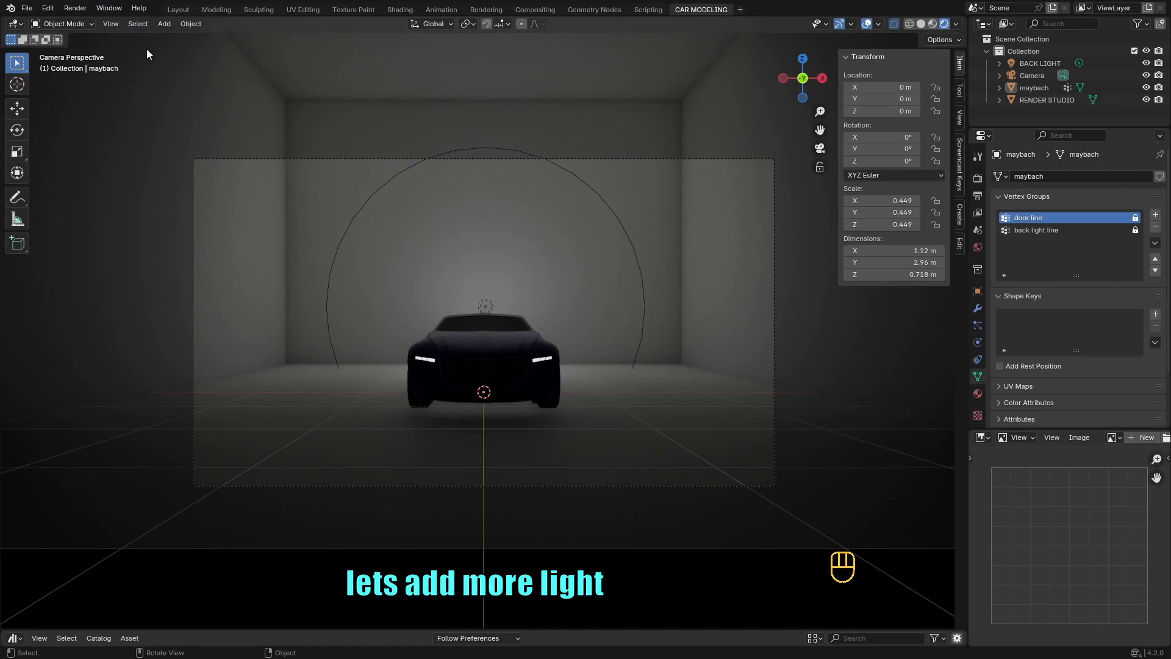
# - Add an area light and raise it above the car to about 1.19 m
pyautogui.click(163, 25)
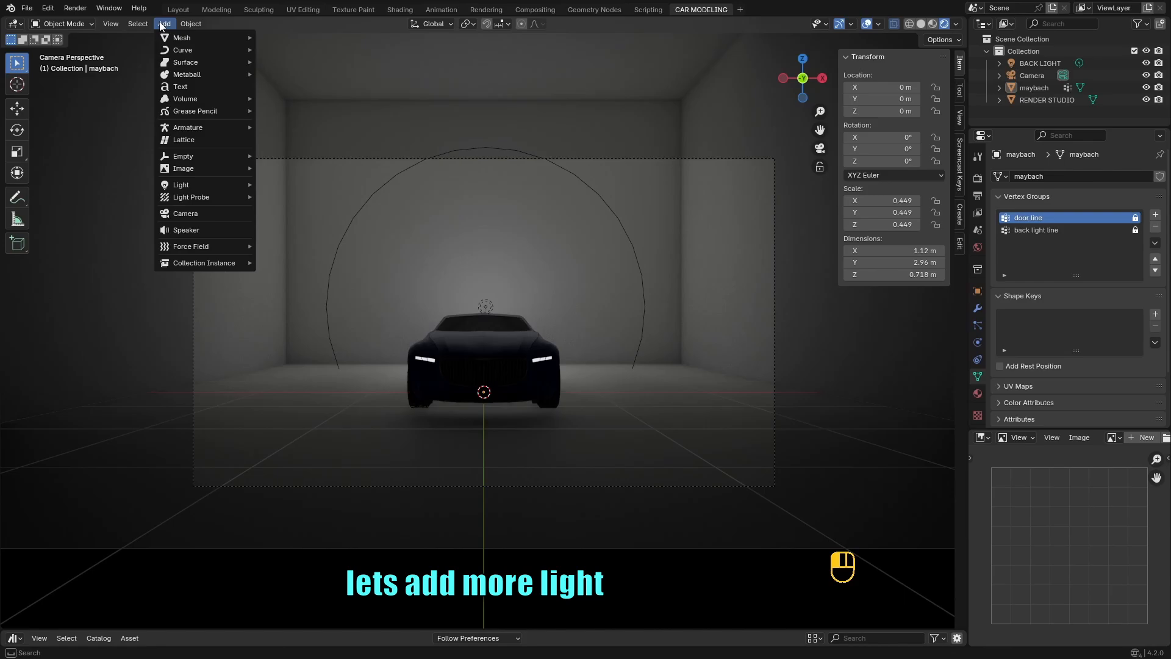
pyautogui.moveTo(193, 184)
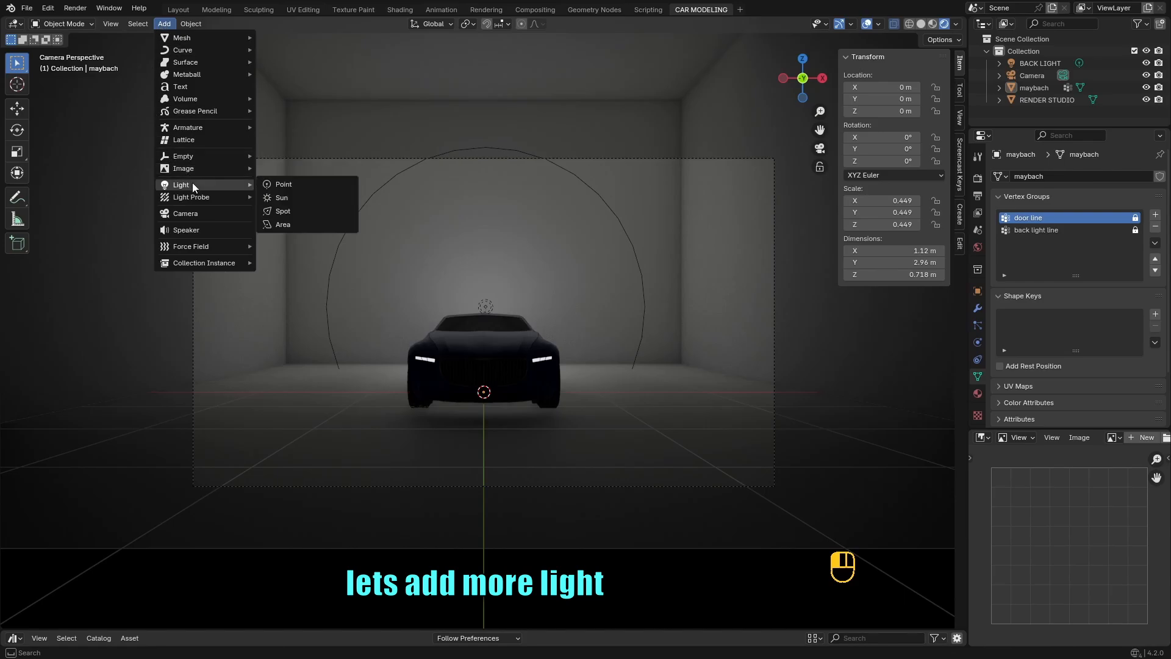
pyautogui.click(320, 225)
pyautogui.press('g')
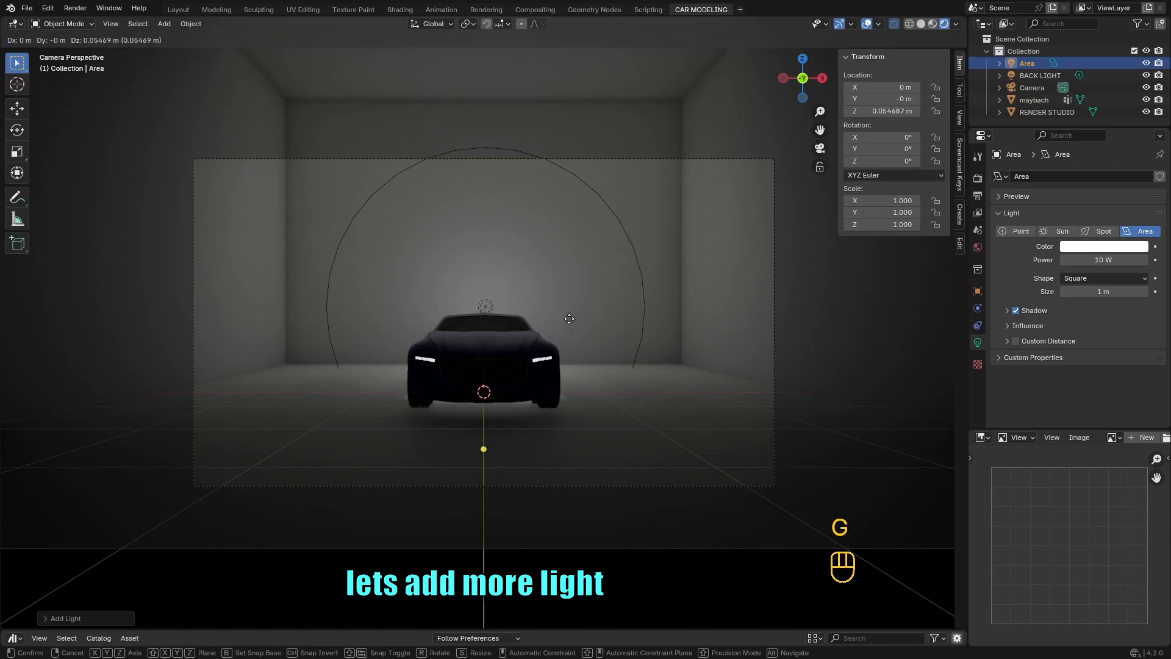
pyautogui.click(563, 198)
# - Scale the area light up uniformly to about 3.559 and raise it along Z to about 1.91 m
pyautogui.press('s')
pyautogui.click(724, 279)
pyautogui.press('g')
pyautogui.press('z')
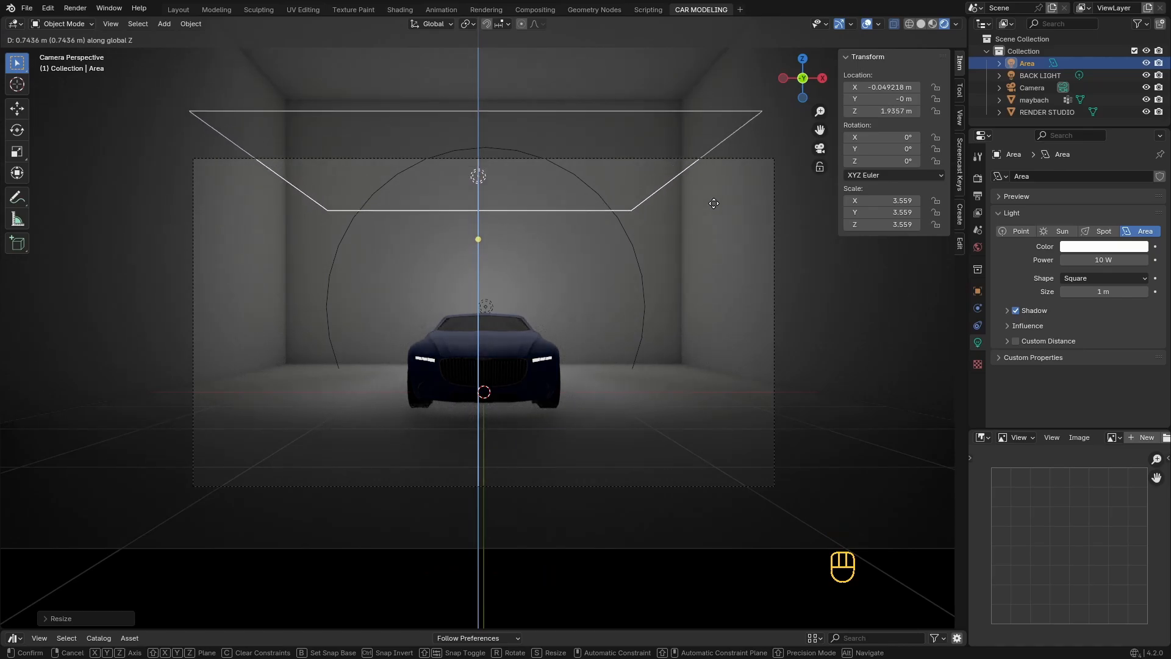
pyautogui.click(713, 206)
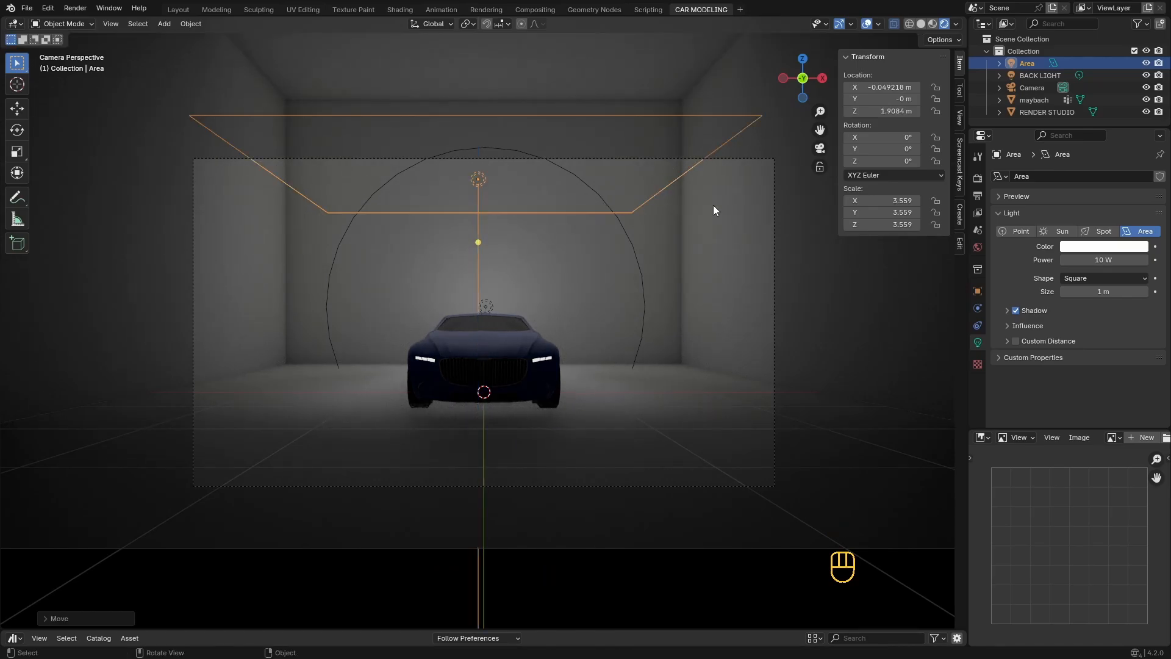
# - Try the area light's power at 50 W and at 40 W
pyautogui.click(1107, 260)
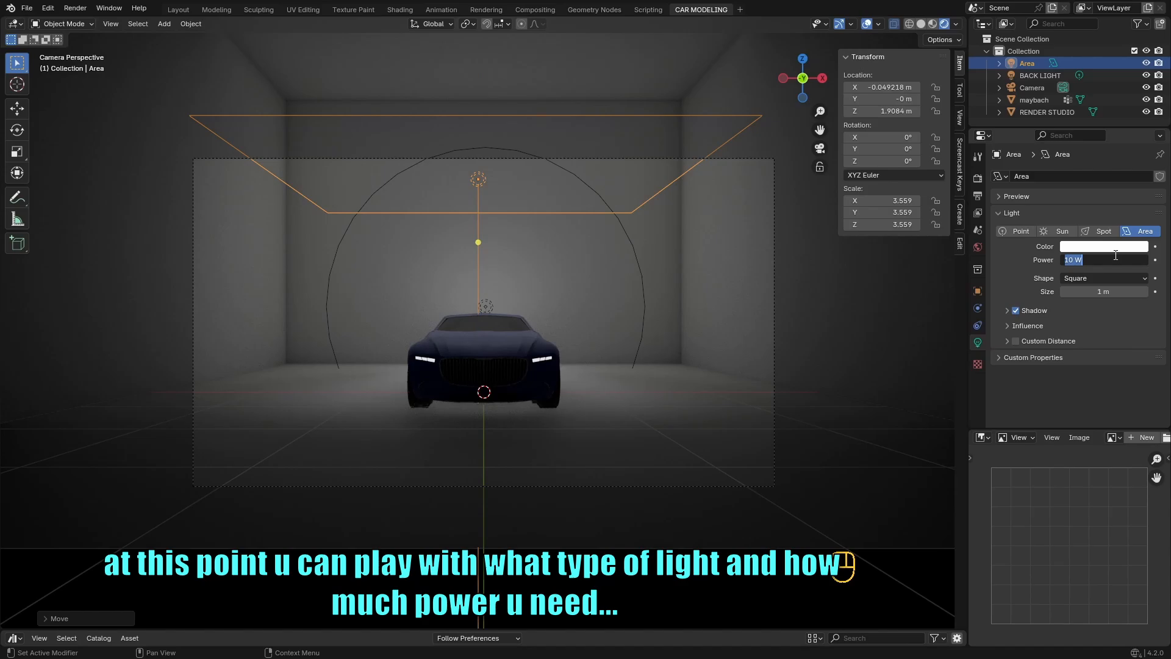
pyautogui.write('50')
pyautogui.press('Return')
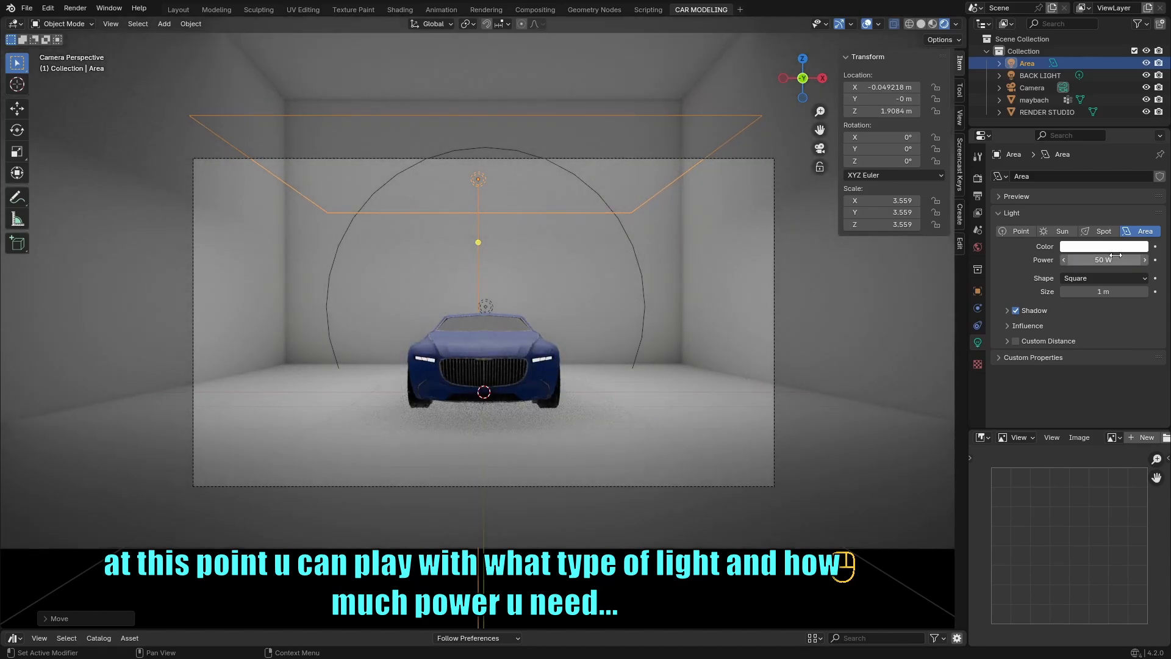
pyautogui.click(1117, 256)
pyautogui.write('40')
pyautogui.press('Return')
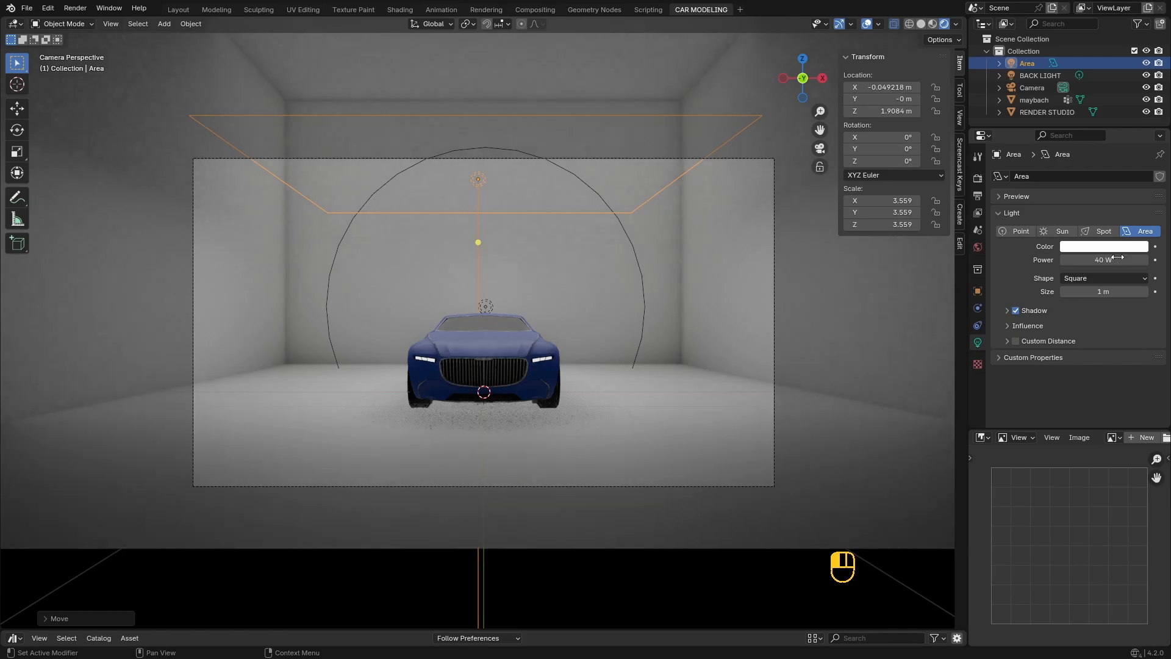
# - Set the area light's power to 30 W
pyautogui.click(1117, 257)
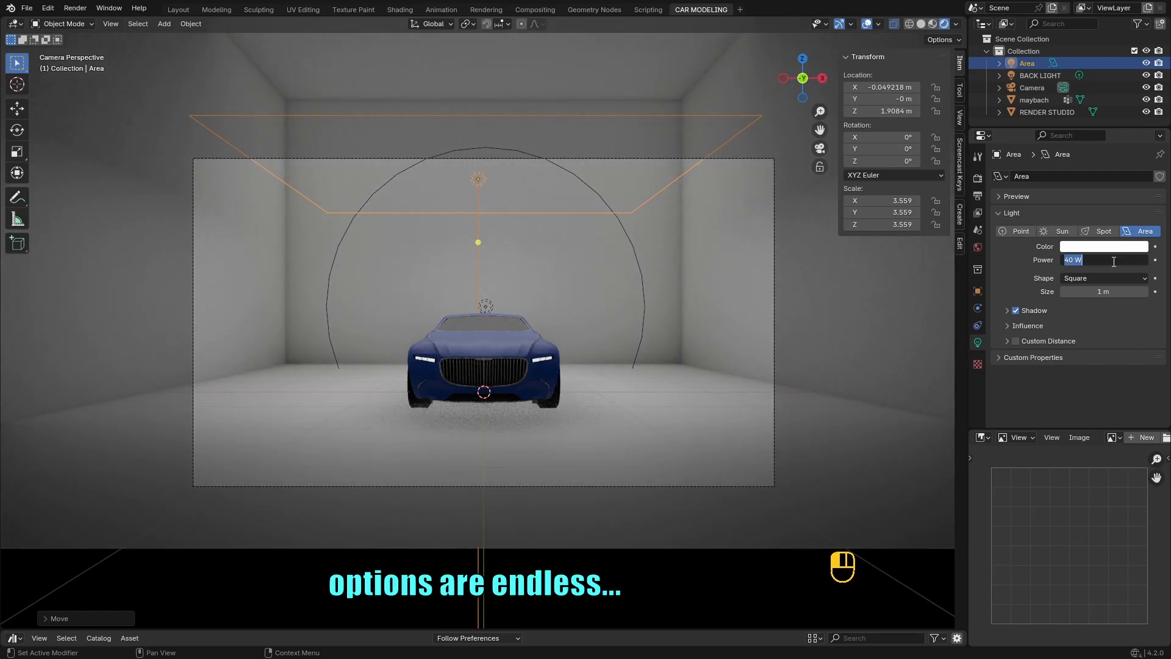
pyautogui.write('30')
pyautogui.press('Return')
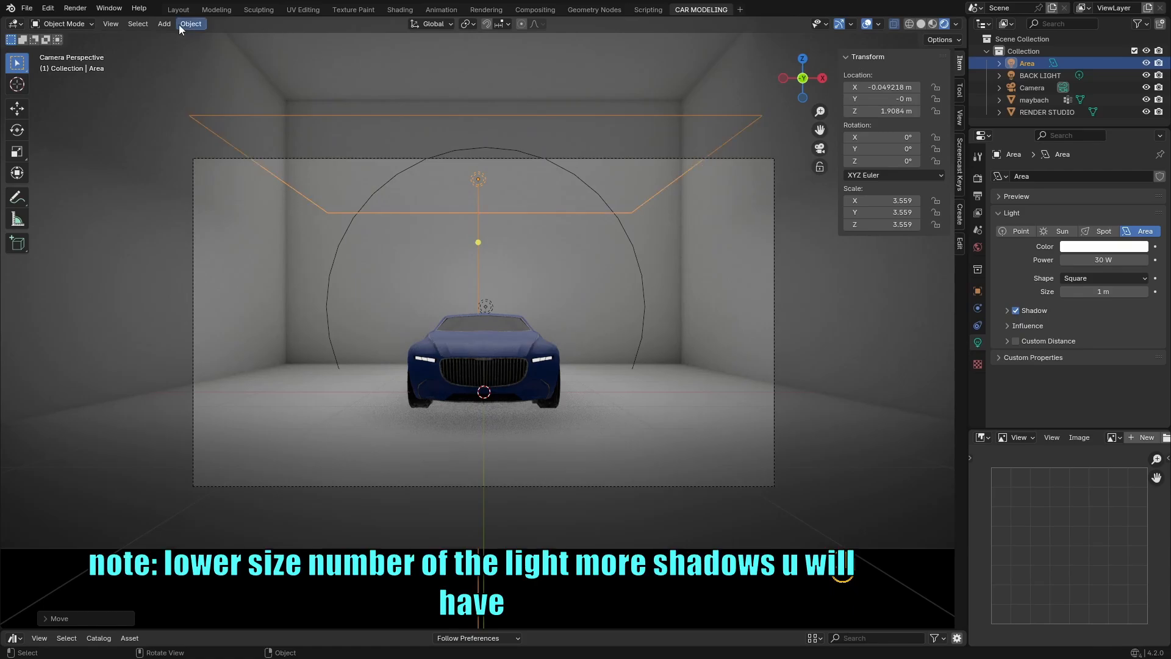
# - Render a still image with the overhead area light included, inspect it and close the render window
pyautogui.click(75, 9)
pyautogui.click(82, 22)
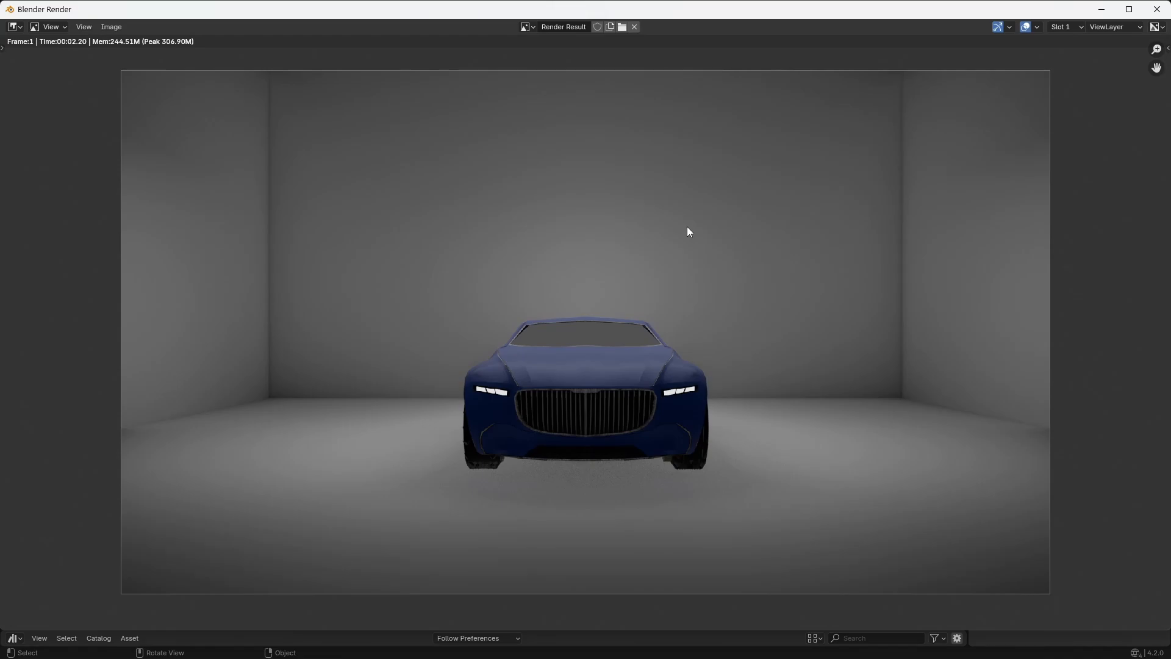
pyautogui.scroll(-1, 689, 231)
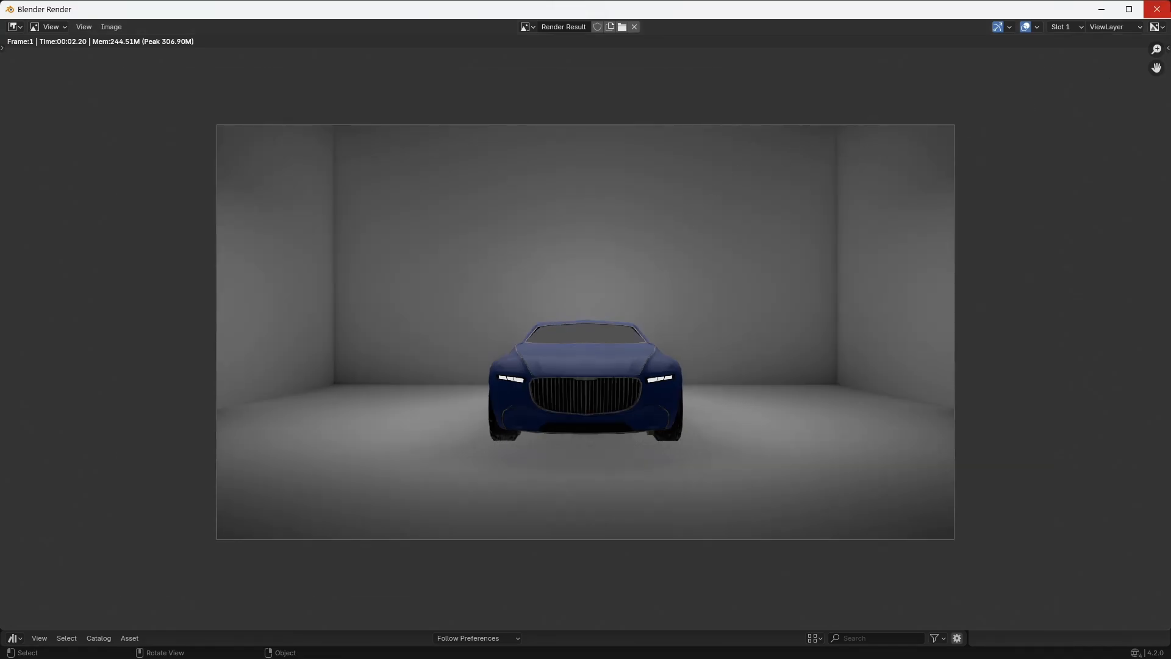
pyautogui.click(1166, 8)
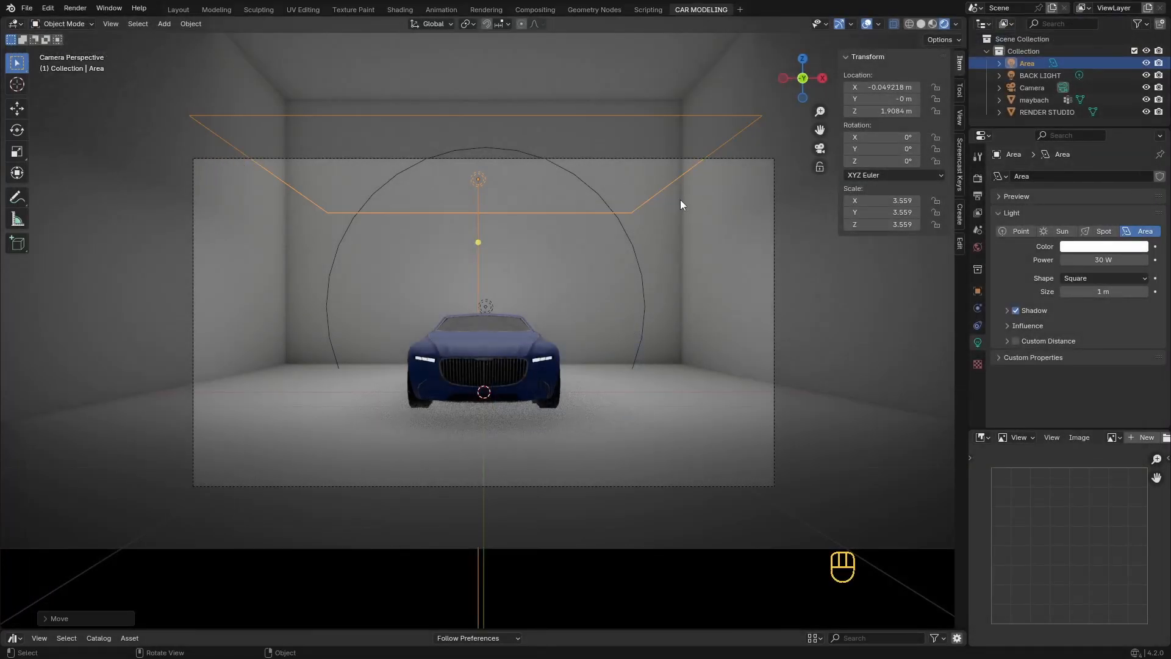
# - Reduce the area light's size to 0.44 m and place a duplicate of it slightly below, at about 1.76 m height
pyautogui.moveTo(1103, 292); pyautogui.dragTo(1068, 292)
pyautogui.hotkey('shift', 'd')
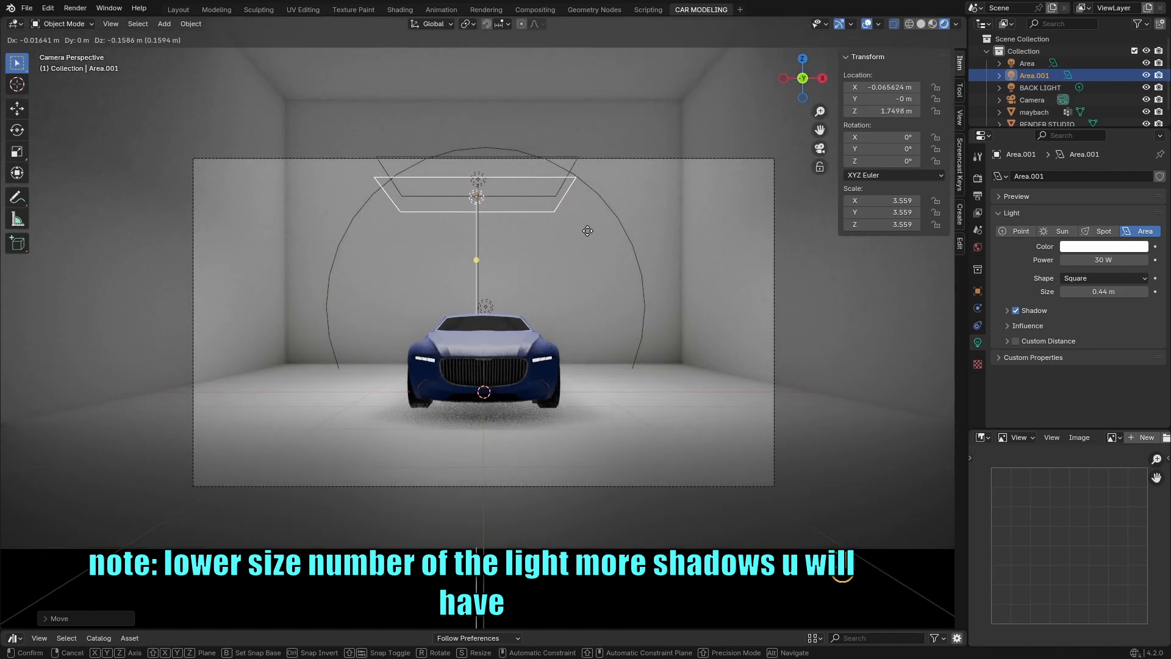
pyautogui.click(587, 230)
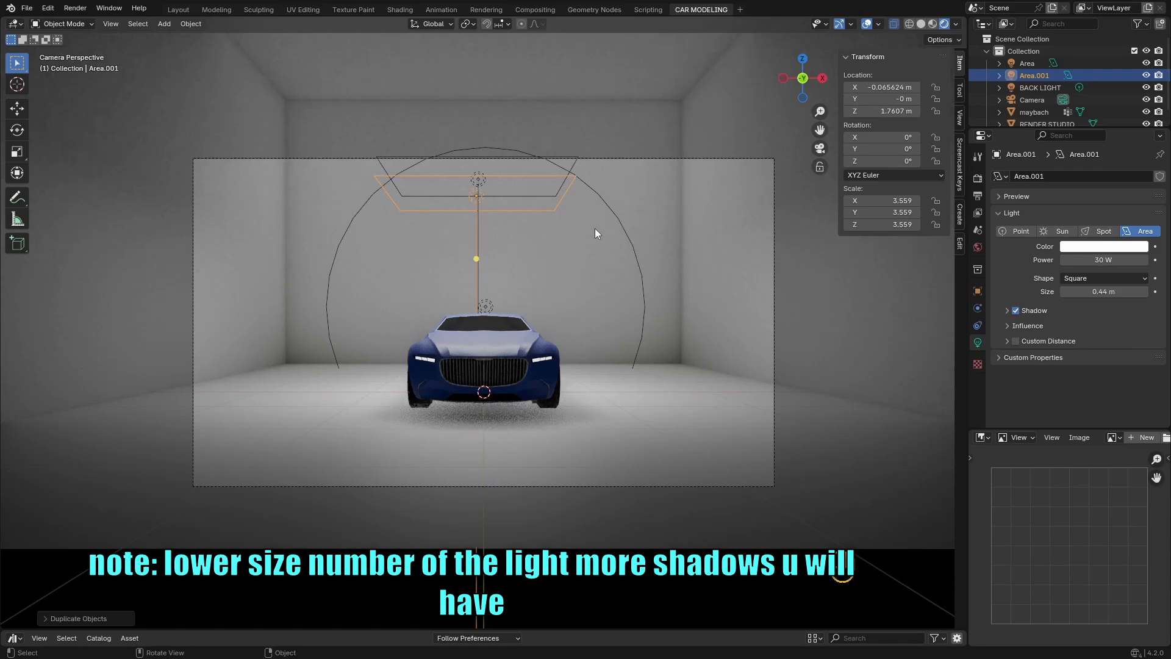
# - Narrow the duplicated area light along X to about 0.77 scale and lower it above the car to about 1.42 m height
pyautogui.press('s')
pyautogui.press('x')
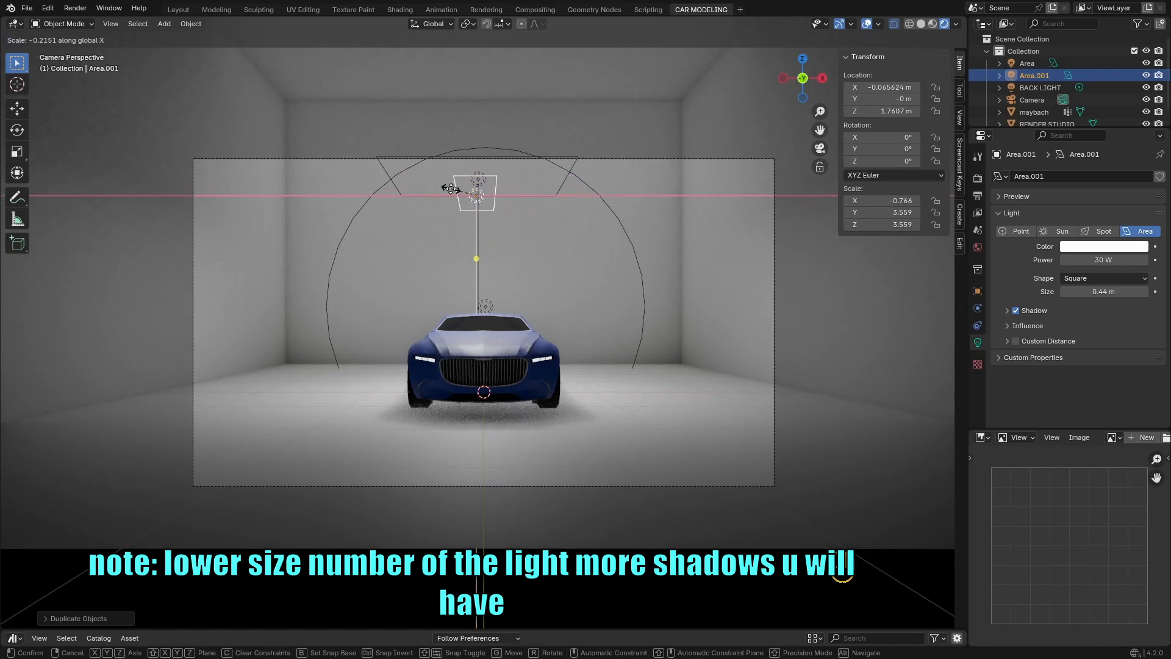
pyautogui.click(488, 226)
pyautogui.press('g')
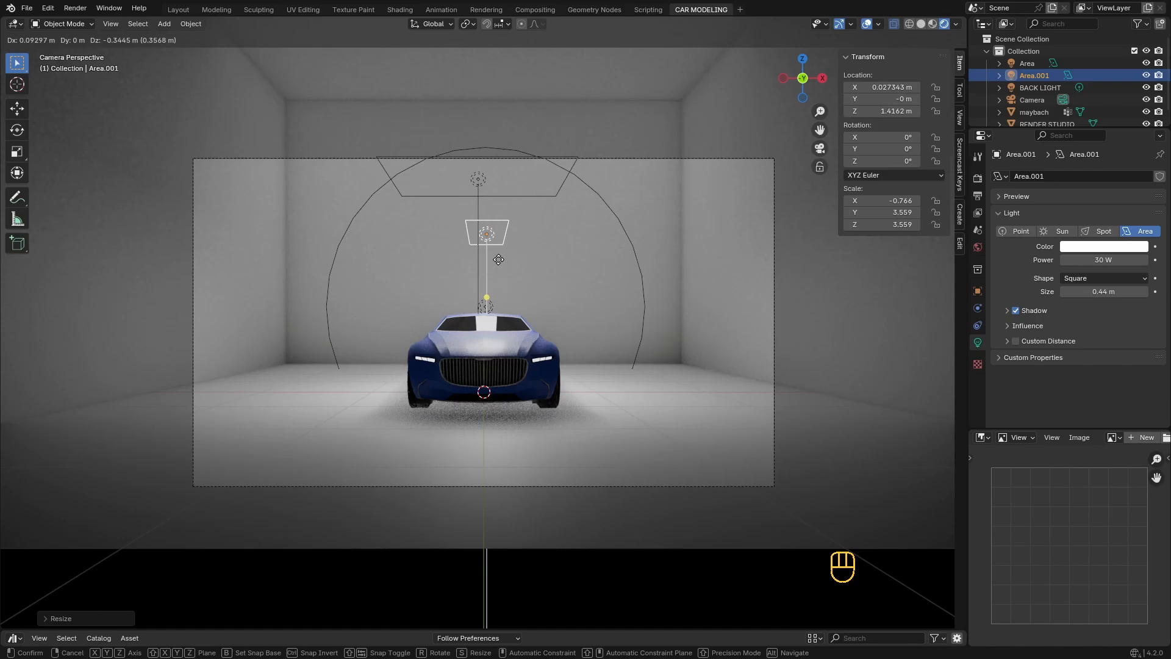
pyautogui.click(498, 260)
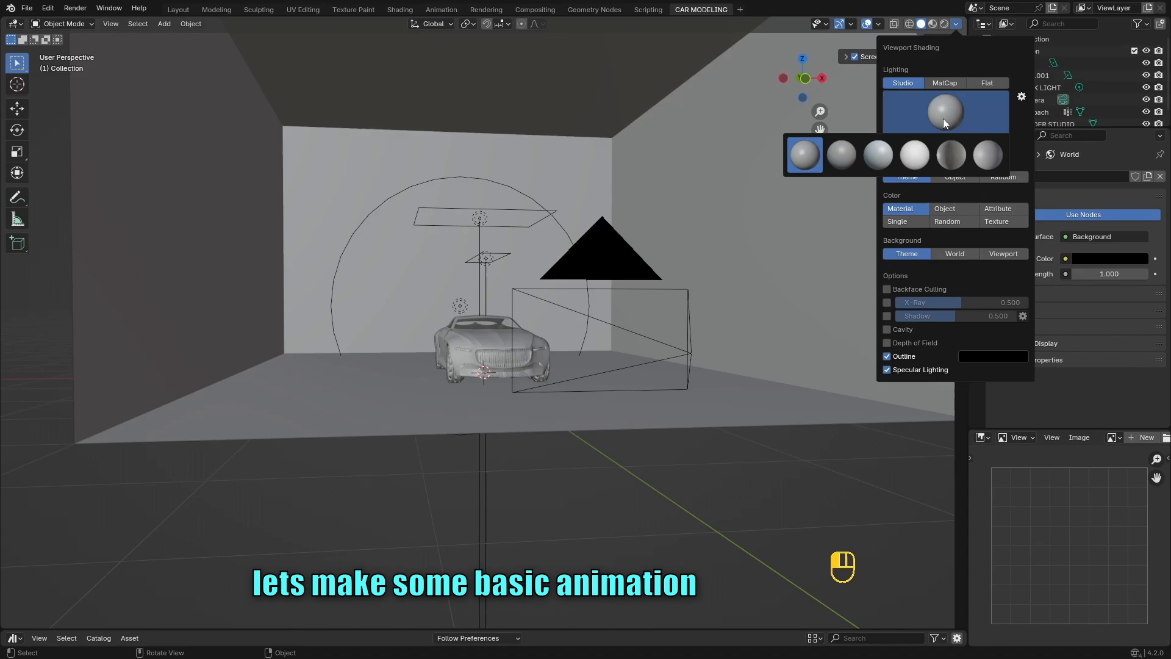
# - Change the solid view's studio lighting and add a mesh cylinder with 64 vertices at the world origin
pyautogui.click(886, 145)
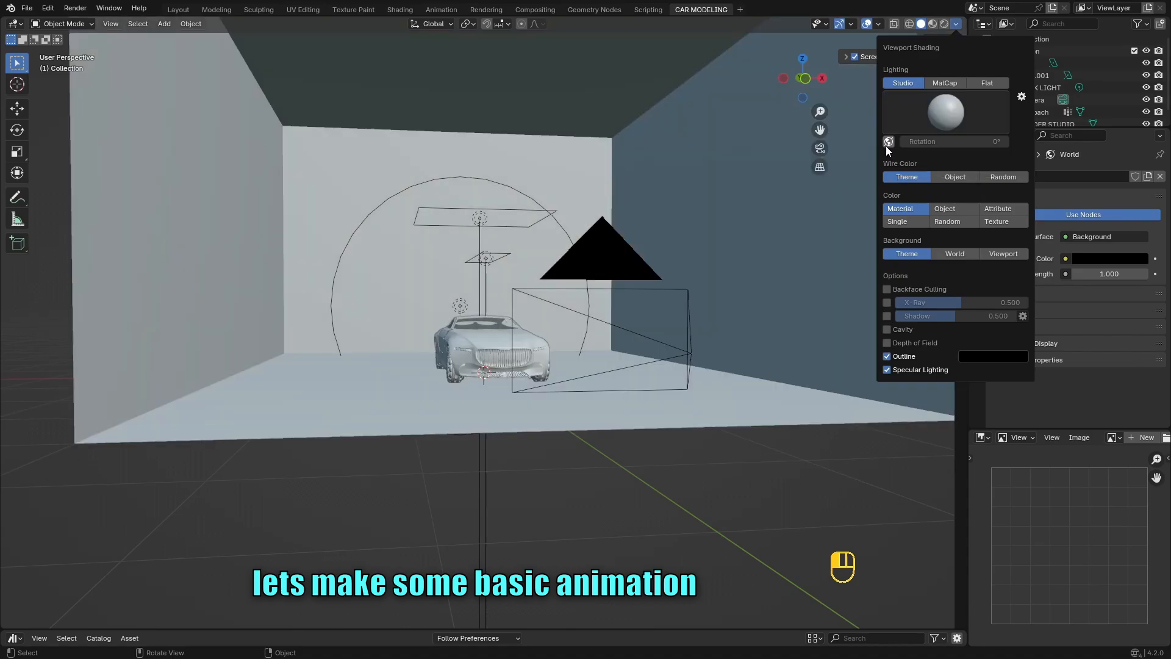
pyautogui.moveTo(541, 209); pyautogui.dragTo(536, 210, button='middle')
pyautogui.scroll(-2, 536, 209)
pyautogui.click(165, 23)
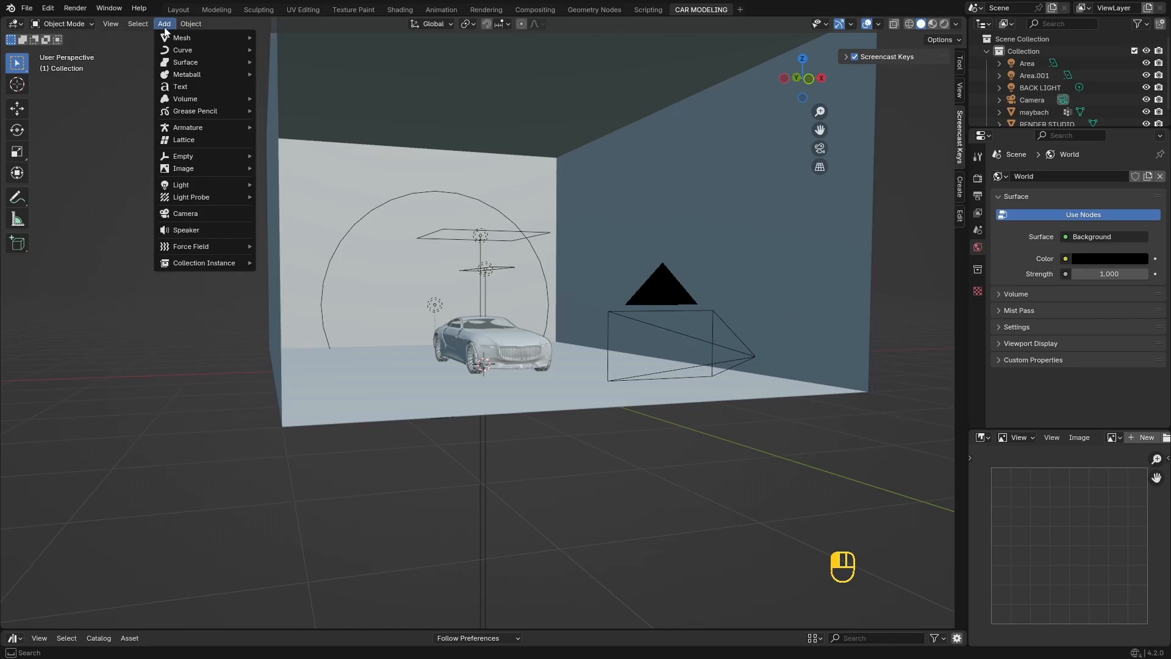
pyautogui.moveTo(247, 37)
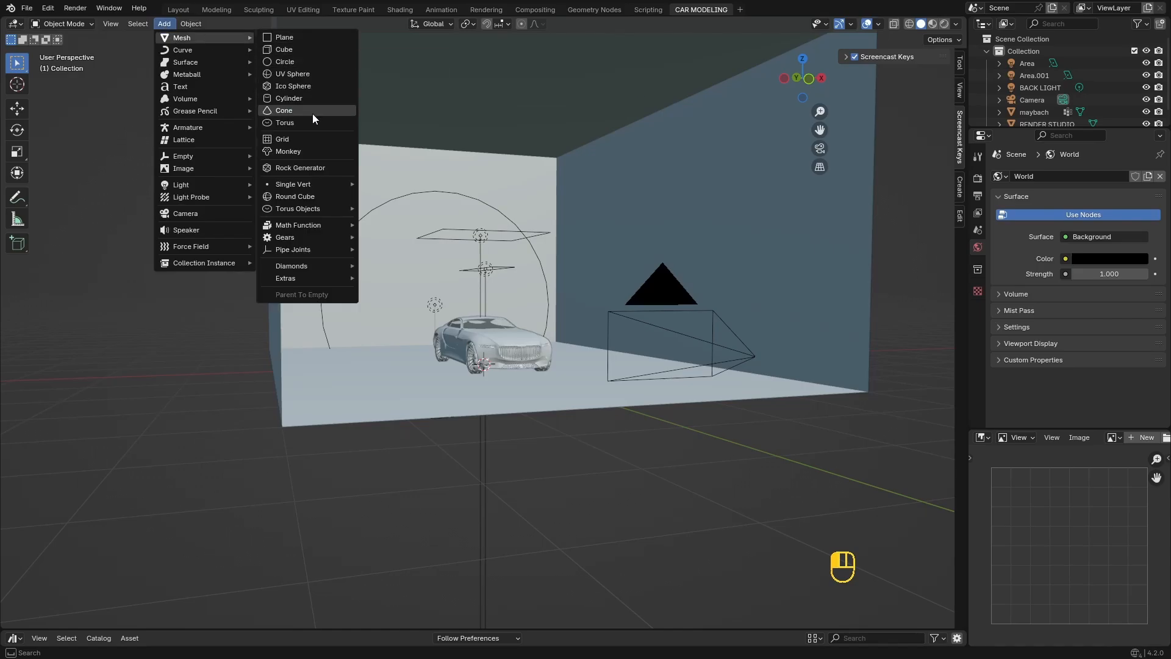
pyautogui.click(317, 98)
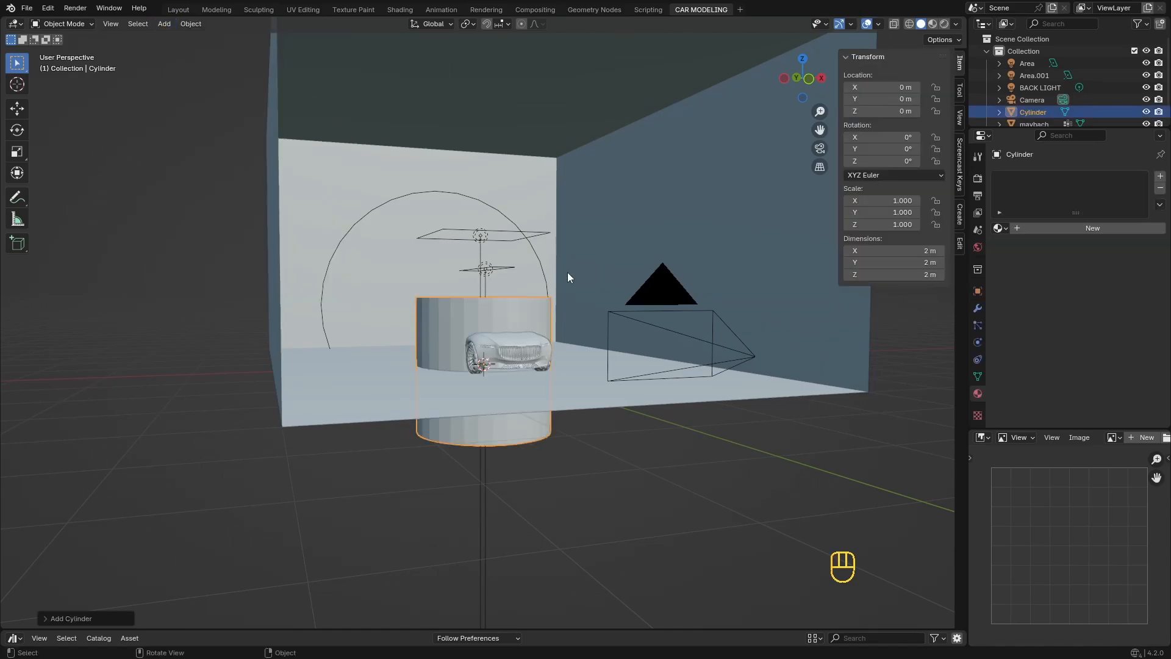
pyautogui.click(71, 618)
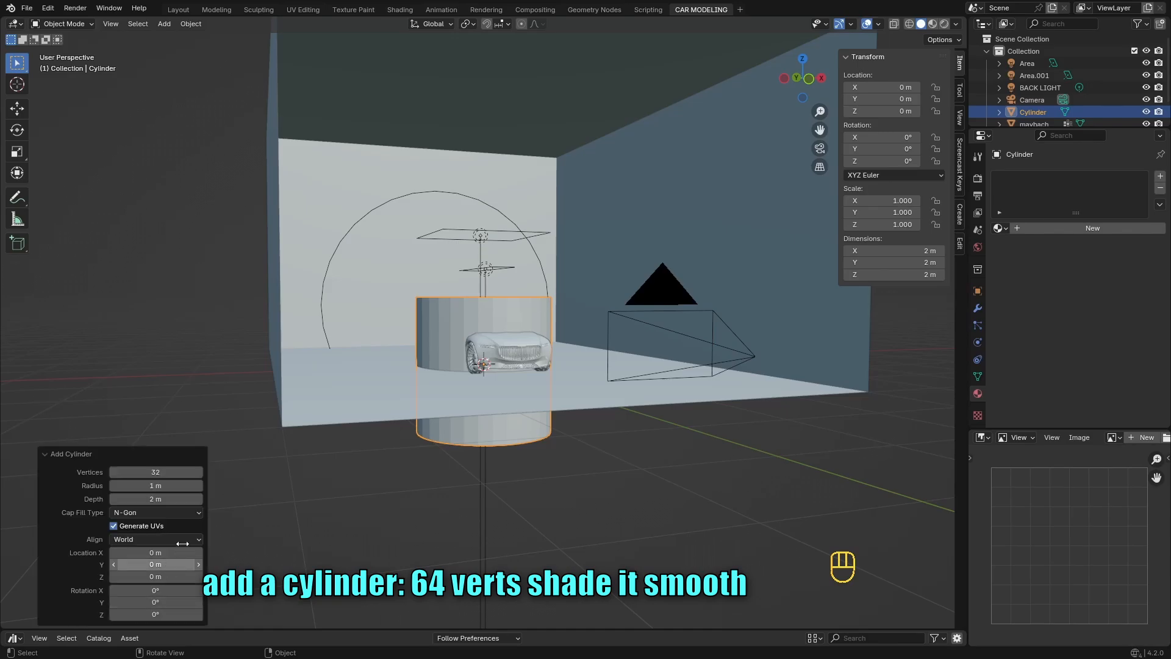
pyautogui.click(168, 471)
pyautogui.write('64')
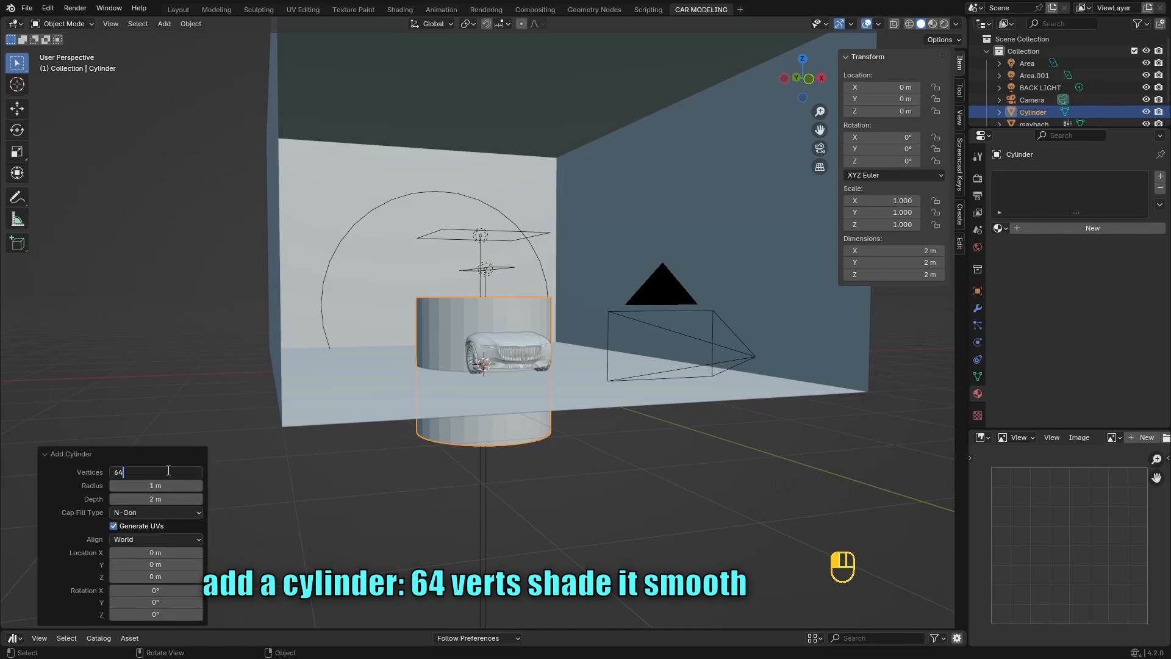
pyautogui.press('Return')
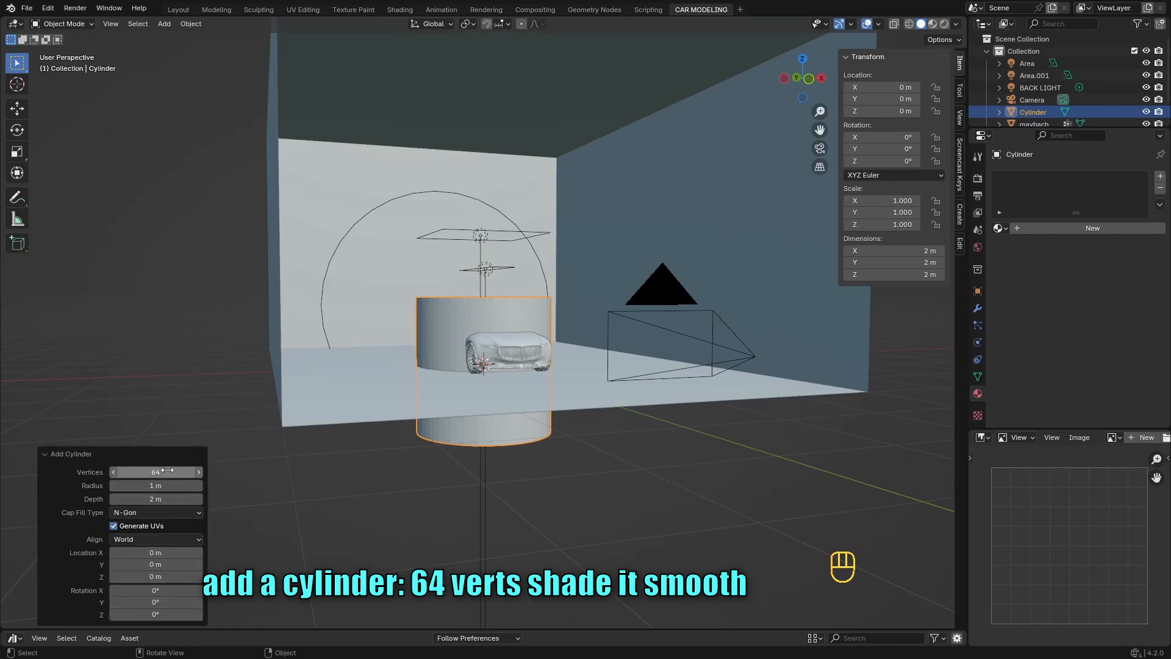
# - Shade the cylinder smooth, then apply Shade Auto Smooth to it with a 30° angle
pyautogui.rightClick(485, 318)
pyautogui.moveTo(473, 318)
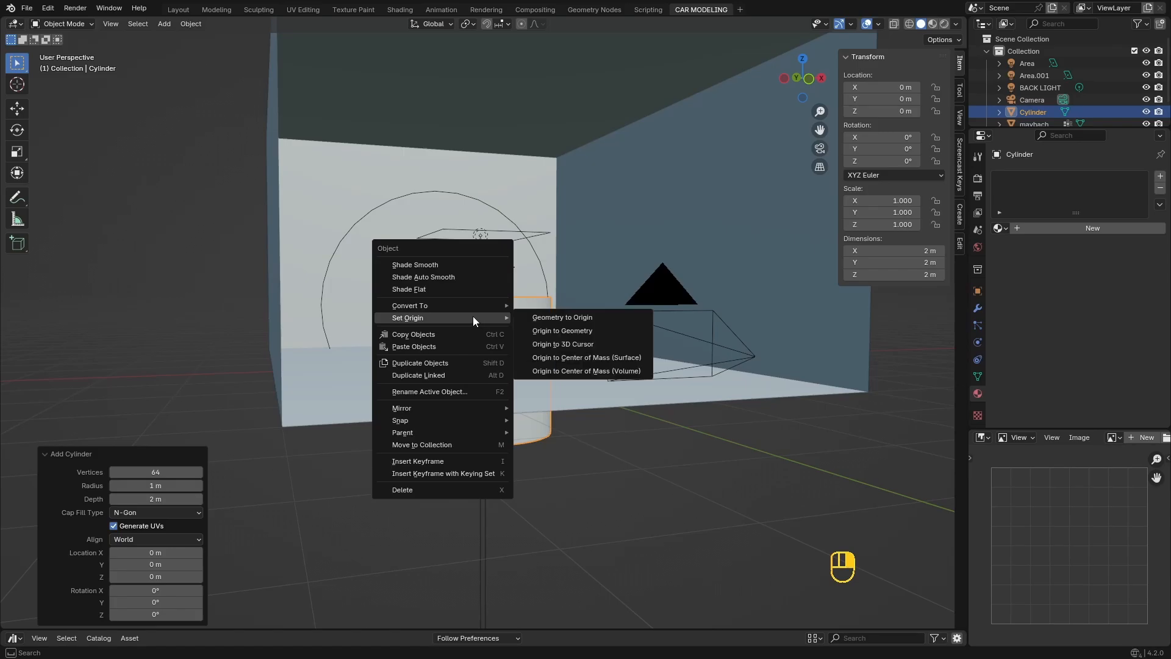
pyautogui.click(459, 266)
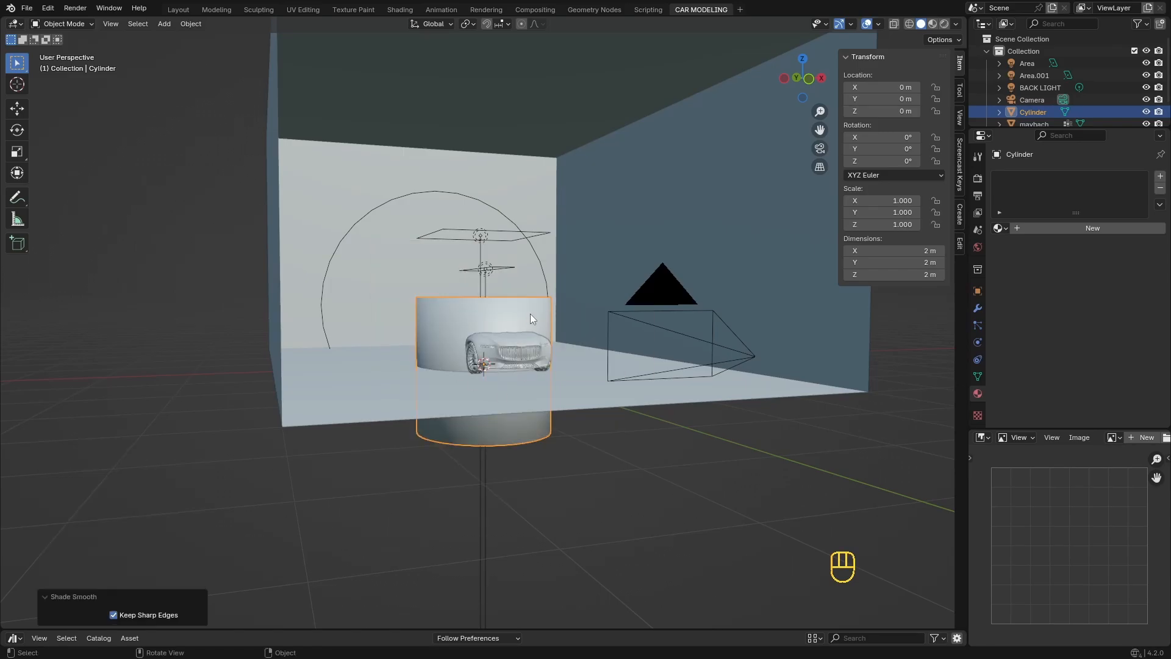
pyautogui.rightClick(485, 312)
pyautogui.click(481, 320)
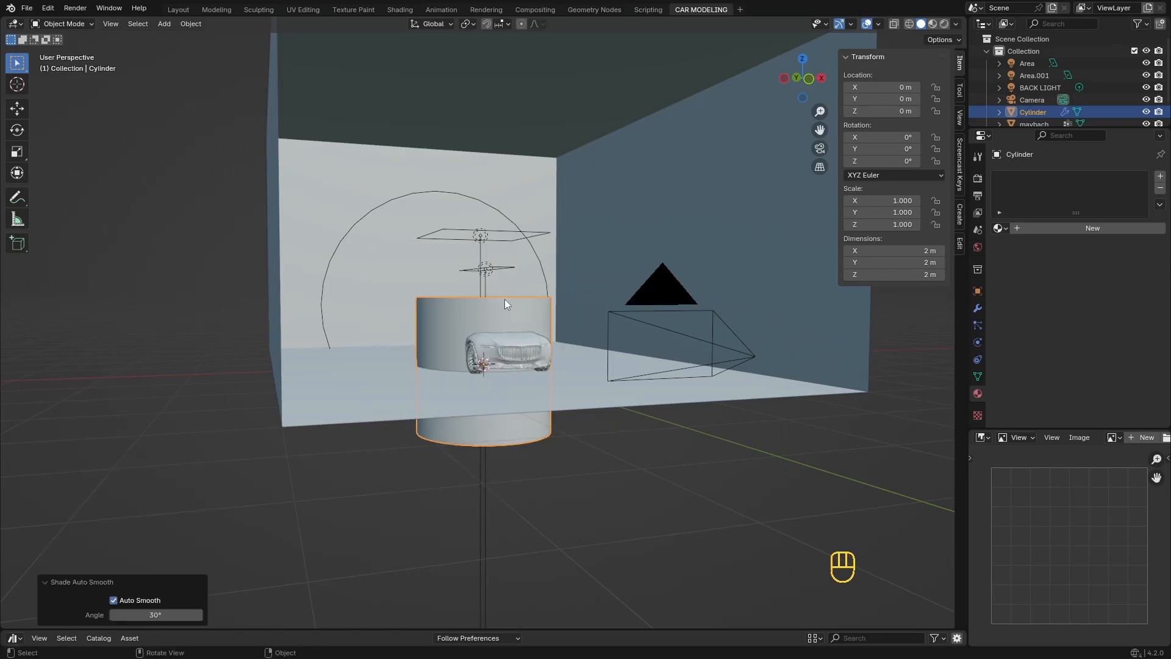
# - Set the cylinder's X and Y dimensions to 5 m each
pyautogui.moveTo(489, 294); pyautogui.dragTo(516, 272, button='middle')
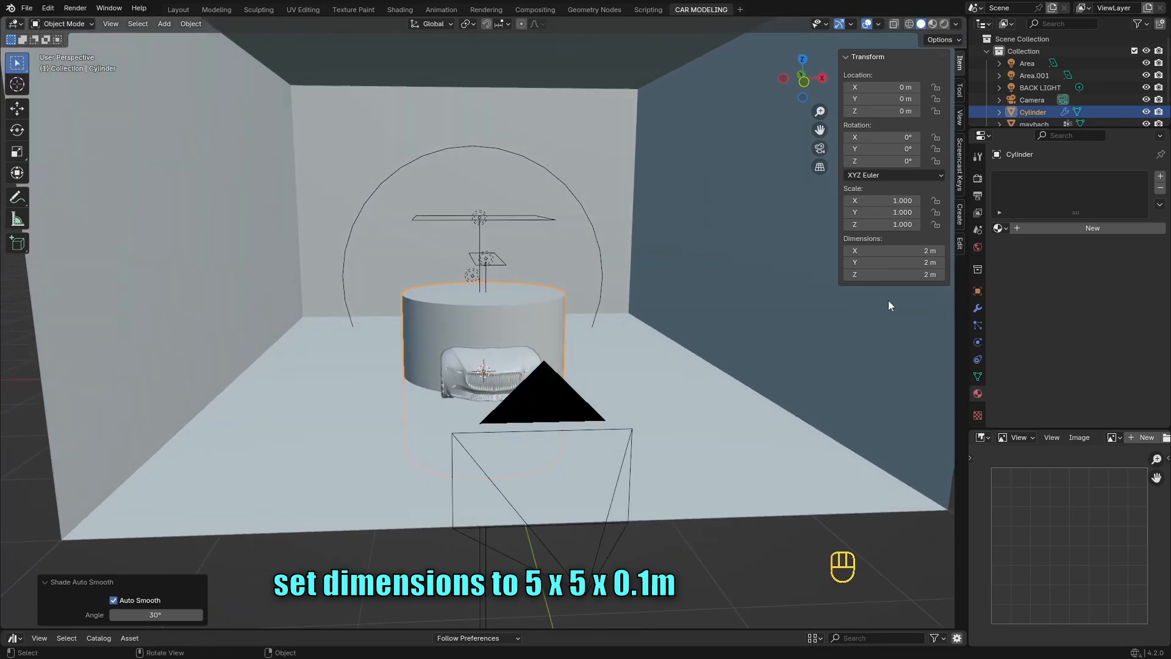
pyautogui.click(907, 250)
pyautogui.write('5')
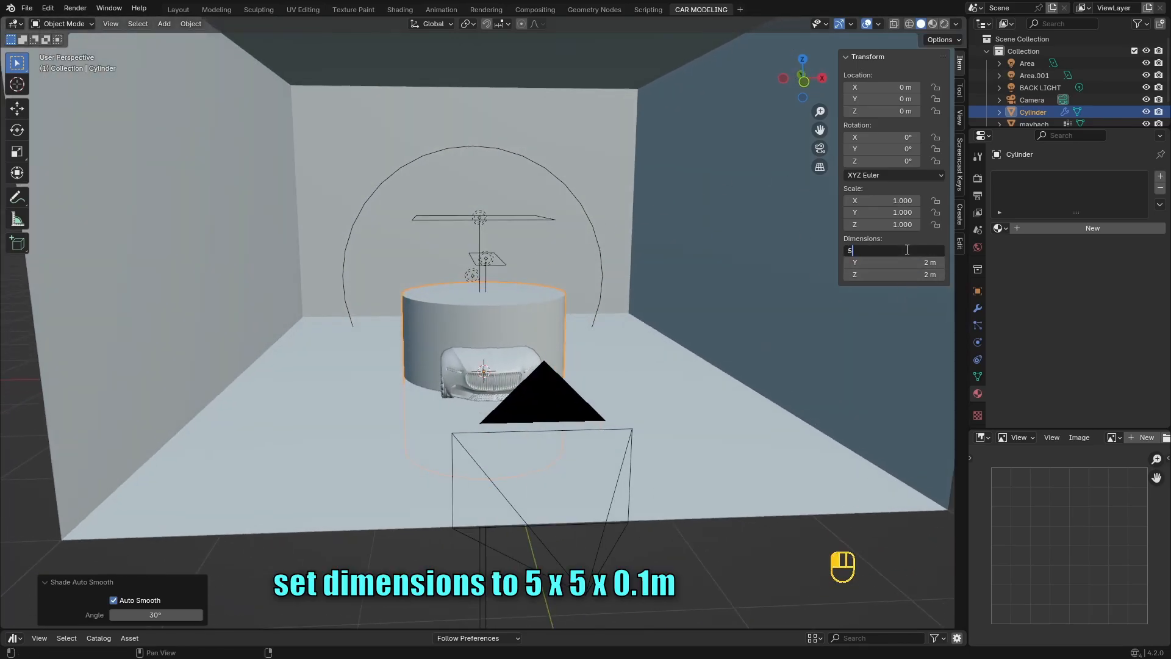
pyautogui.press('Return')
pyautogui.click(905, 259)
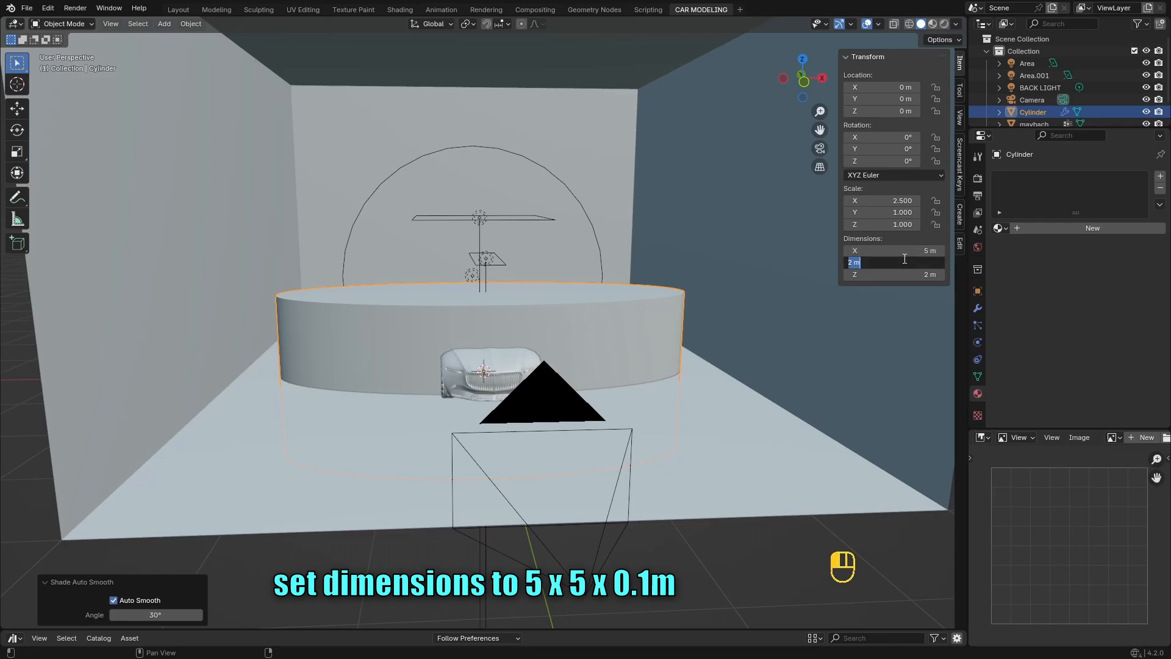
pyautogui.write('5')
pyautogui.press('Return')
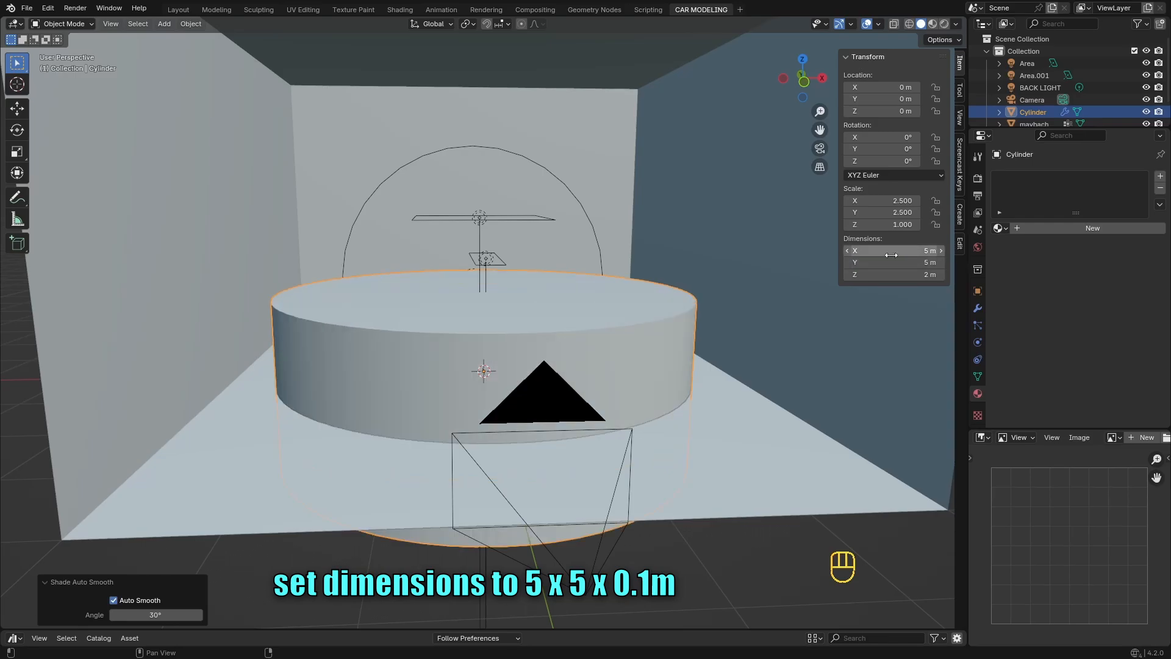
# - Flatten the cylinder into a platform, trying a Z dimension of 0.2 m before setting it to 0.1 m
pyautogui.click(890, 273)
pyautogui.write('0.2')
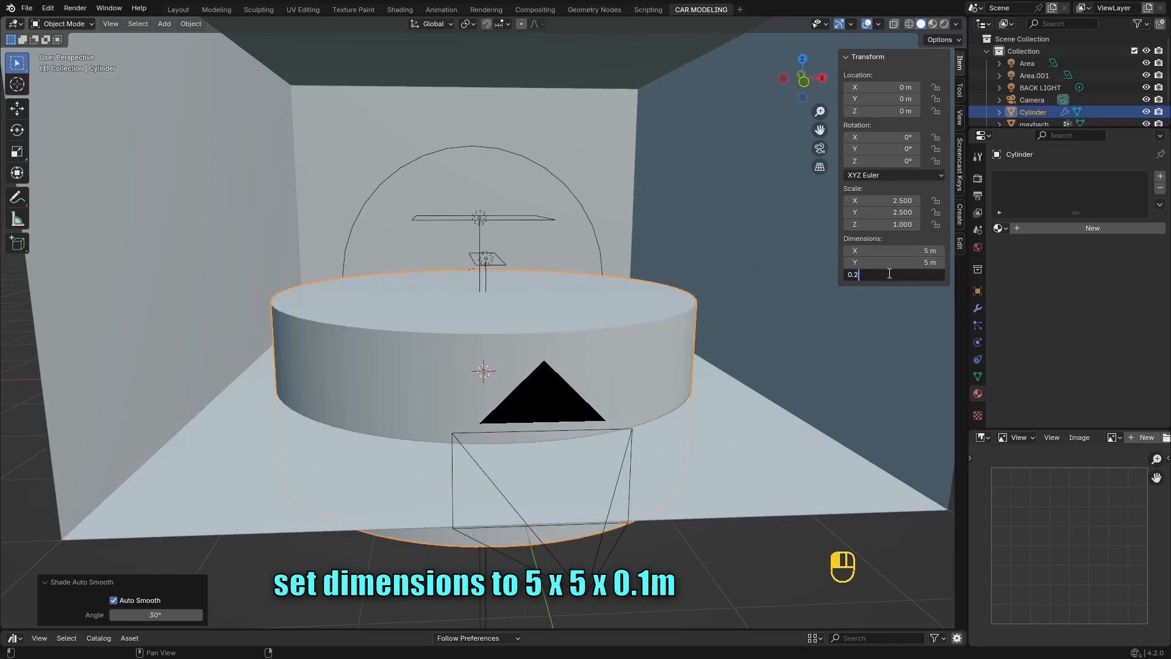
pyautogui.press('Return')
pyautogui.click(888, 273)
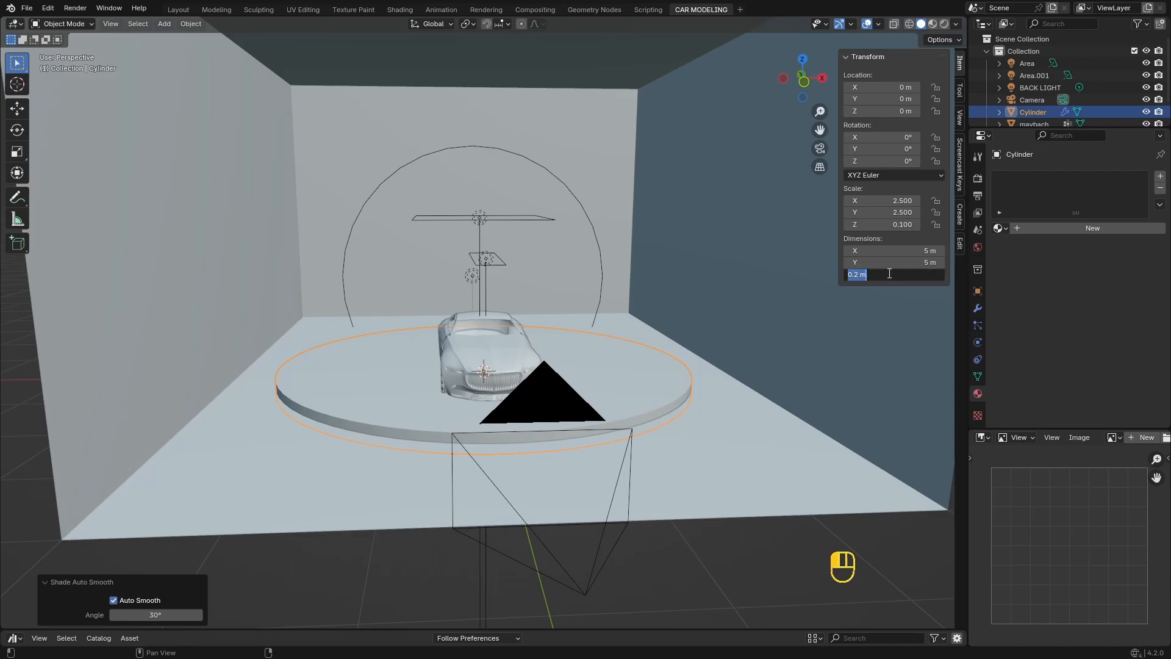
pyautogui.write('0.1')
pyautogui.press('Return')
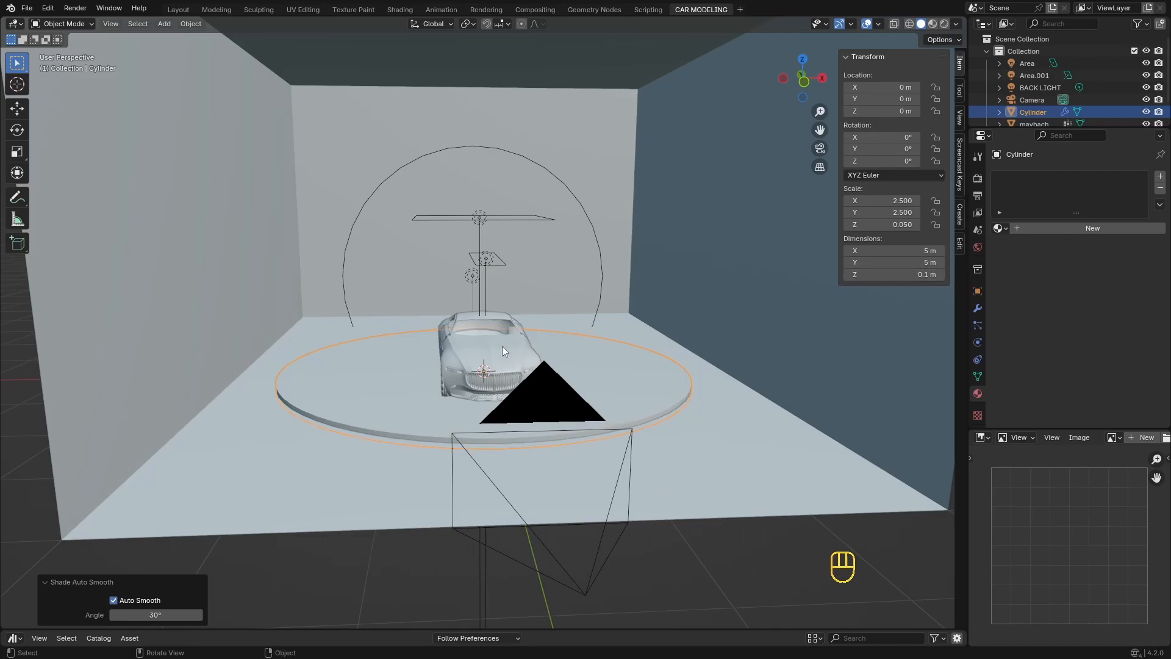
# - Select the Maybach car standing on the cylinder platform
pyautogui.scroll(4, 475, 368)
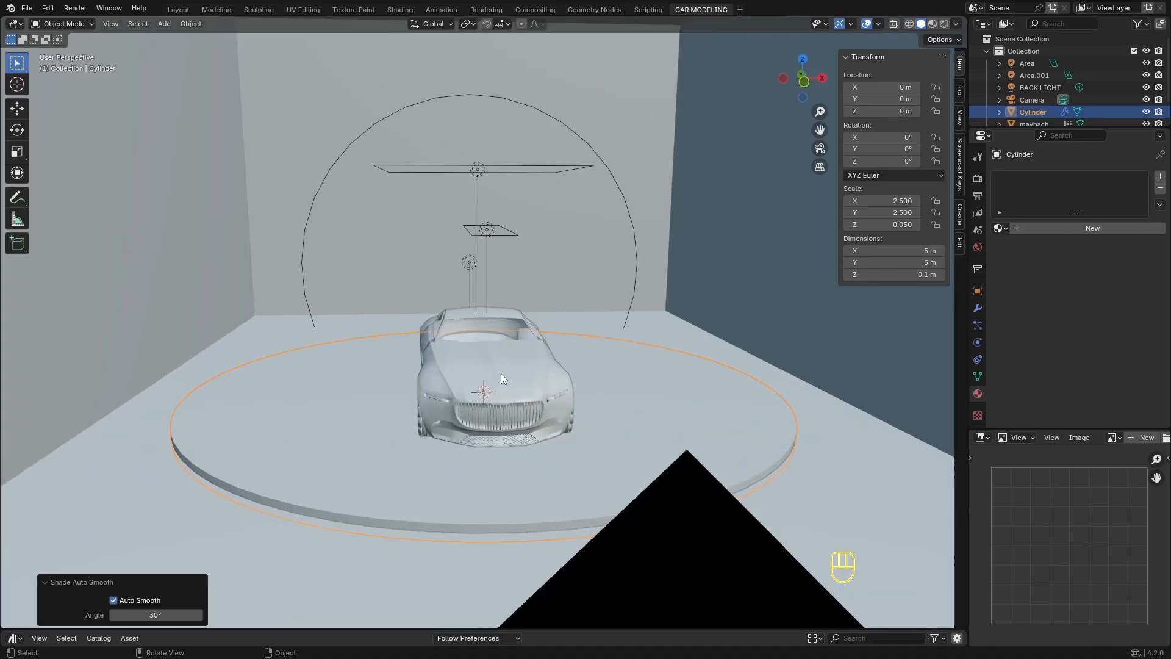
pyautogui.click(501, 378)
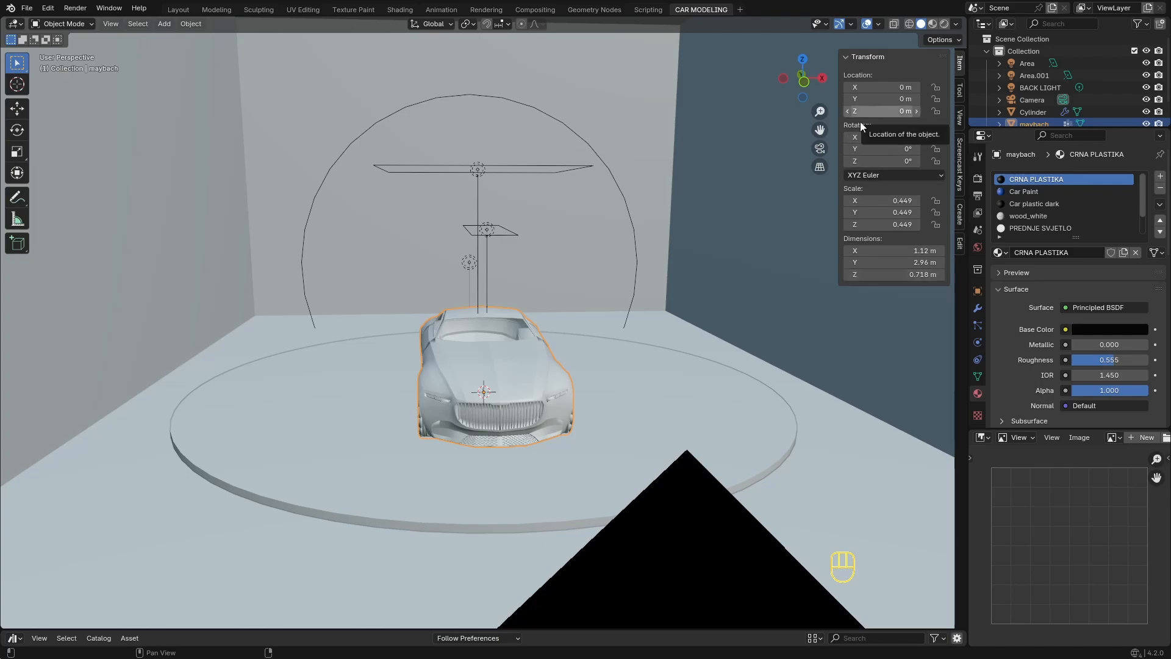
pyautogui.press('g')
pyautogui.press('z')
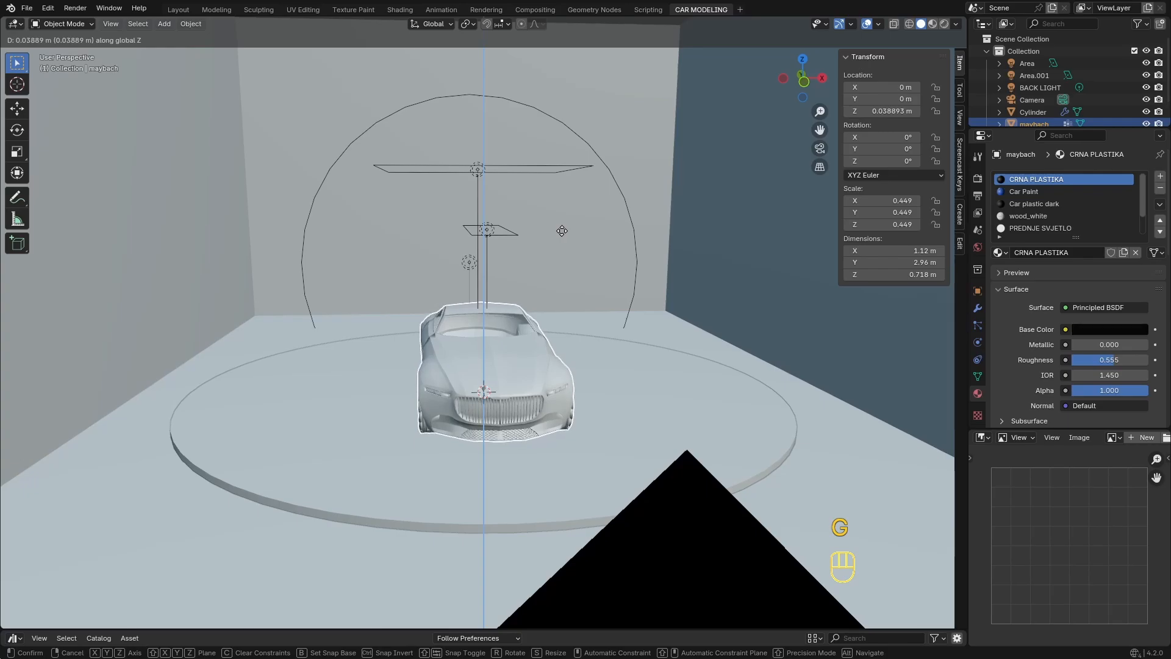
pyautogui.rightClick(562, 231)
# - Raise the car by setting its Z location to 0.1 m
pyautogui.click(883, 111)
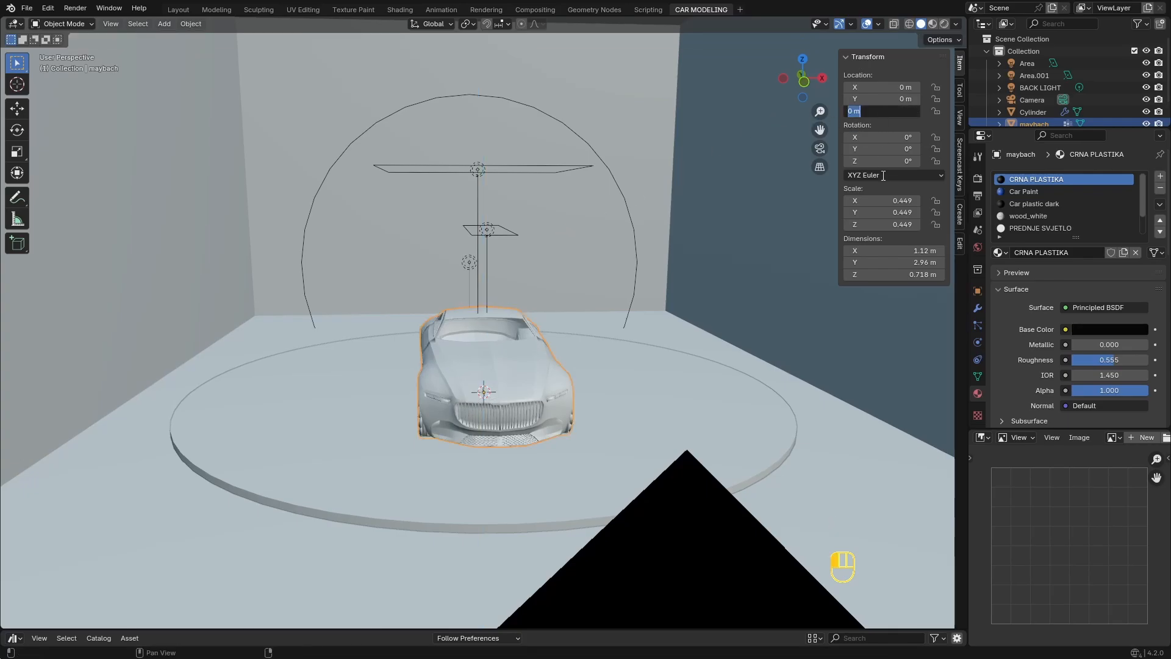
pyautogui.write('0.1')
pyautogui.press('Return')
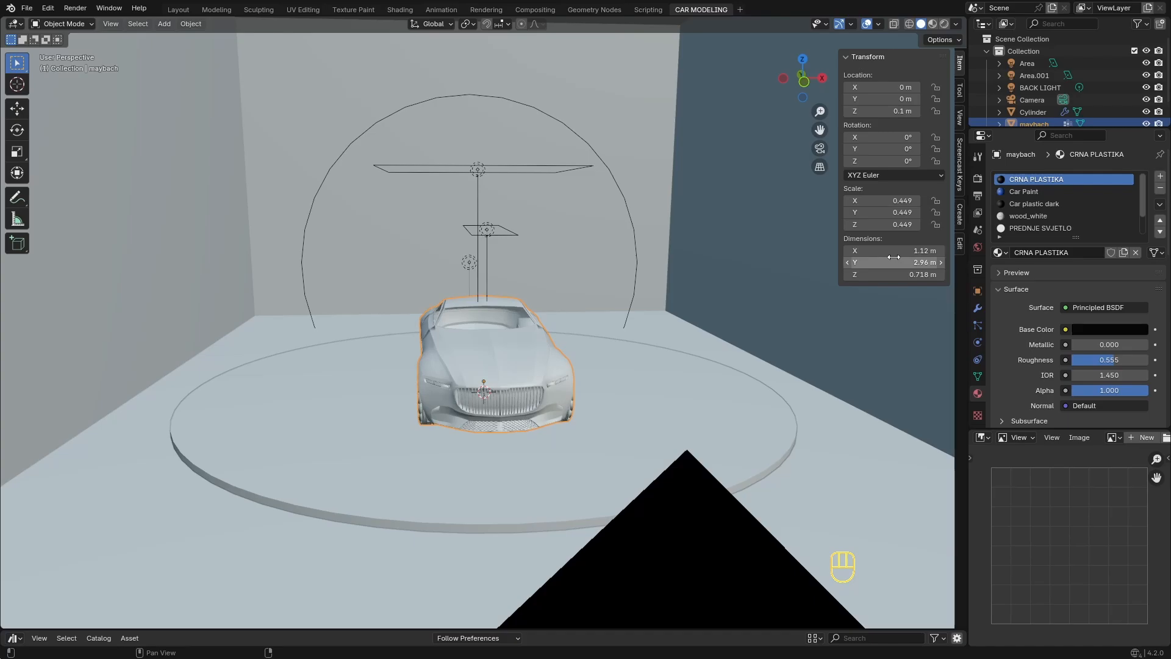
# - Apply Shade Auto Smooth to the car with a 30° angle
pyautogui.scroll(3, 421, 205)
pyautogui.moveTo(421, 205); pyautogui.dragTo(474, 189, button='middle')
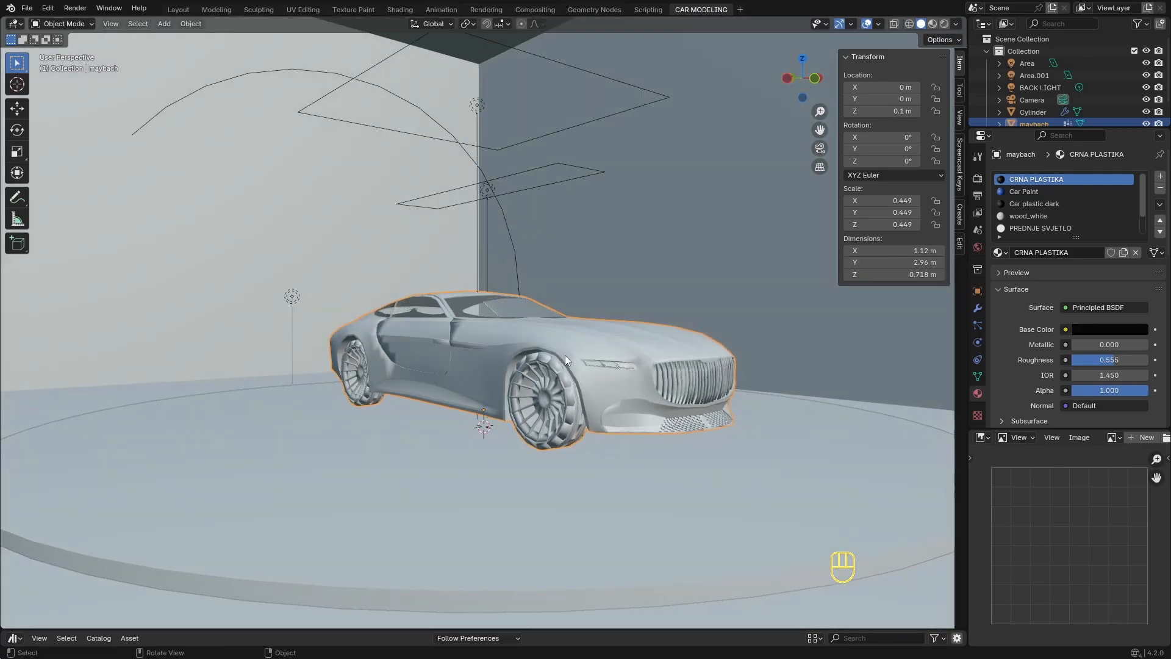
pyautogui.rightClick(586, 369)
pyautogui.click(587, 363)
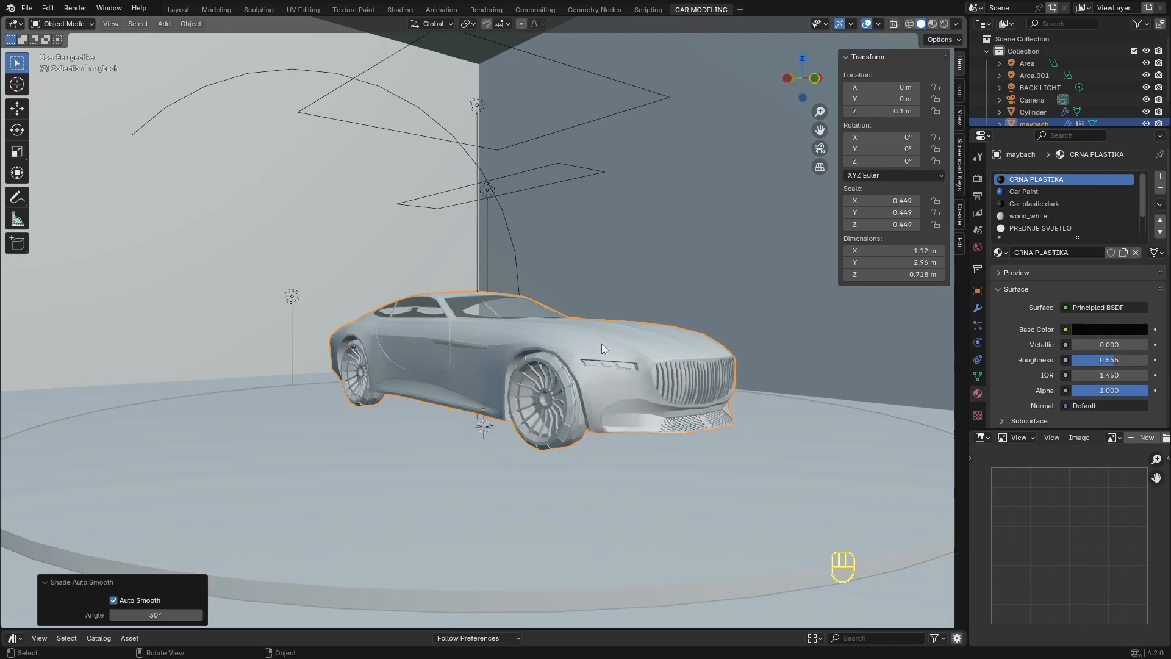
# - Preview the scene in rendered shading and lower the car along Z onto the platform, to about 0.055 m
pyautogui.scroll(-5, 588, 272)
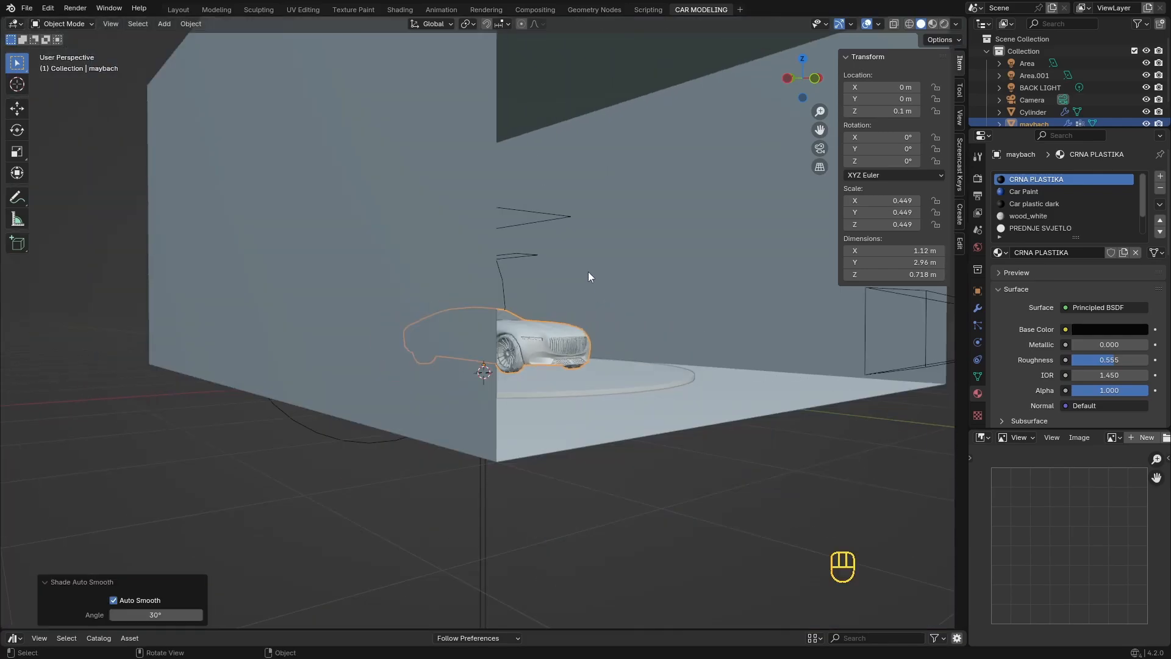
pyautogui.moveTo(588, 272); pyautogui.dragTo(528, 277, button='middle')
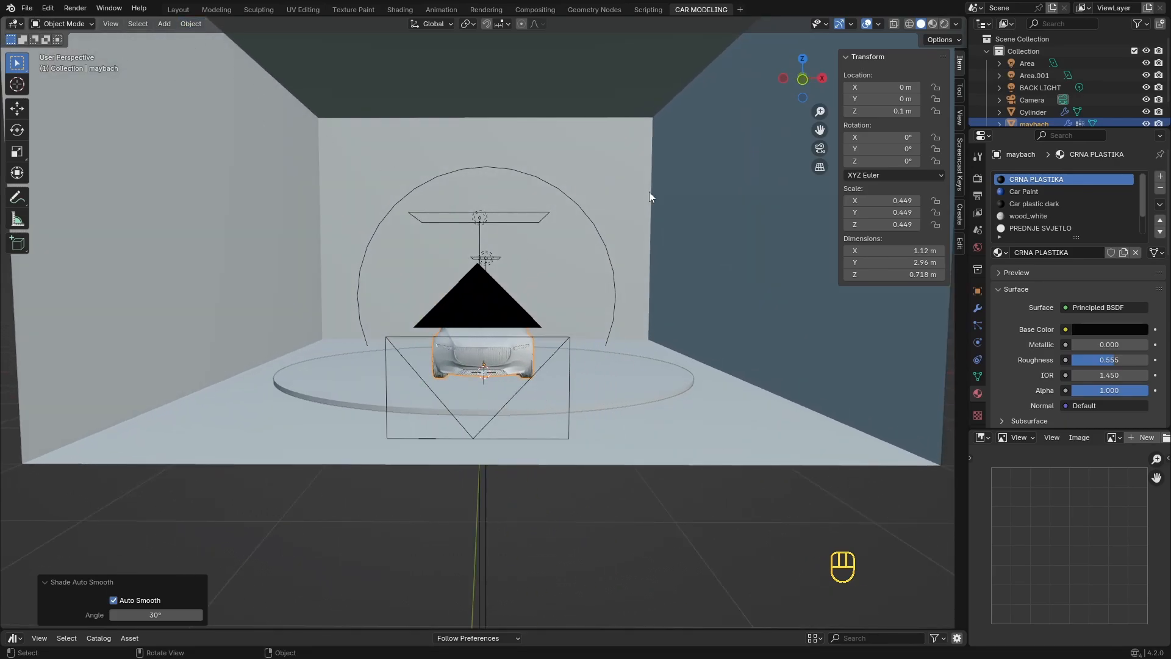
pyautogui.click(943, 24)
pyautogui.scroll(6, 625, 257)
pyautogui.moveTo(572, 266)
pyautogui.mouseDown(button='middle')
pyautogui.moveTo(625, 258)
pyautogui.moveTo(627, 240)
pyautogui.mouseUp(button='middle')
pyautogui.scroll(3, 624, 257)
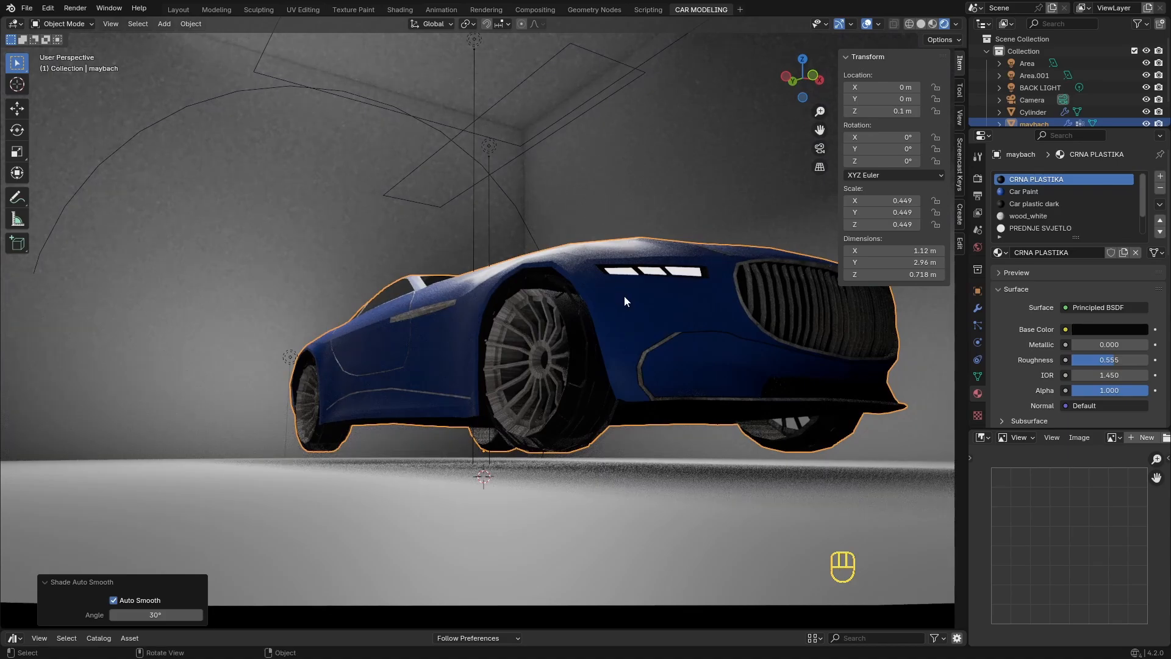
pyautogui.press('g')
pyautogui.press('z')
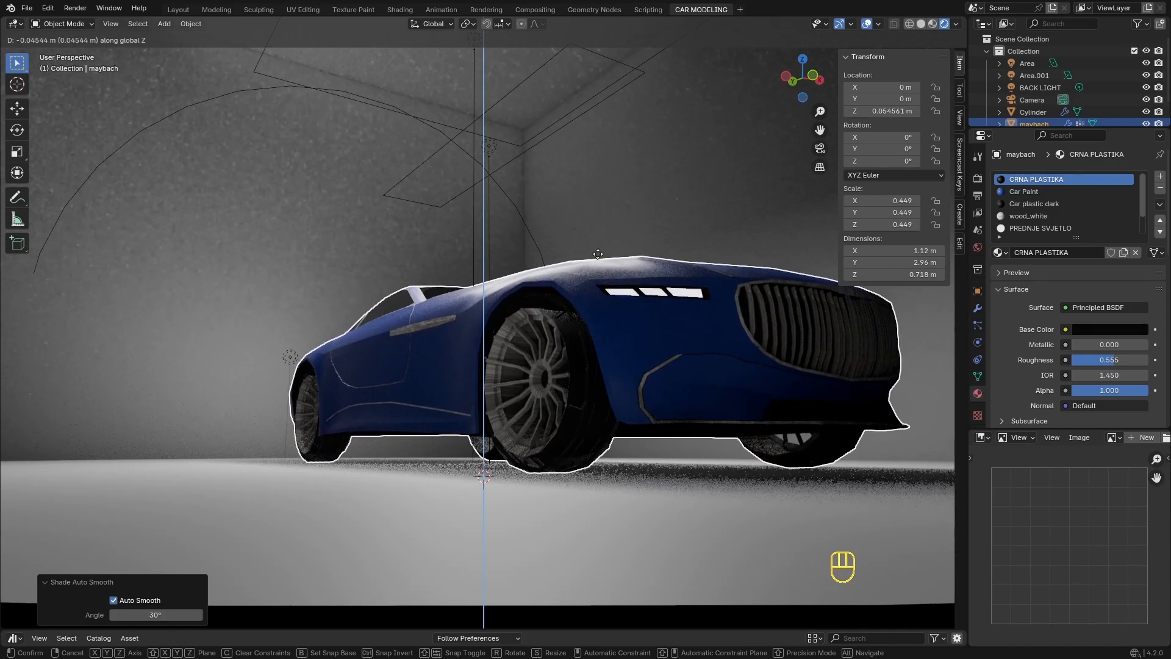
pyautogui.click(598, 255)
# - Switch the viewport to Material Preview shading with the whole studio and platform in view
pyautogui.scroll(-5, 584, 239)
pyautogui.moveTo(584, 239); pyautogui.dragTo(487, 257, button='middle')
pyautogui.moveTo(532, 257)
pyautogui.mouseDown(button='middle')
pyautogui.moveTo(588, 258)
pyautogui.moveTo(534, 268)
pyautogui.moveTo(678, 247)
pyautogui.mouseUp(button='middle')
pyautogui.press('z')
pyautogui.press('2')
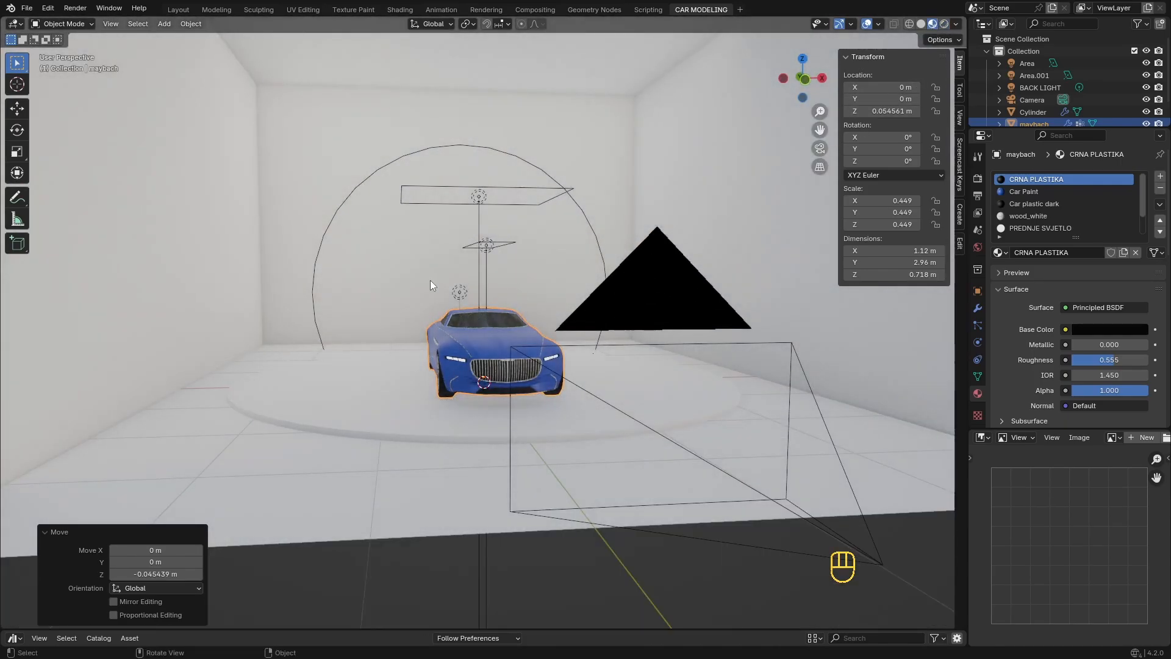
# - Parent the car to the cylinder platform using the Object parent type, with the cylinder as the active object
pyautogui.click(550, 112)
pyautogui.click(484, 330)
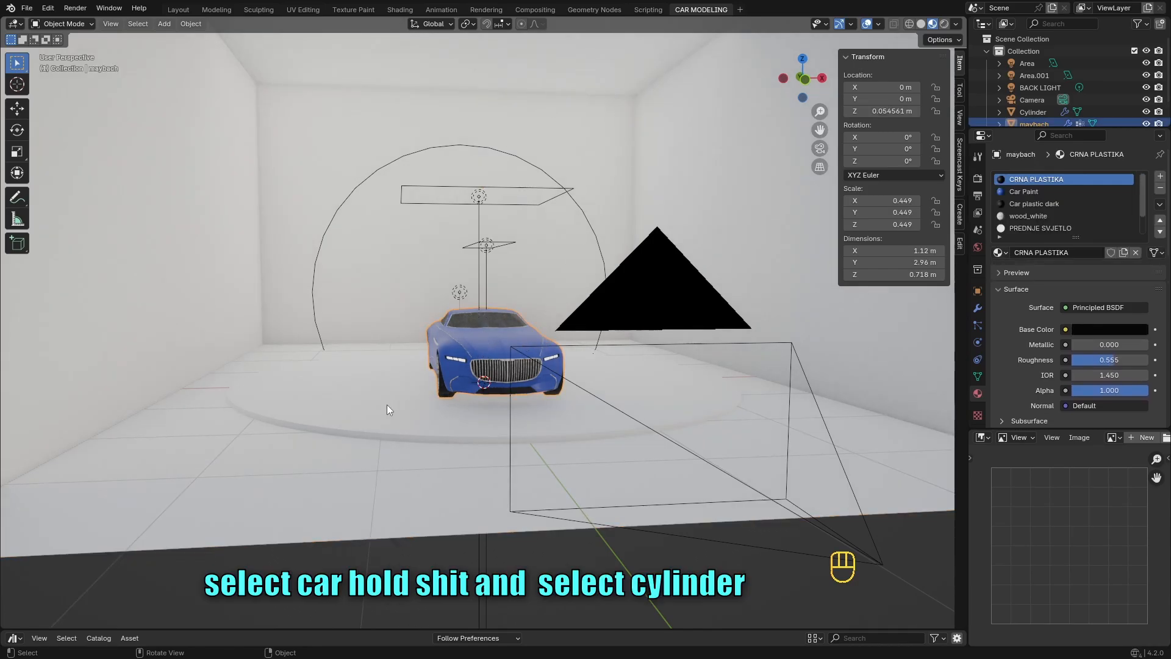
pyautogui.click(598, 205)
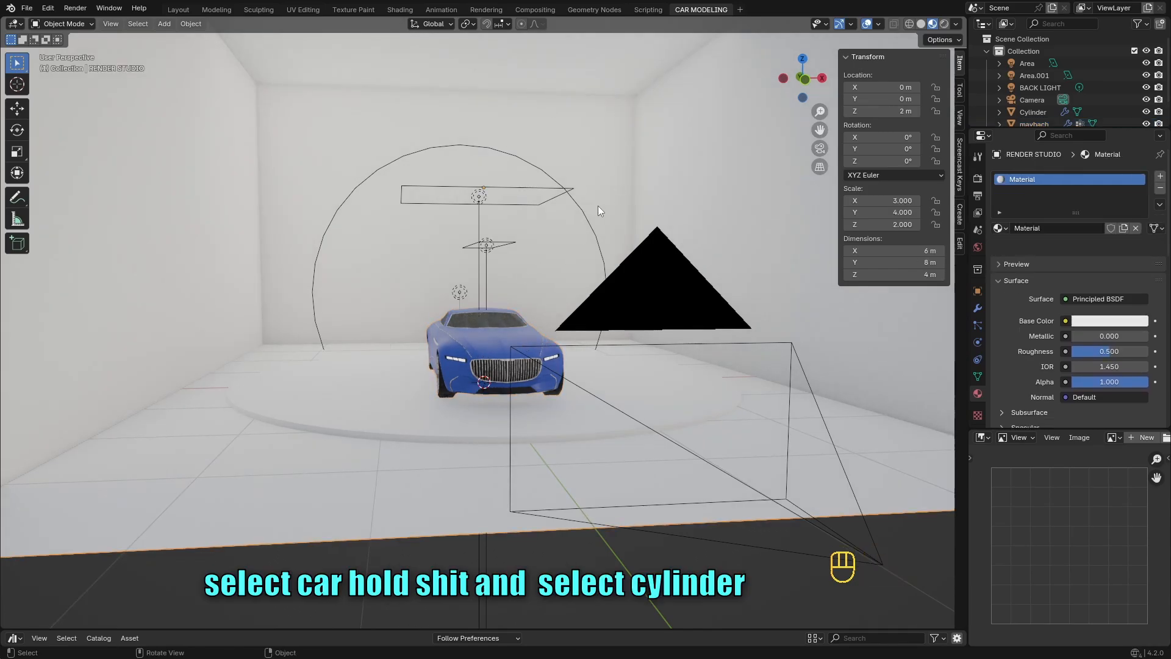
pyautogui.click(509, 335)
pyautogui.press('shift')
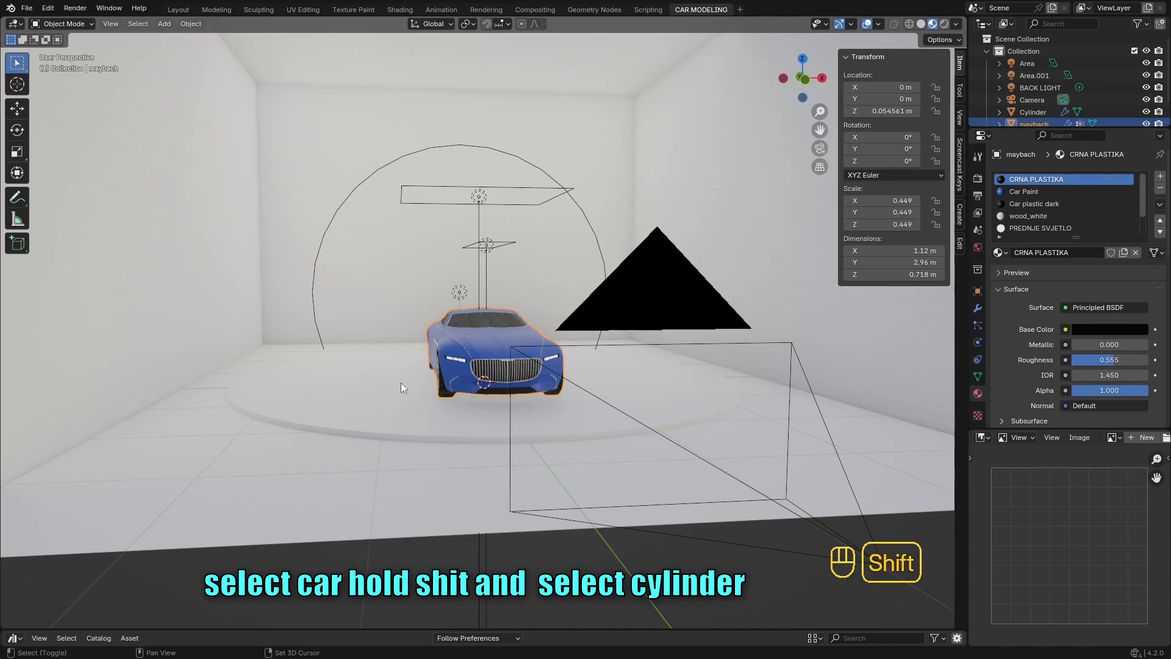
pyautogui.keyDown('shift'); pyautogui.click(334, 390); pyautogui.keyUp('shift')
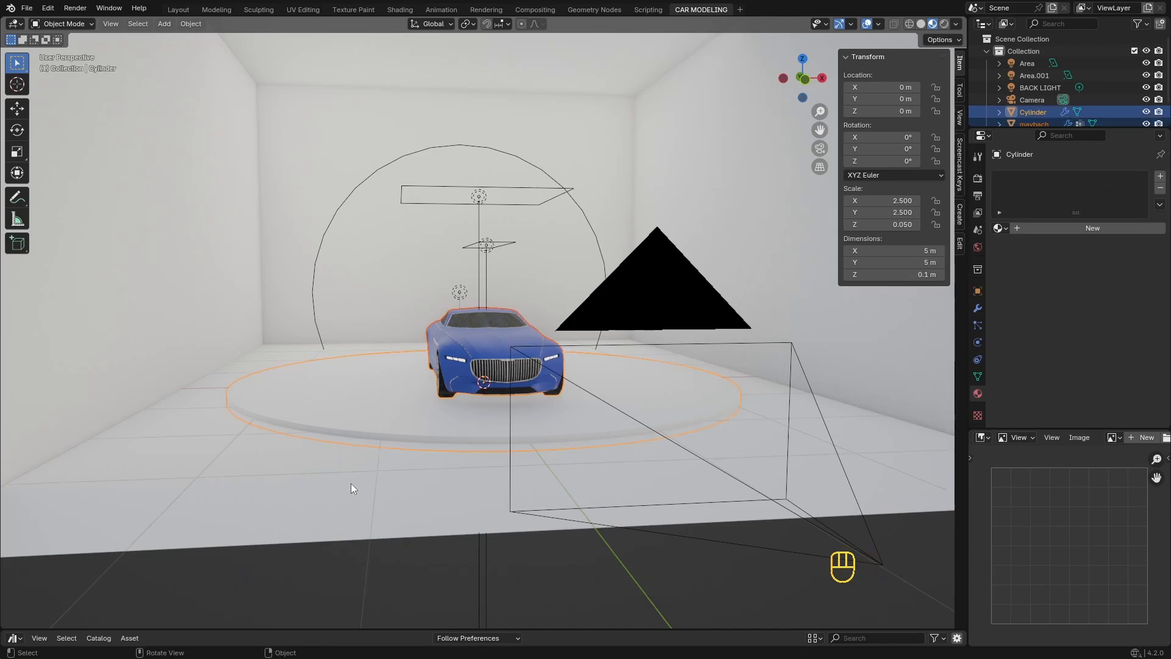
pyautogui.rightClick(349, 390)
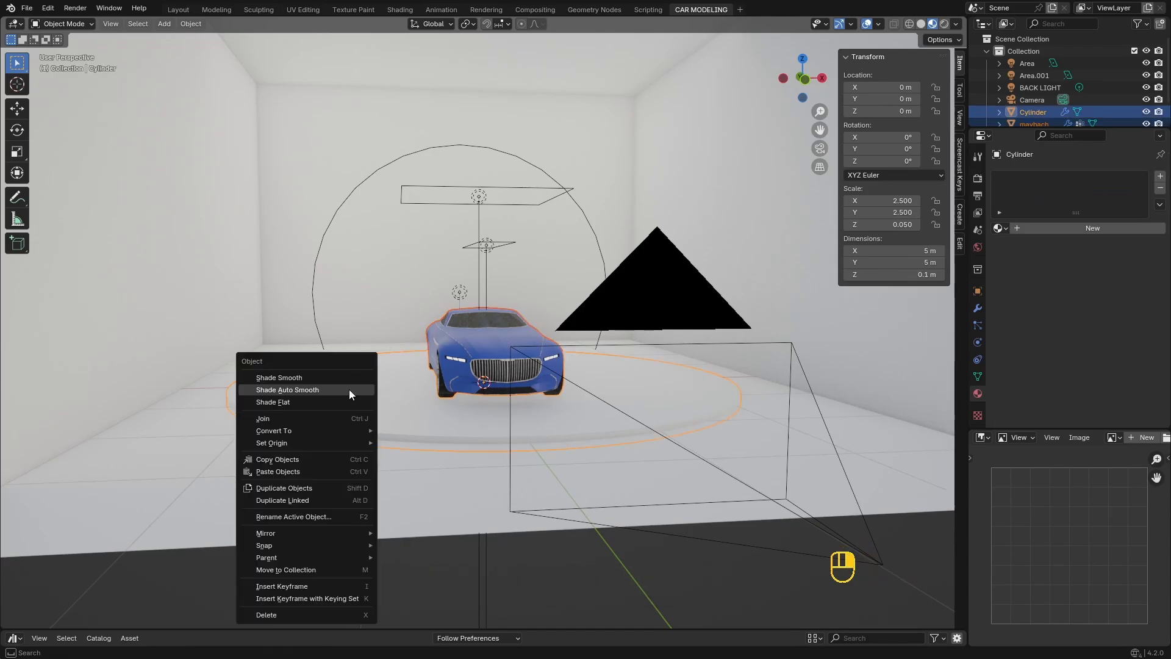
pyautogui.moveTo(333, 556)
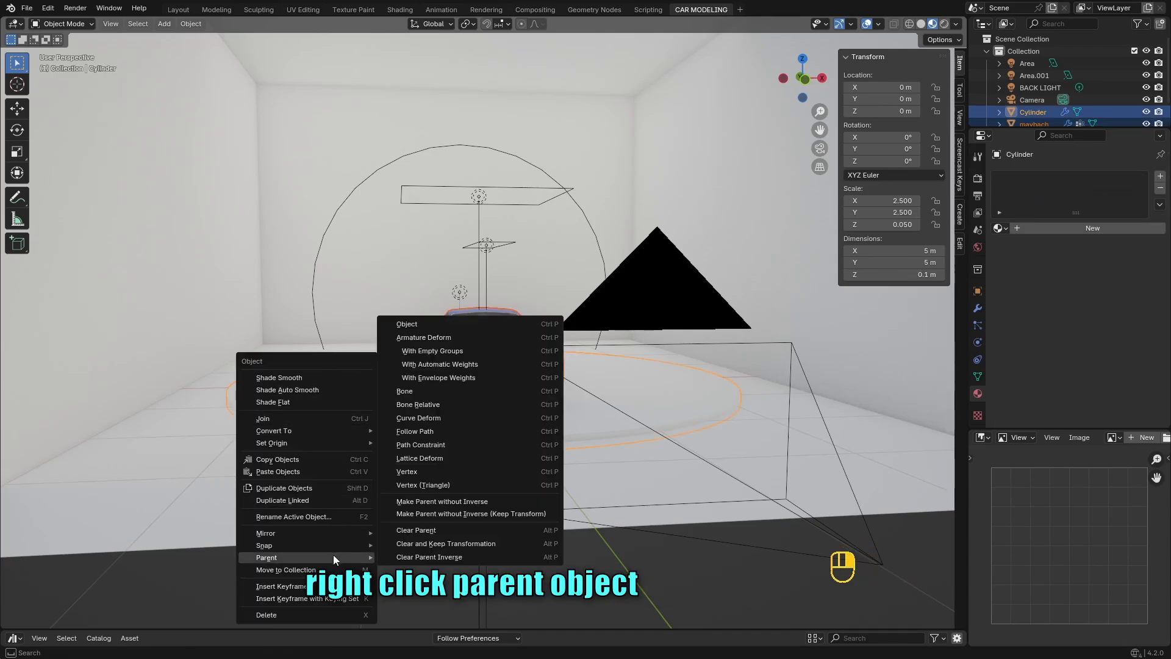
pyautogui.click(430, 325)
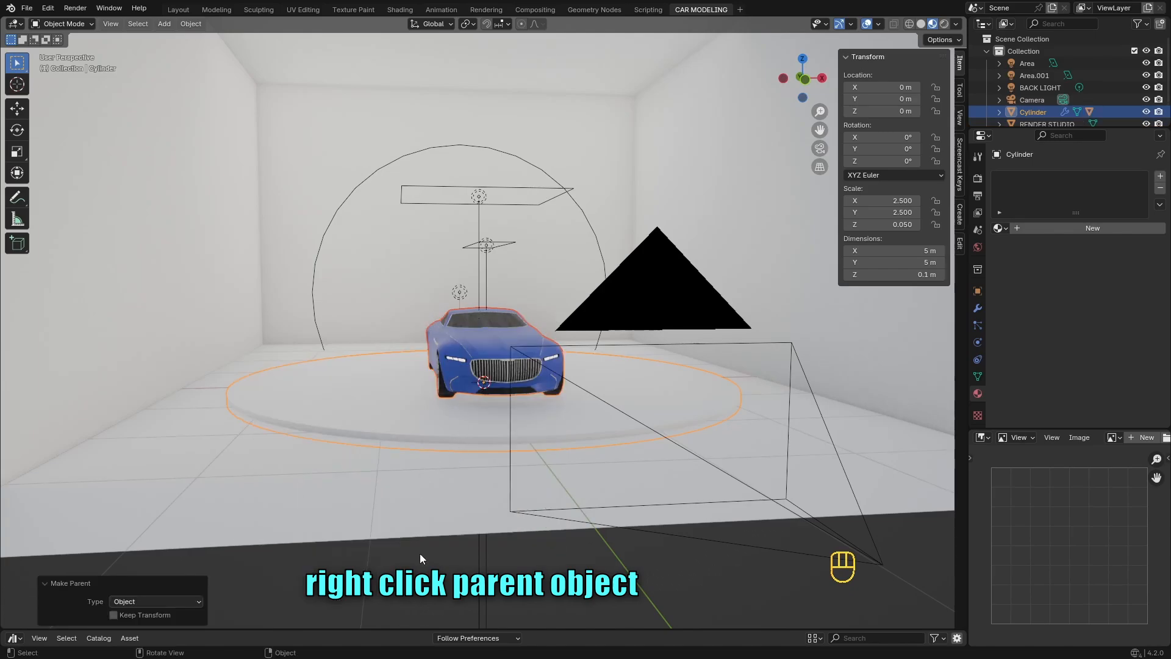
# - Enlarge the asset browser area below the viewport and change it to a Timeline editor
pyautogui.moveTo(425, 627); pyautogui.dragTo(436, 484)
pyautogui.click(15, 497)
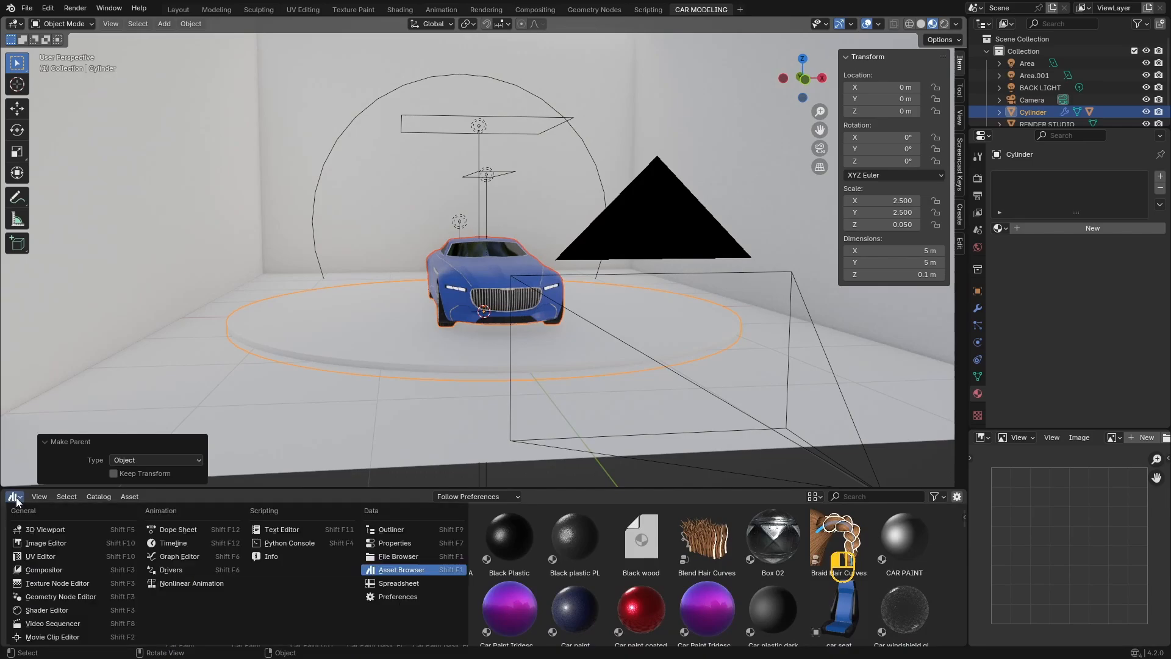
pyautogui.click(15, 497)
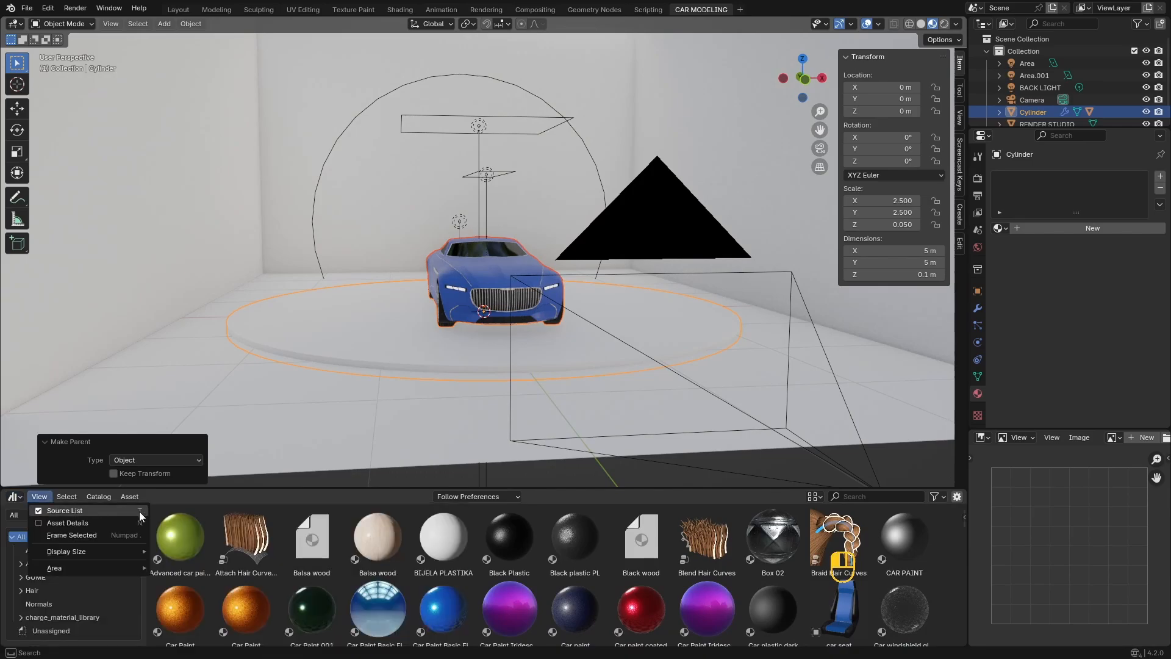
pyautogui.click(14, 497)
pyautogui.click(174, 543)
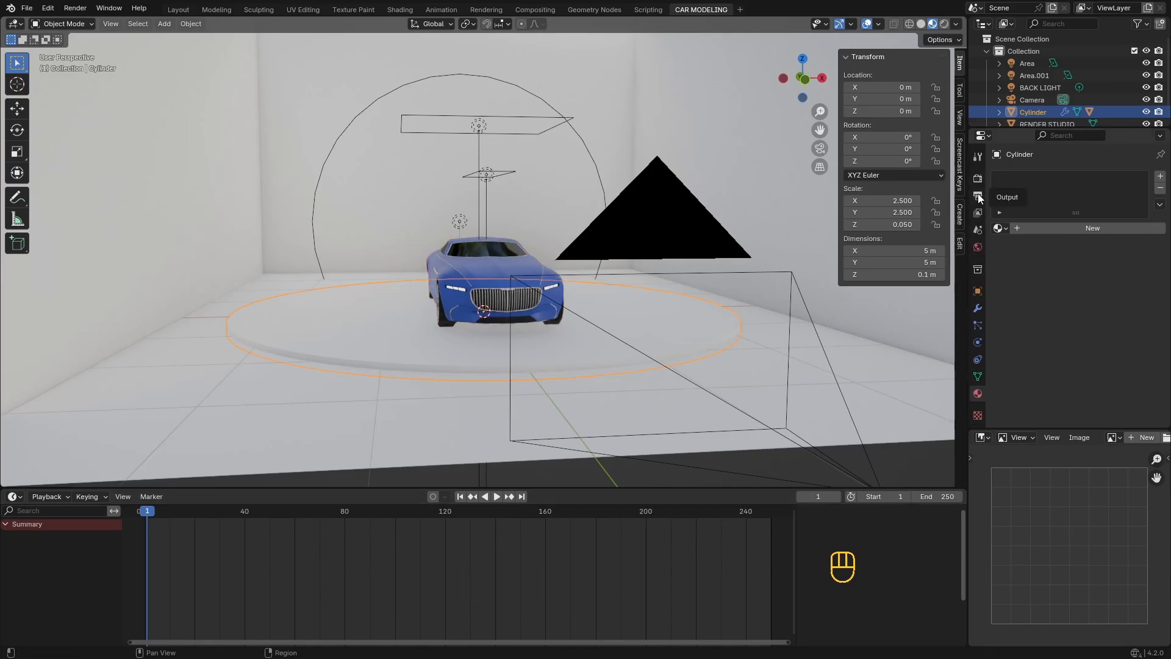
# - Set the output frame rate to 60 fps and the end frame to 500
pyautogui.click(977, 180)
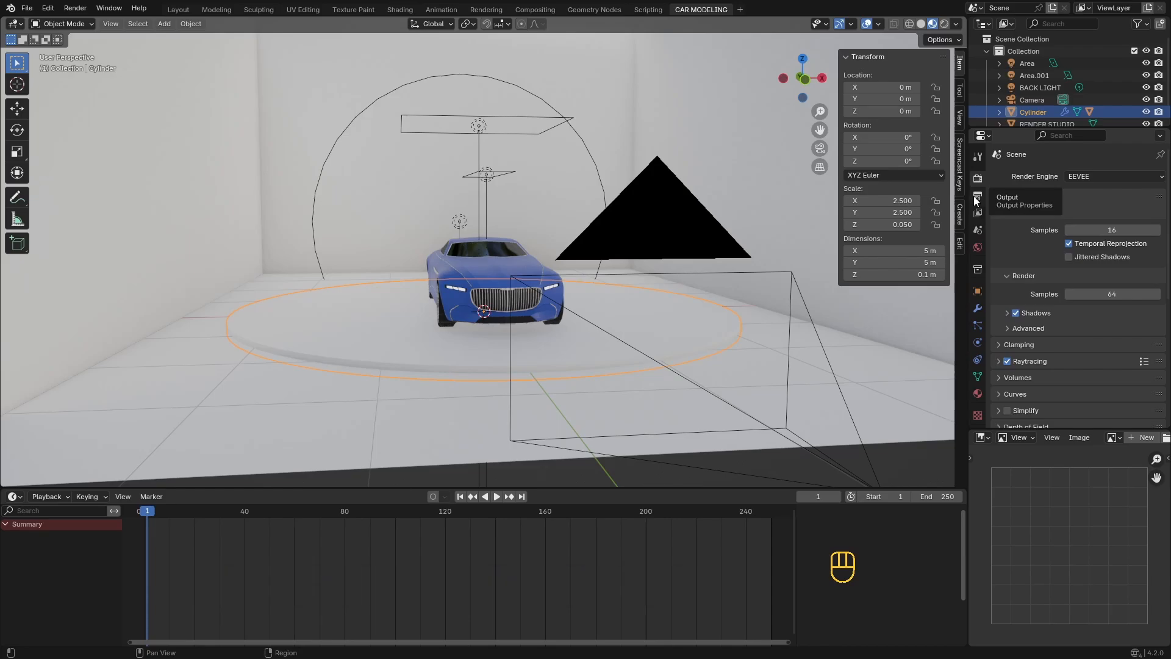
pyautogui.click(975, 198)
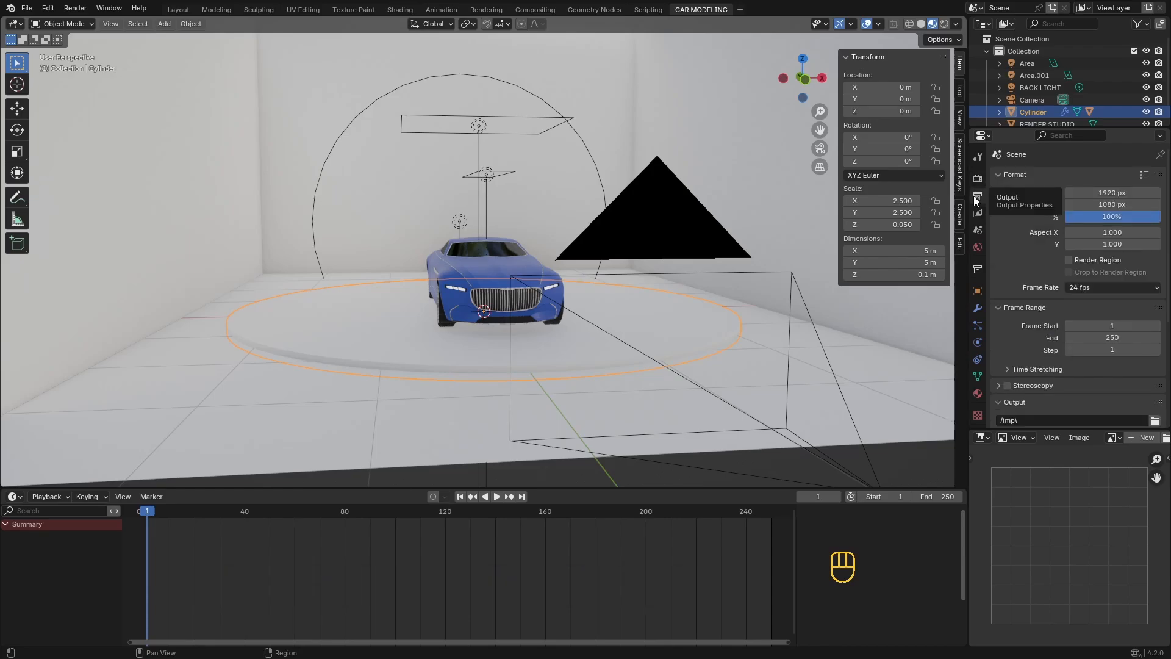
pyautogui.click(1103, 287)
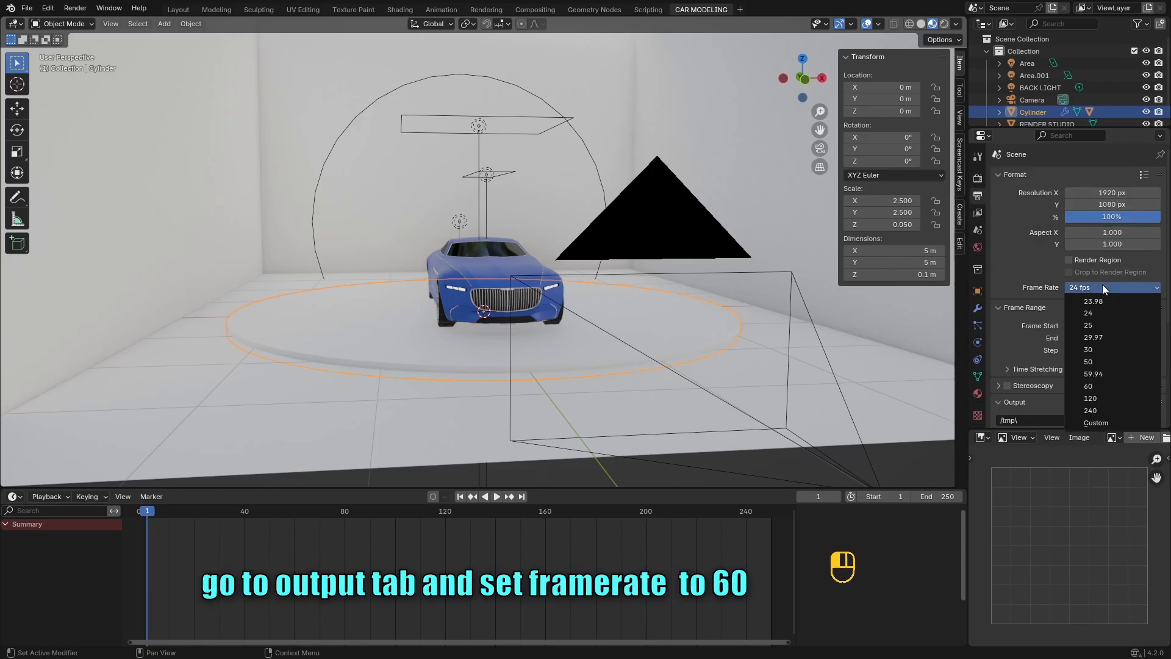
pyautogui.click(1108, 384)
pyautogui.click(1127, 337)
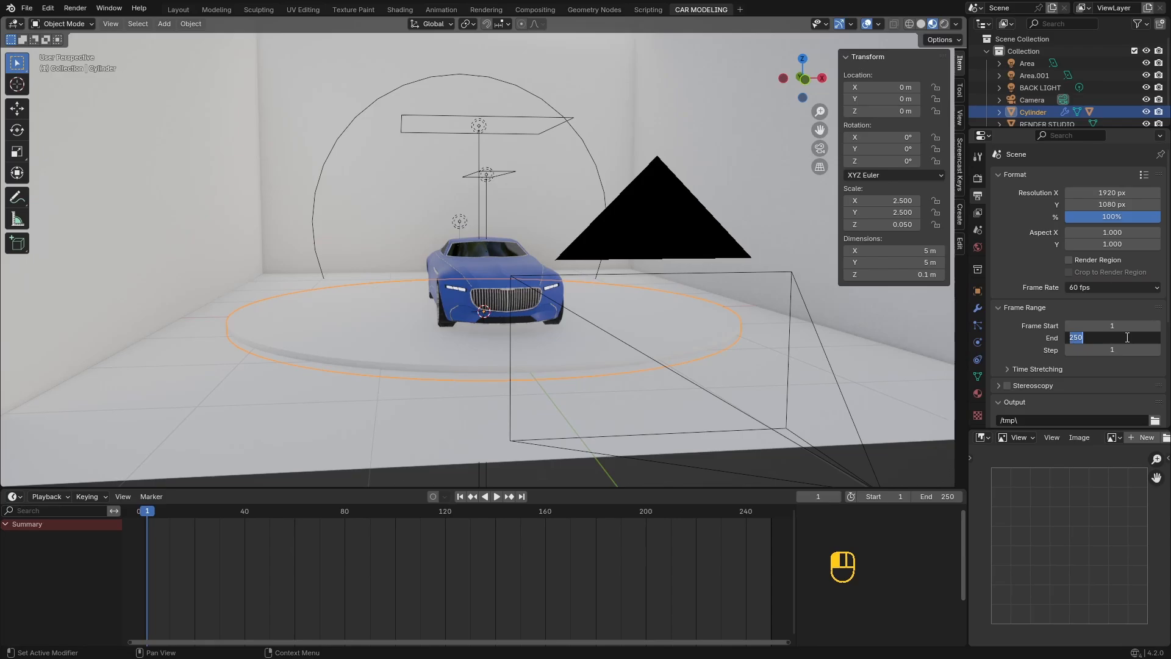
pyautogui.write('500')
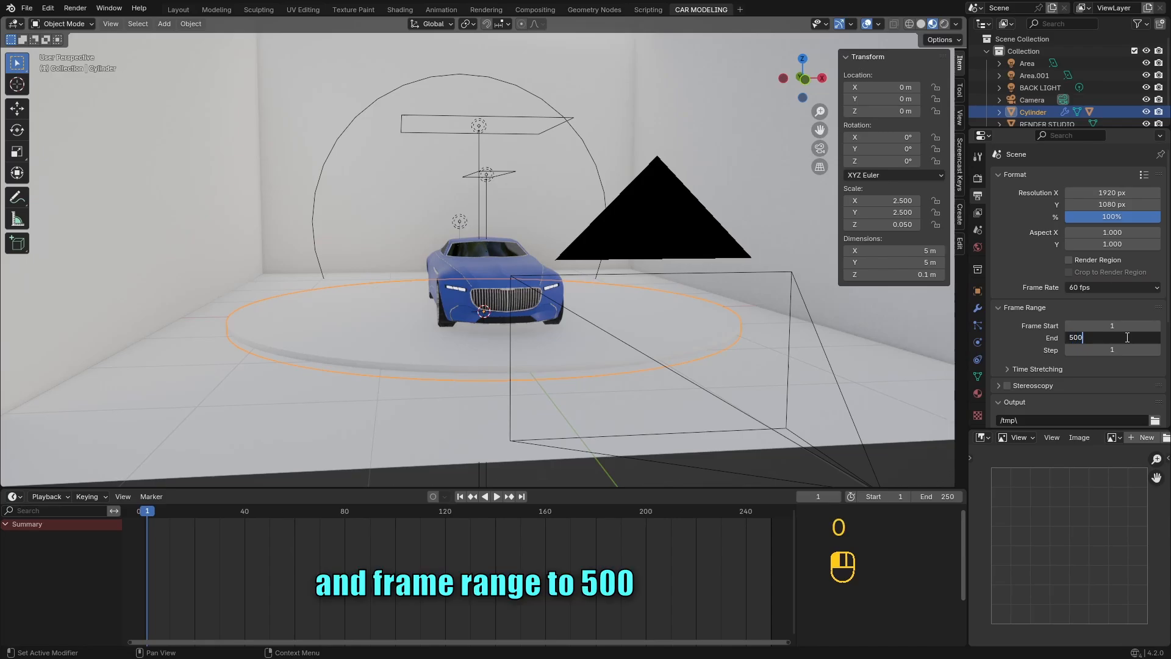
pyautogui.press('Return')
# - Fit the full frame range in the timeline and insert a keyframe for the cylinder at frame 1
pyautogui.scroll(-2, 570, 538)
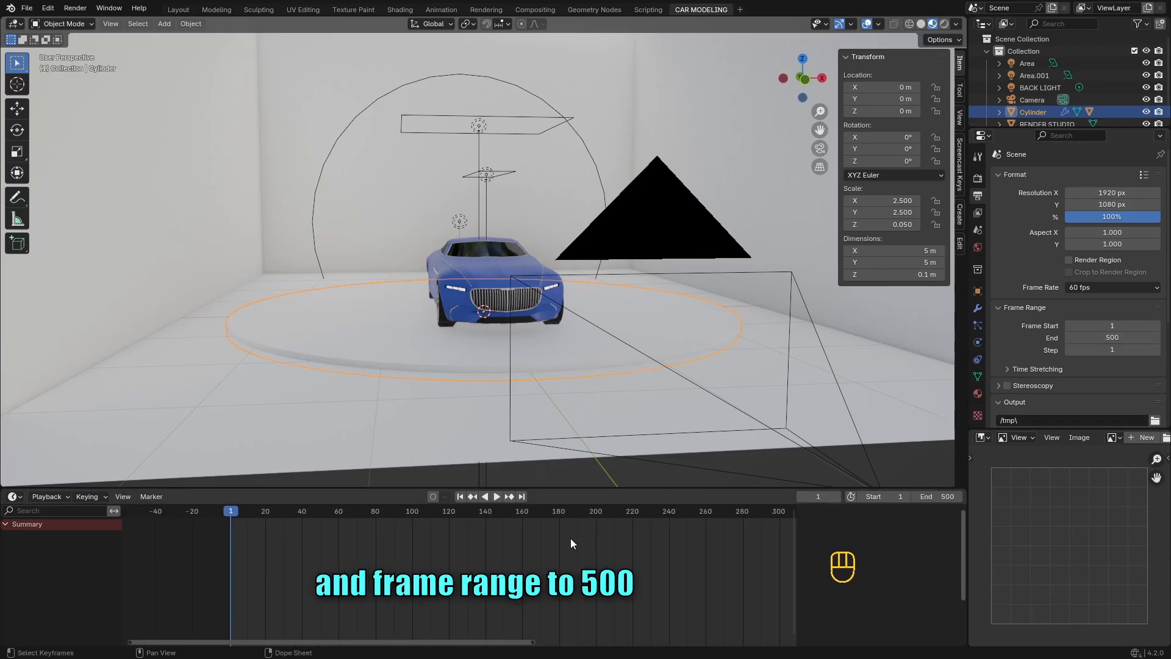
pyautogui.scroll(-2, 569, 538)
pyautogui.moveTo(507, 642)
pyautogui.mouseDown()
pyautogui.moveTo(671, 646)
pyautogui.moveTo(635, 656)
pyautogui.mouseUp()
pyautogui.press('Home')
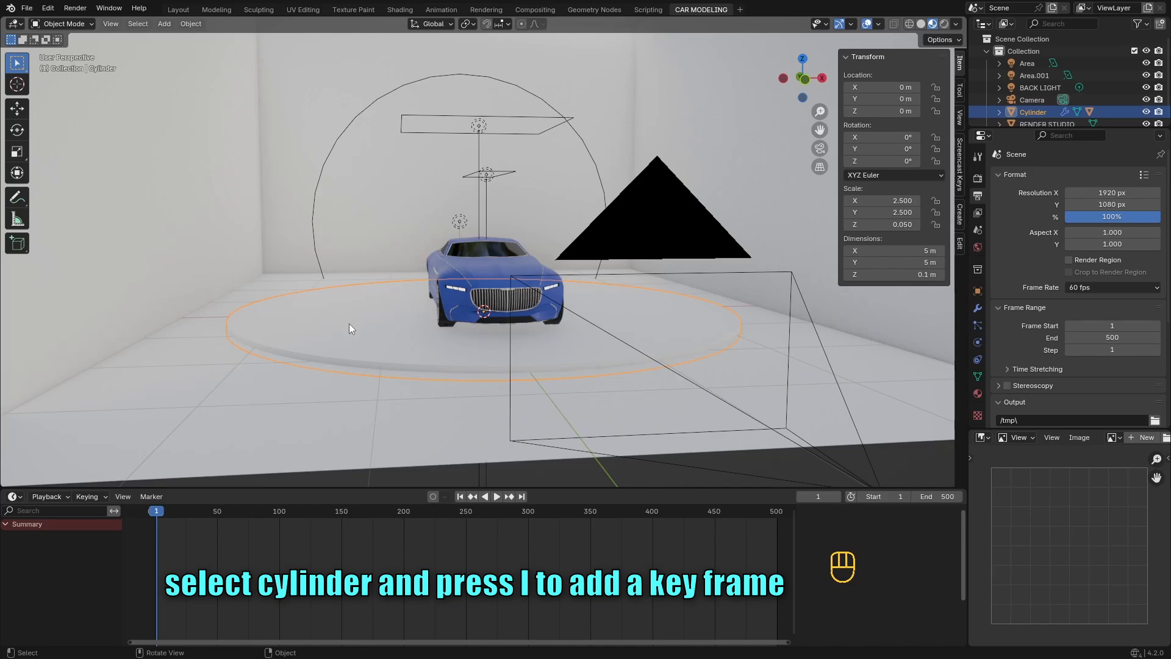
pyautogui.press('i')
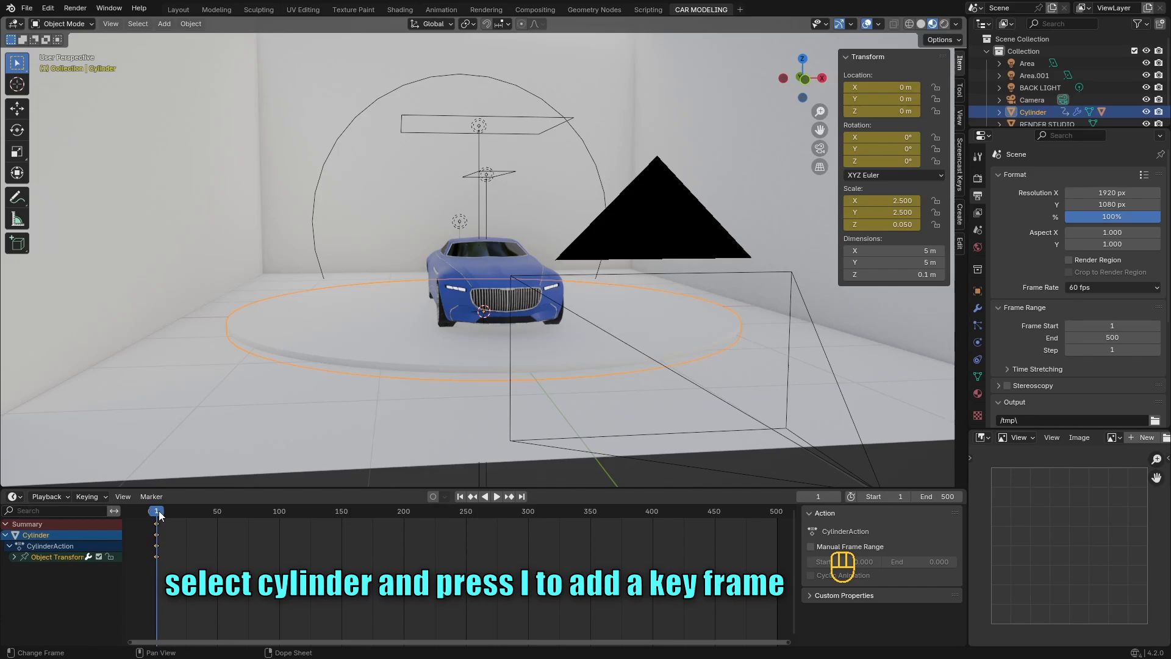
# - Keyframe the cylinder at frame 500 with its Z rotation set to -360°
pyautogui.moveTo(160, 516); pyautogui.dragTo(777, 549)
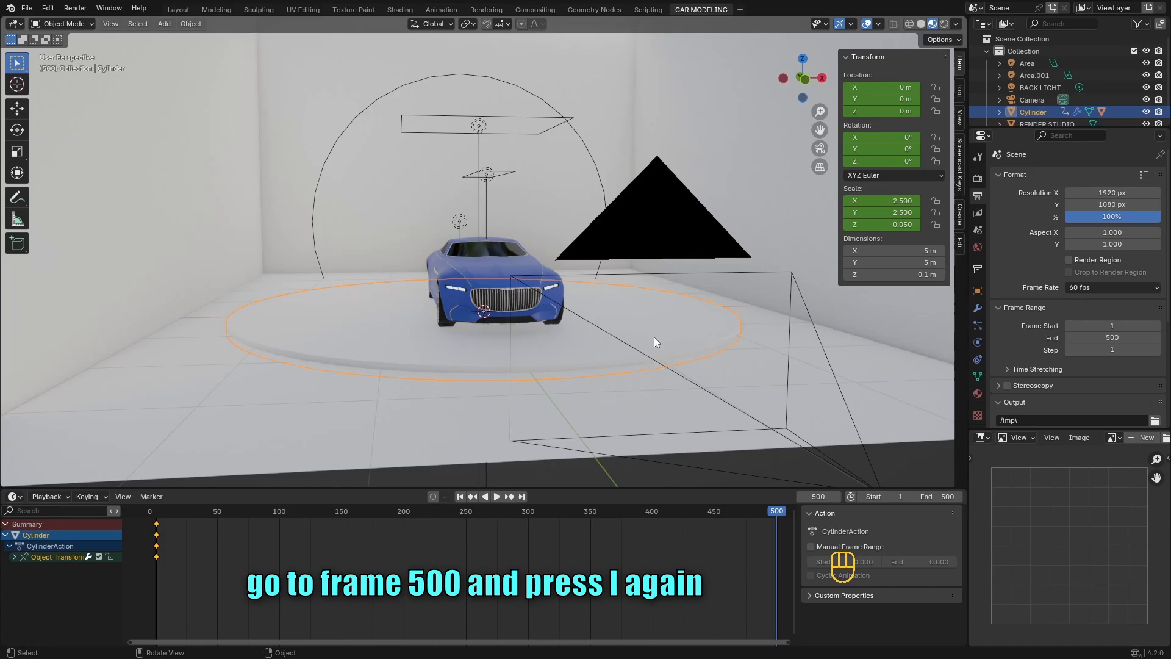
pyautogui.press('i')
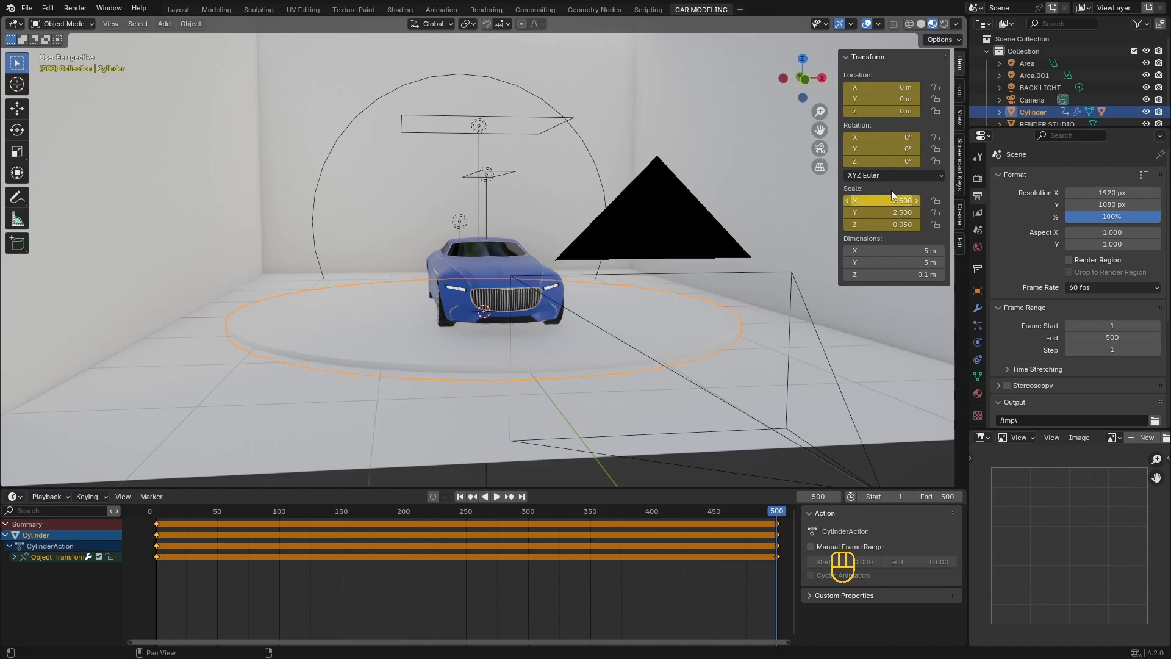
pyautogui.click(883, 164)
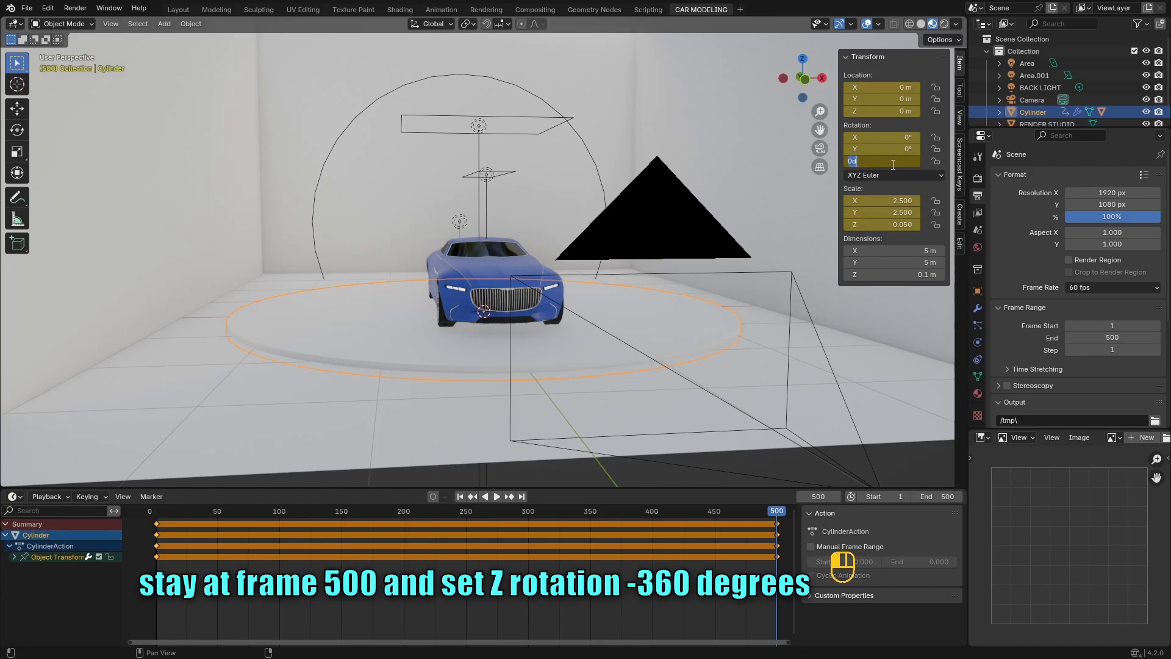
pyautogui.write('-360')
pyautogui.press('Return')
pyautogui.press('i')
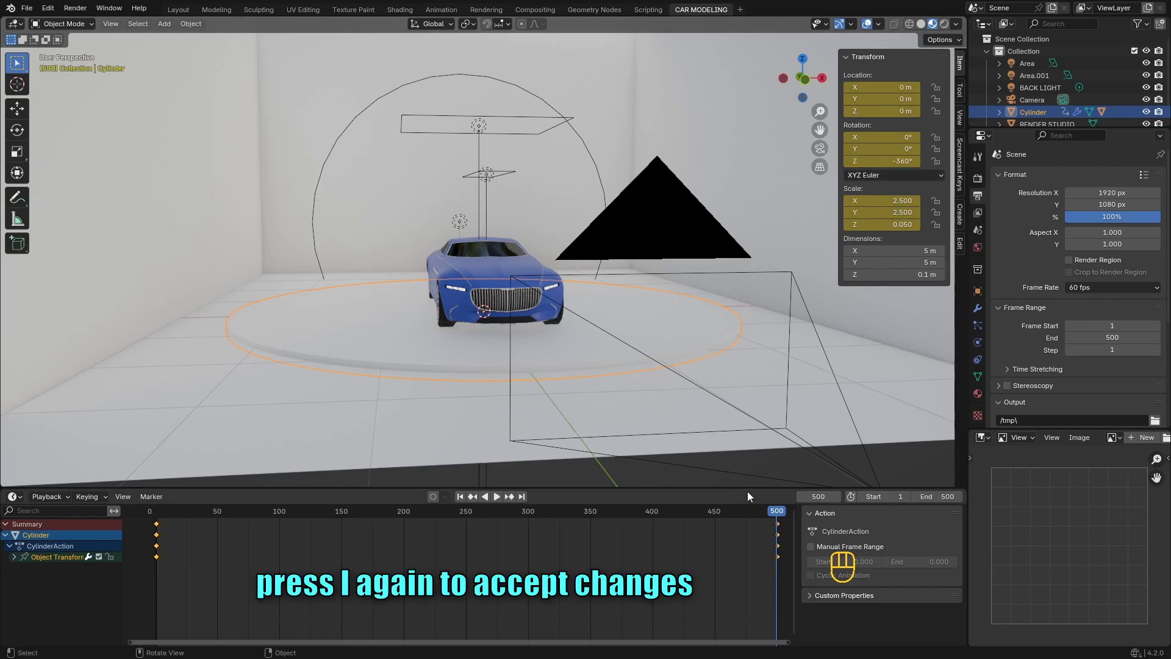
# - Return to the start of the timeline and play back the platform's rotation in the perspective view
pyautogui.press('space')
pyautogui.click(767, 515)
pyautogui.moveTo(768, 516); pyautogui.dragTo(155, 490)
pyautogui.press('space')
pyautogui.press('space')
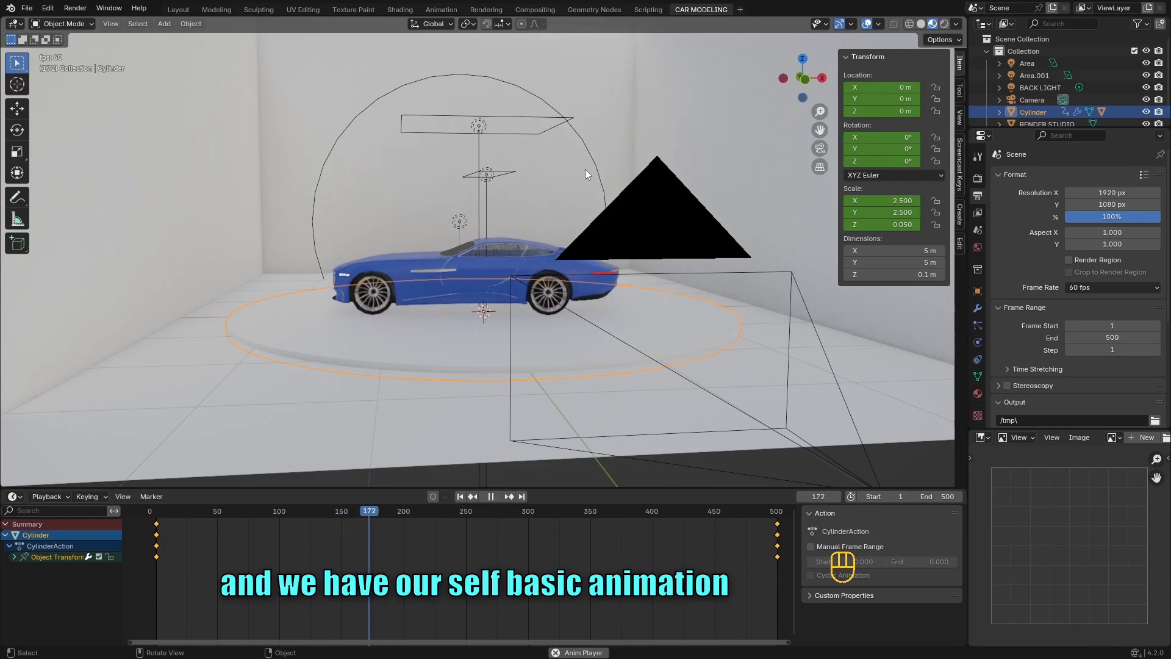
pyautogui.press('space')
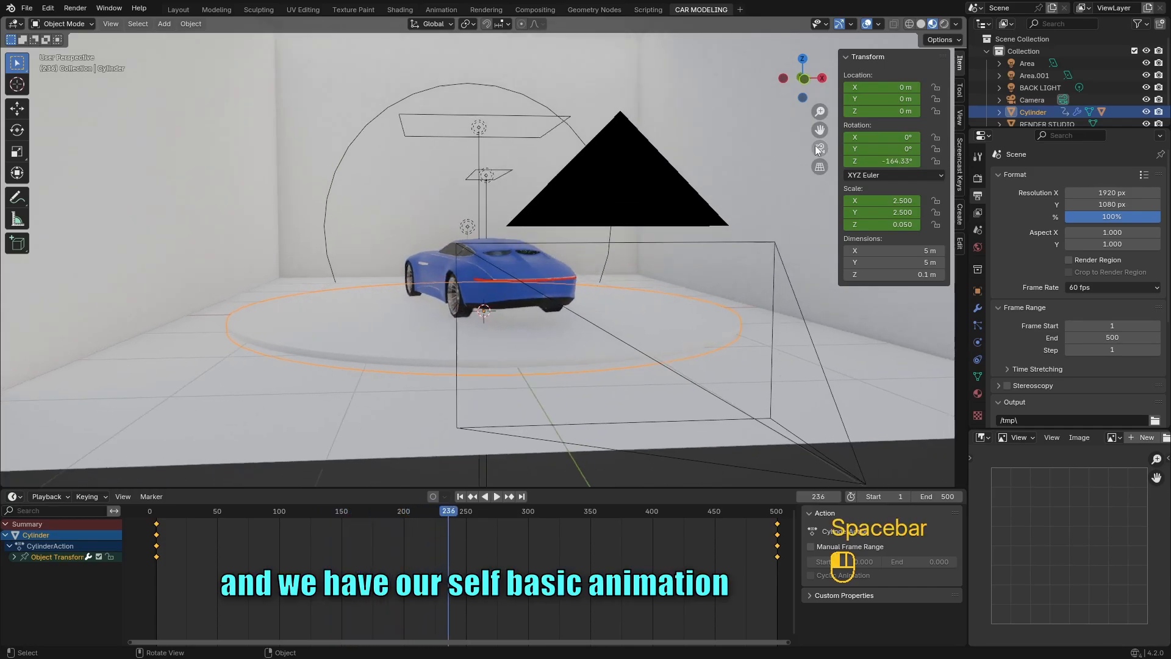
# - Switch to the camera view and play the rotation animation through it
pyautogui.click(819, 148)
pyautogui.press('space')
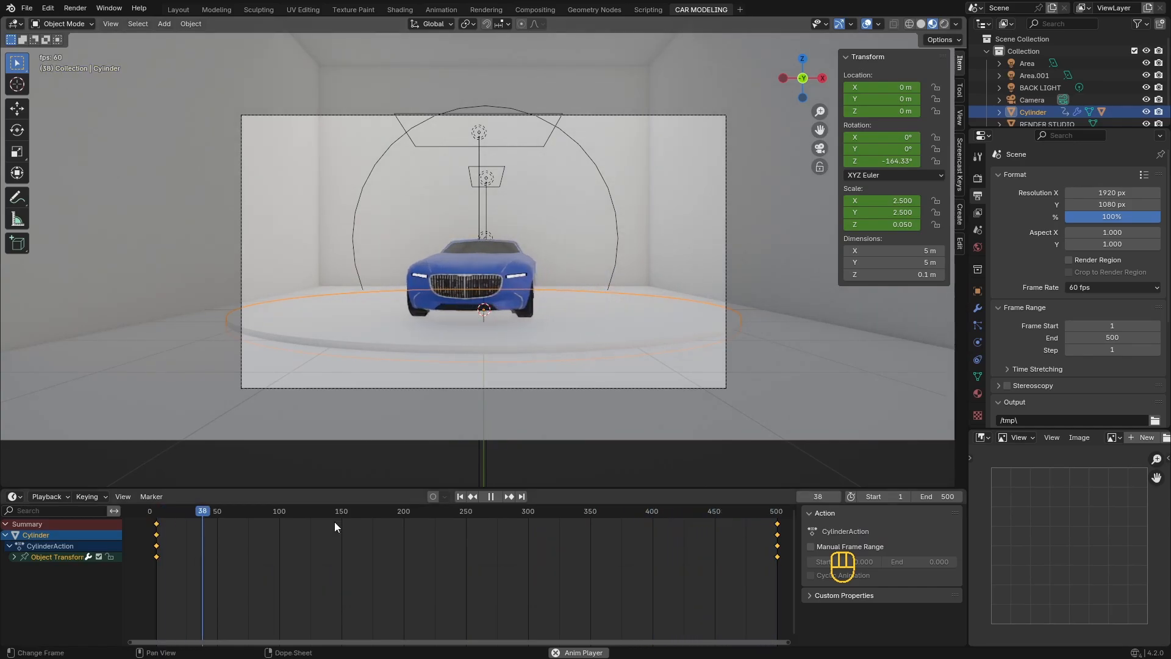
pyautogui.press('space')
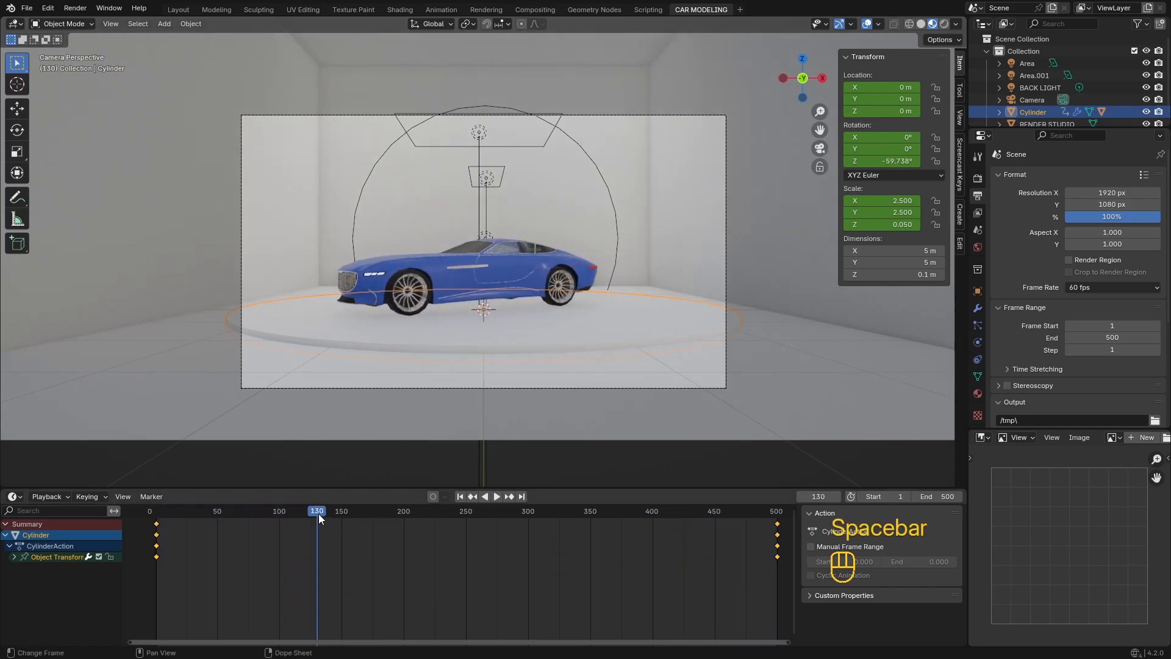
# - Go to frame 97, switch the viewport to rendered shading, and make a test render of that frame
pyautogui.moveTo(318, 514); pyautogui.dragTo(275, 517)
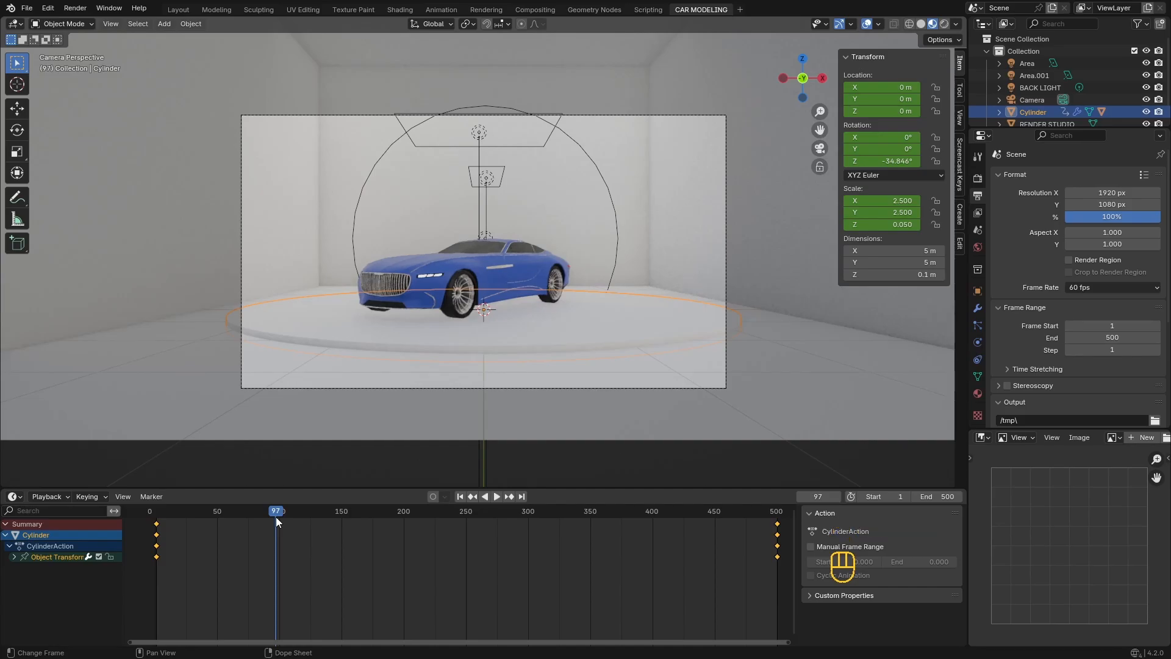
pyautogui.click(944, 23)
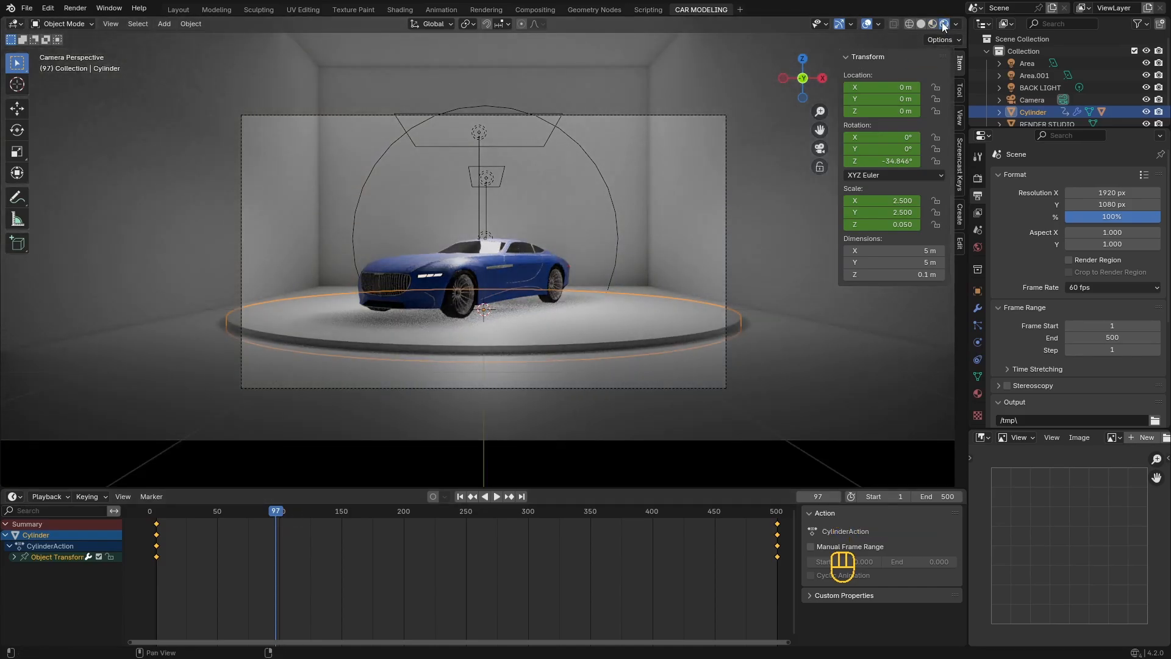
pyautogui.click(75, 9)
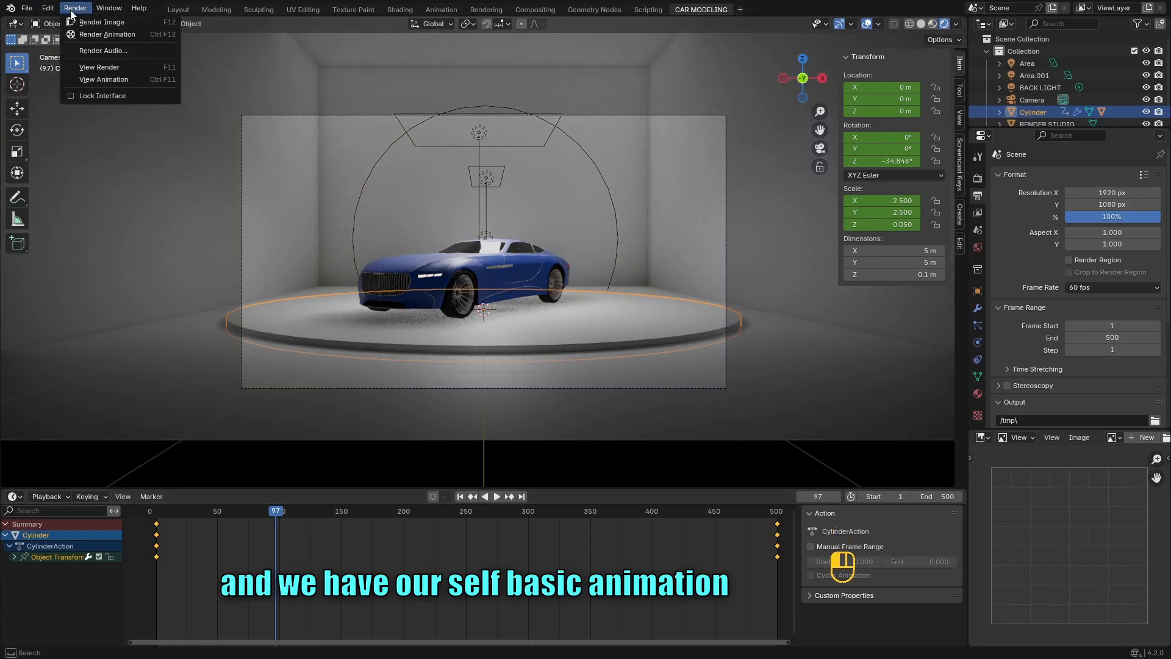
pyautogui.click(91, 31)
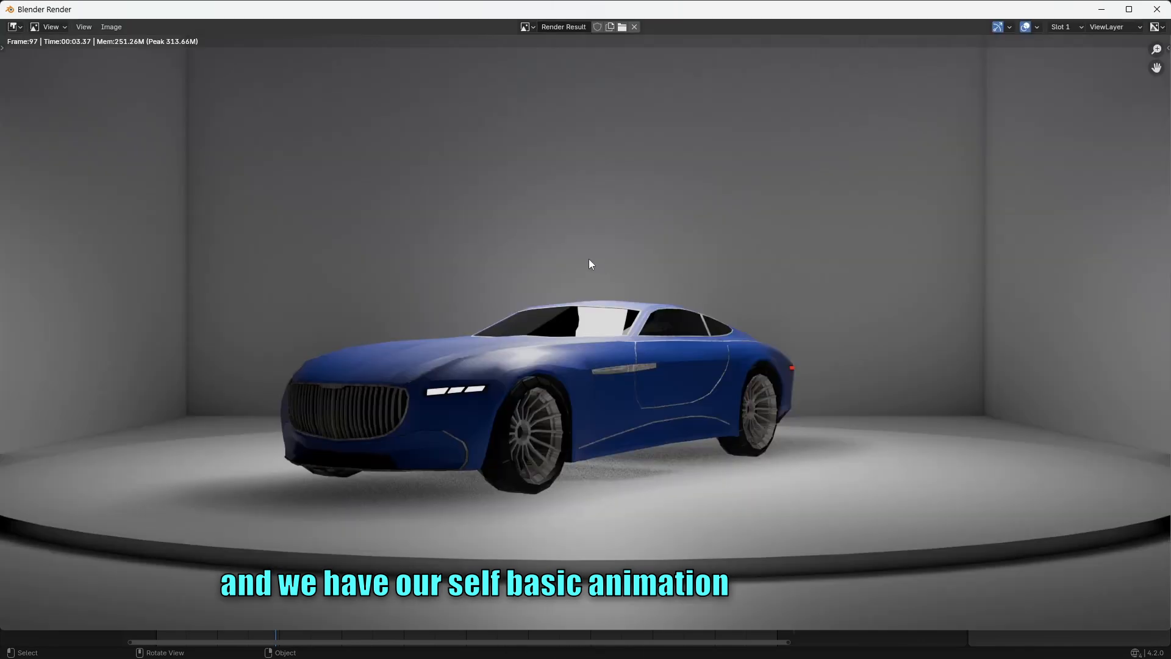
pyautogui.press('Escape')
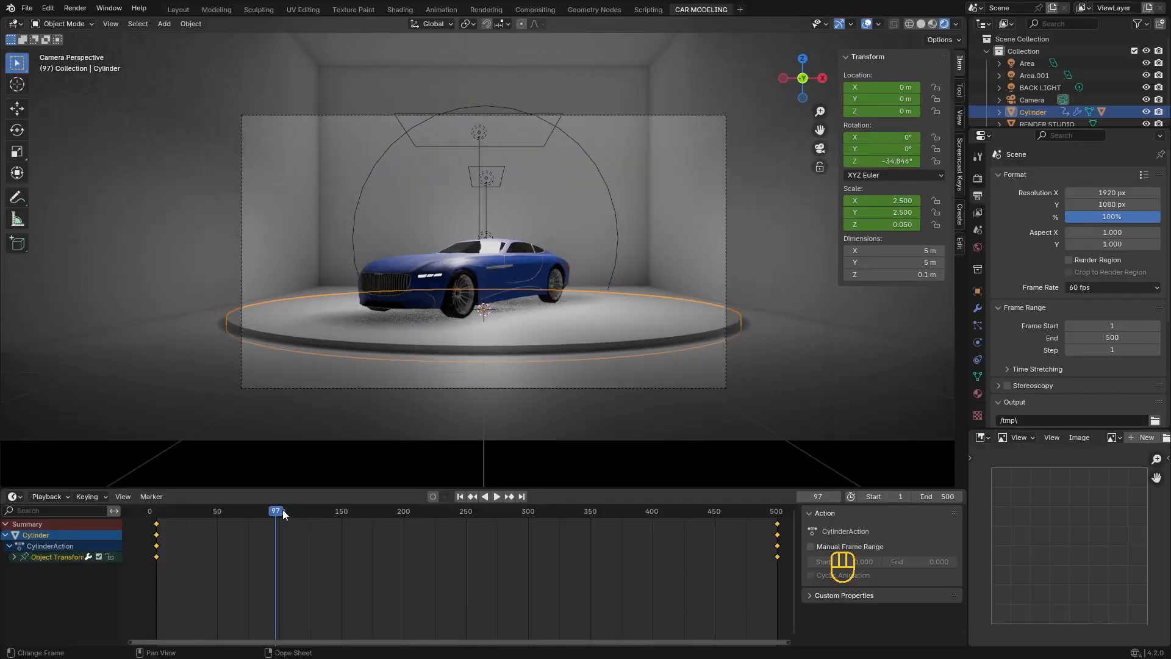
# - Move to frame 166, render it as a still image, inspect the whole result and close the render window
pyautogui.moveTo(283, 509); pyautogui.dragTo(361, 514)
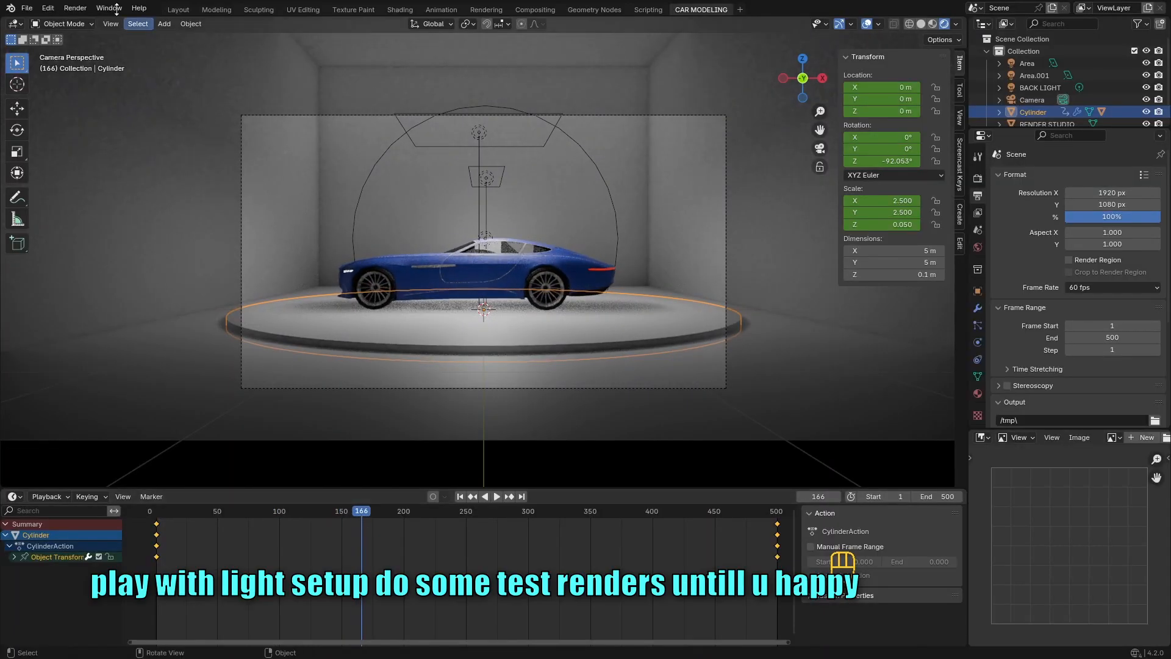
pyautogui.click(75, 8)
pyautogui.click(87, 22)
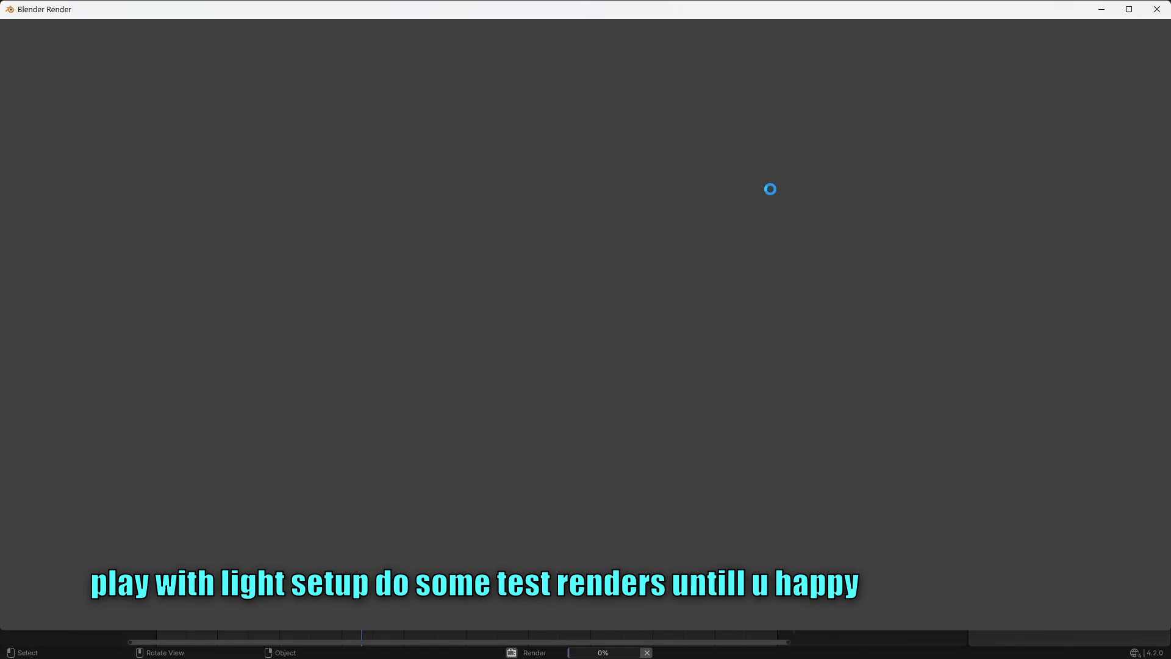
pyautogui.scroll(-2, 745, 181)
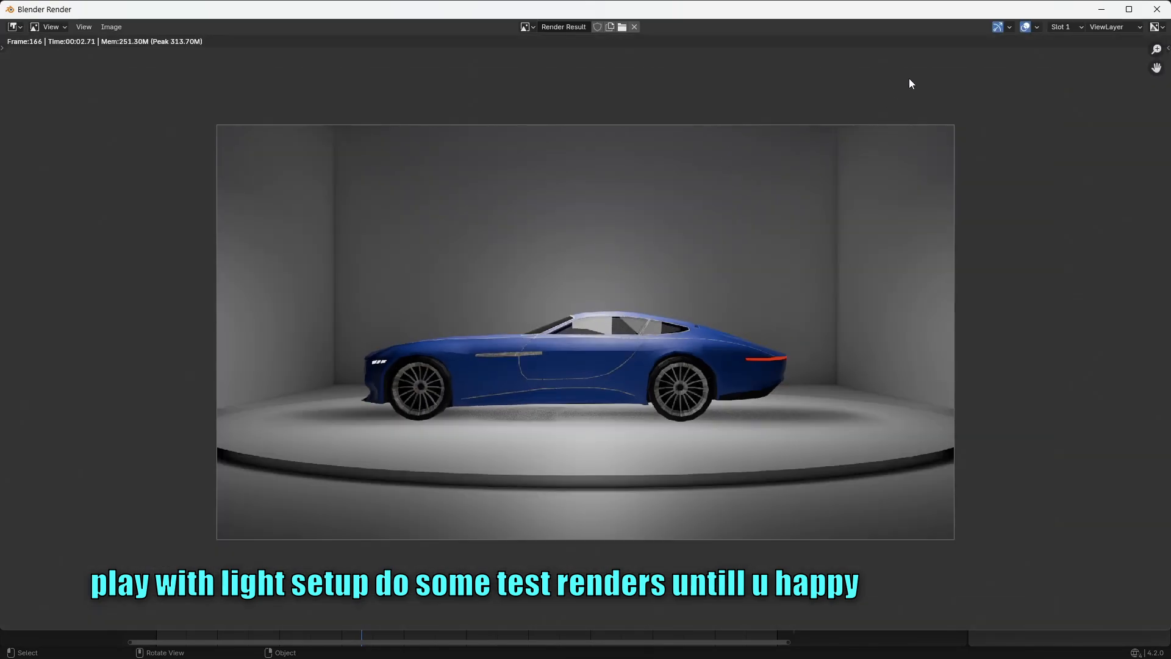
pyautogui.click(1166, 8)
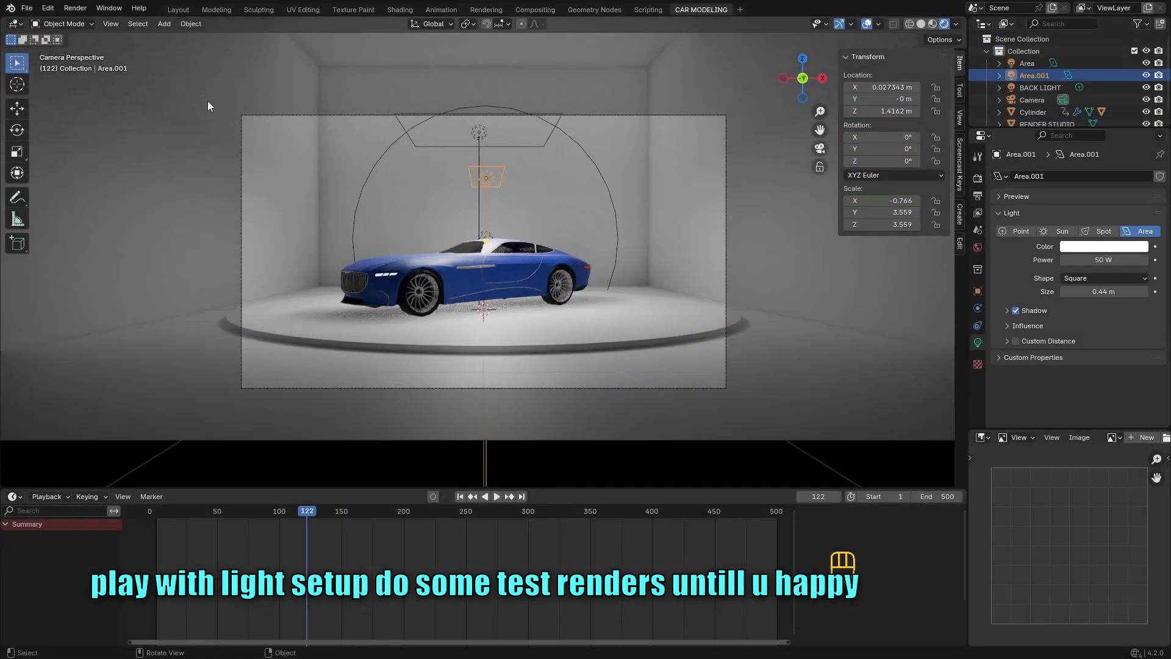
# - Render frame 122 as a still image, inspect the whole result and close the render window
pyautogui.click(79, 11)
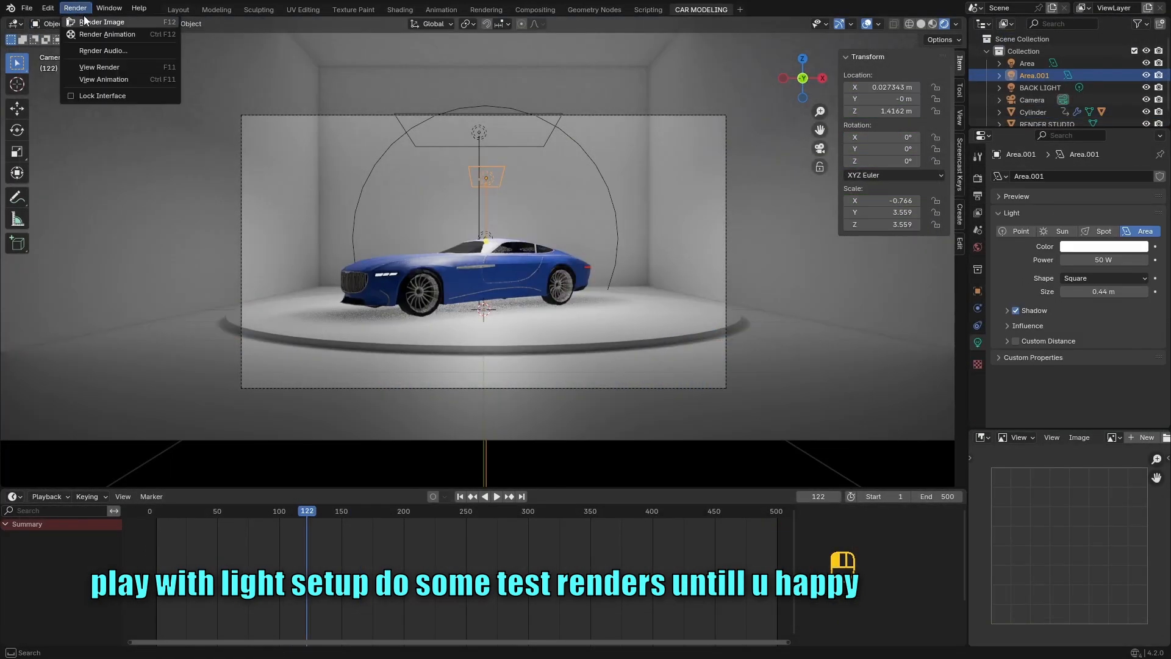
pyautogui.click(85, 21)
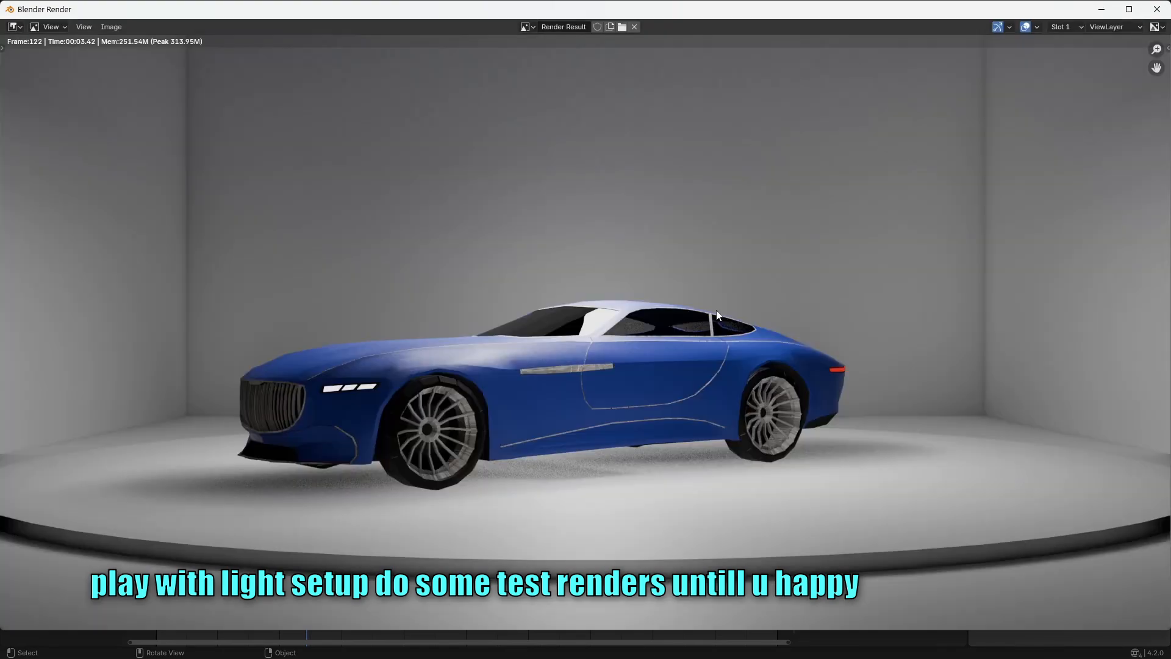
pyautogui.scroll(-2, 642, 237)
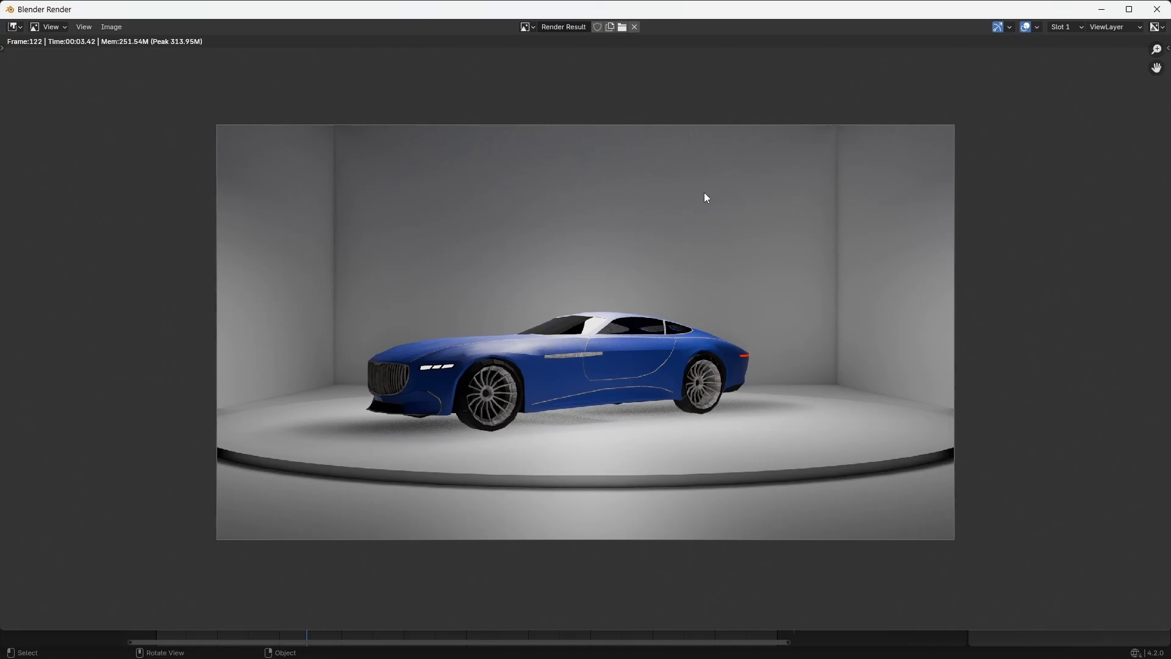
pyautogui.click(1157, 10)
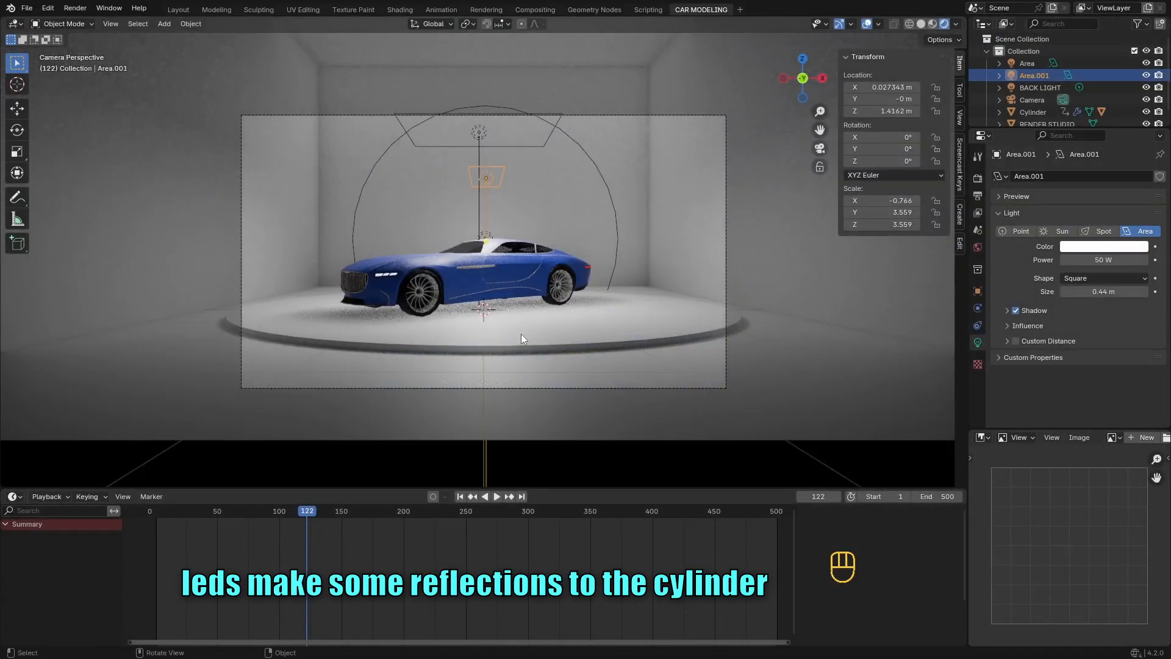
# - Add a new material to the cylinder platform and reduce its roughness for a more reflective surface
pyautogui.click(540, 333)
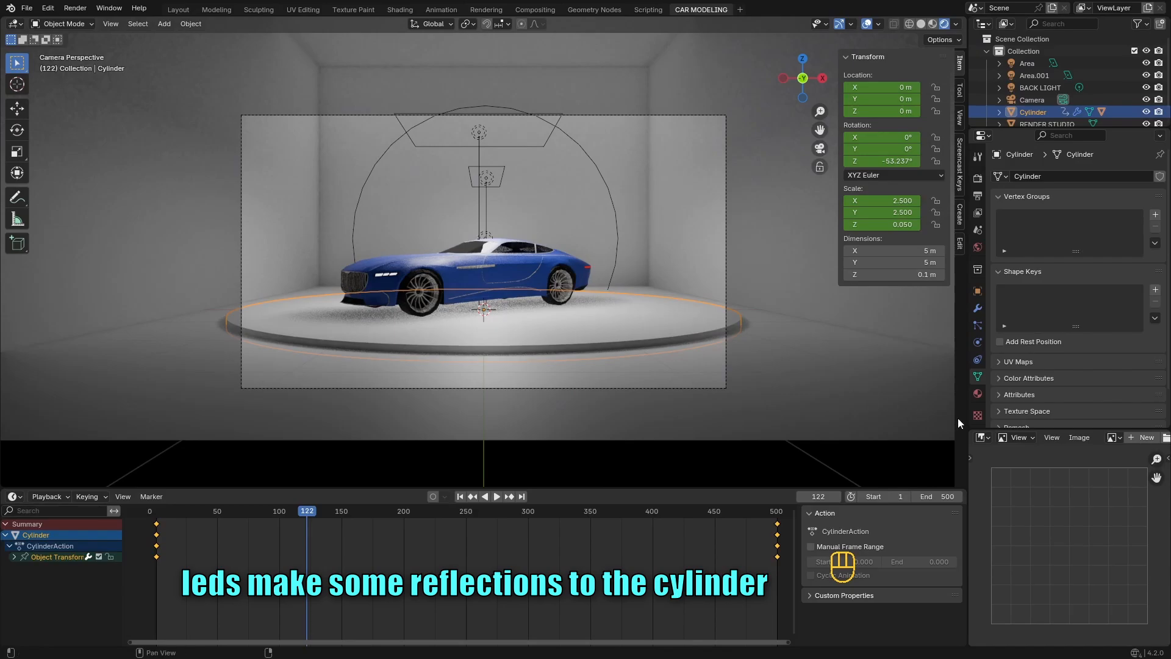
pyautogui.click(978, 393)
pyautogui.click(1100, 230)
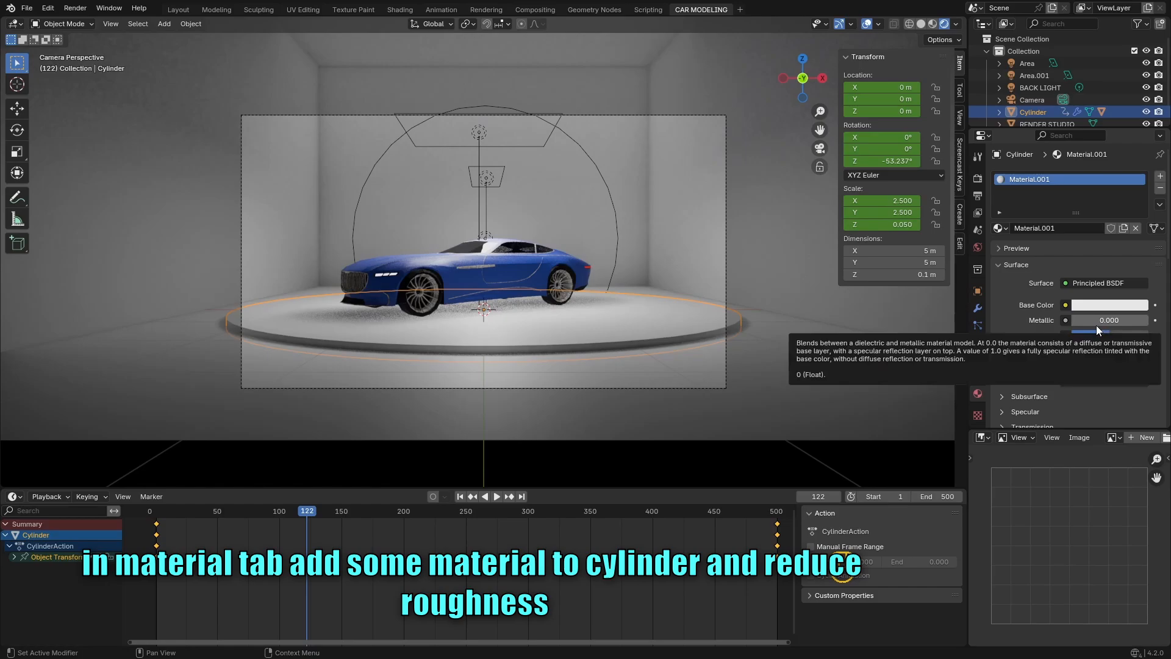
pyautogui.moveTo(1104, 335); pyautogui.dragTo(1061, 336)
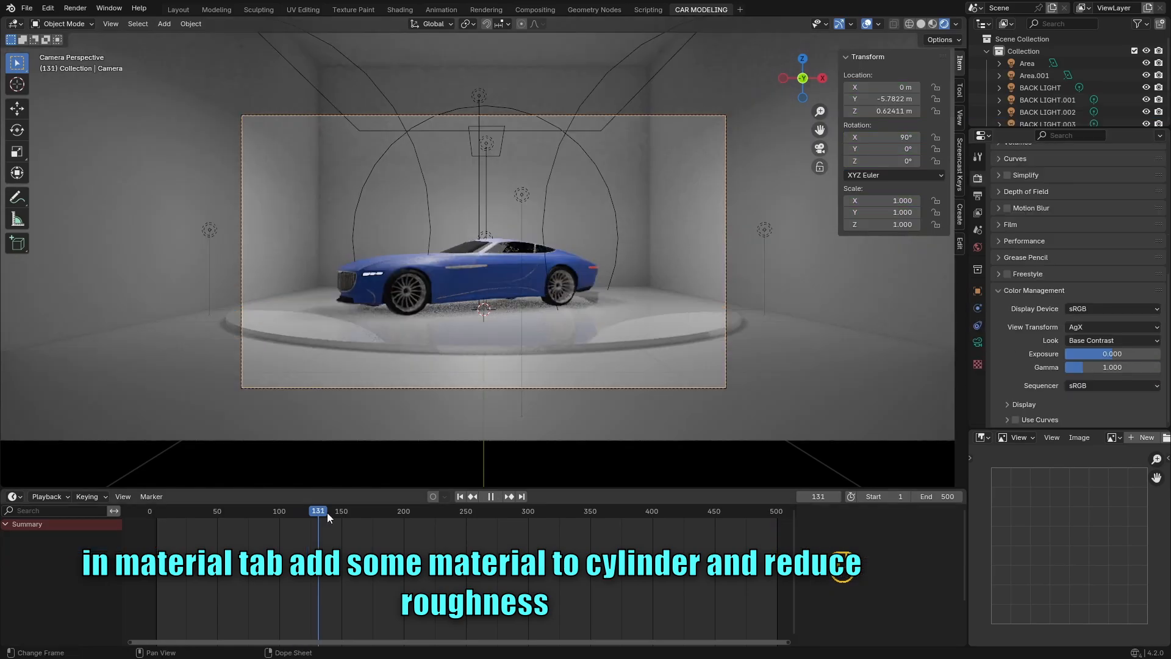
# - Scrub through the car's rotation in the camera view, stop playback and review the render sampling settings
pyautogui.moveTo(327, 513); pyautogui.dragTo(709, 513)
pyautogui.press('Escape')
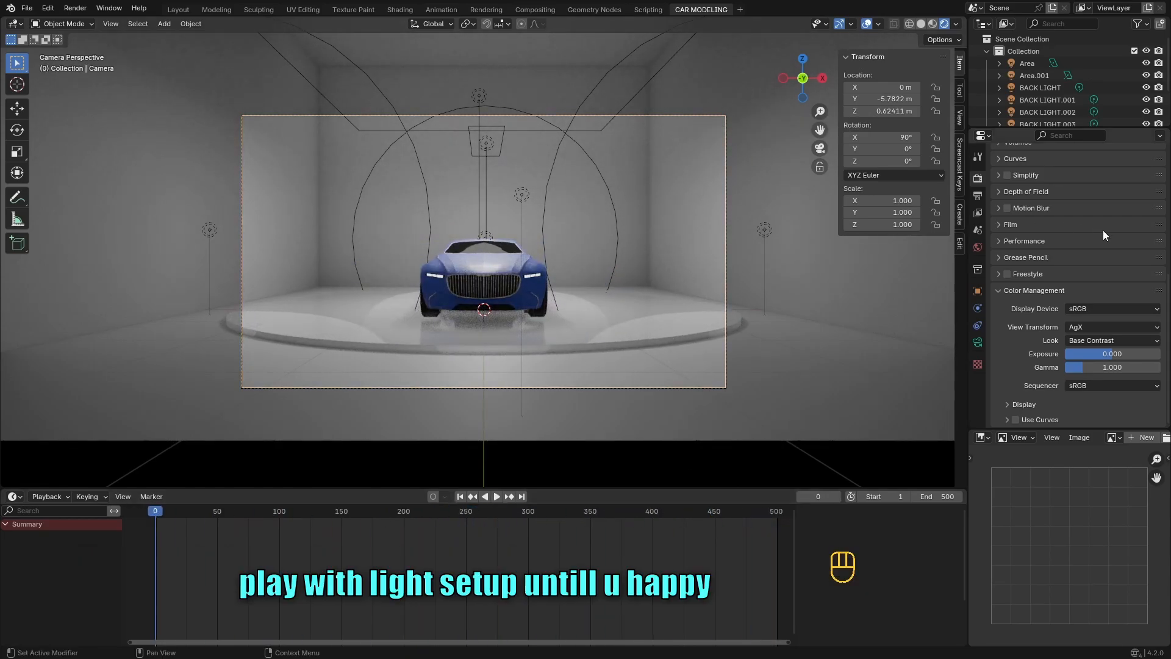
pyautogui.scroll(10, 1052, 269)
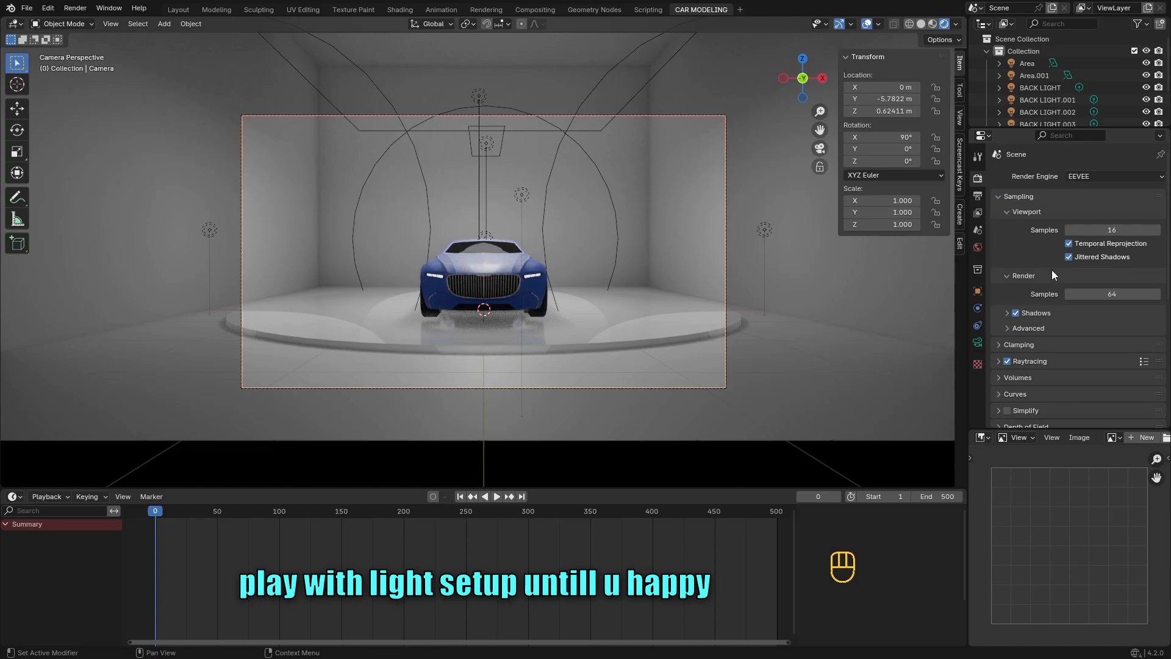
# - Move the camera back about 0.63 m along the negative Y axis and start rendering the animation
pyautogui.press('g')
pyautogui.press('y')
pyautogui.click(585, 193)
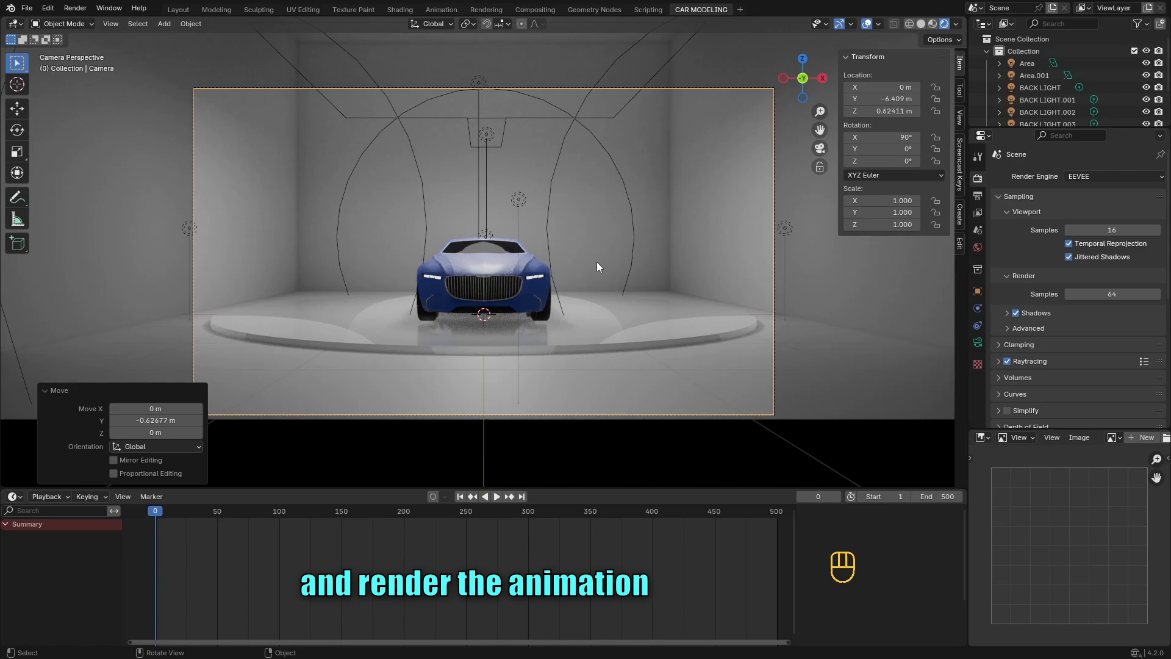
pyautogui.hotkey('ctrl', 'F12')
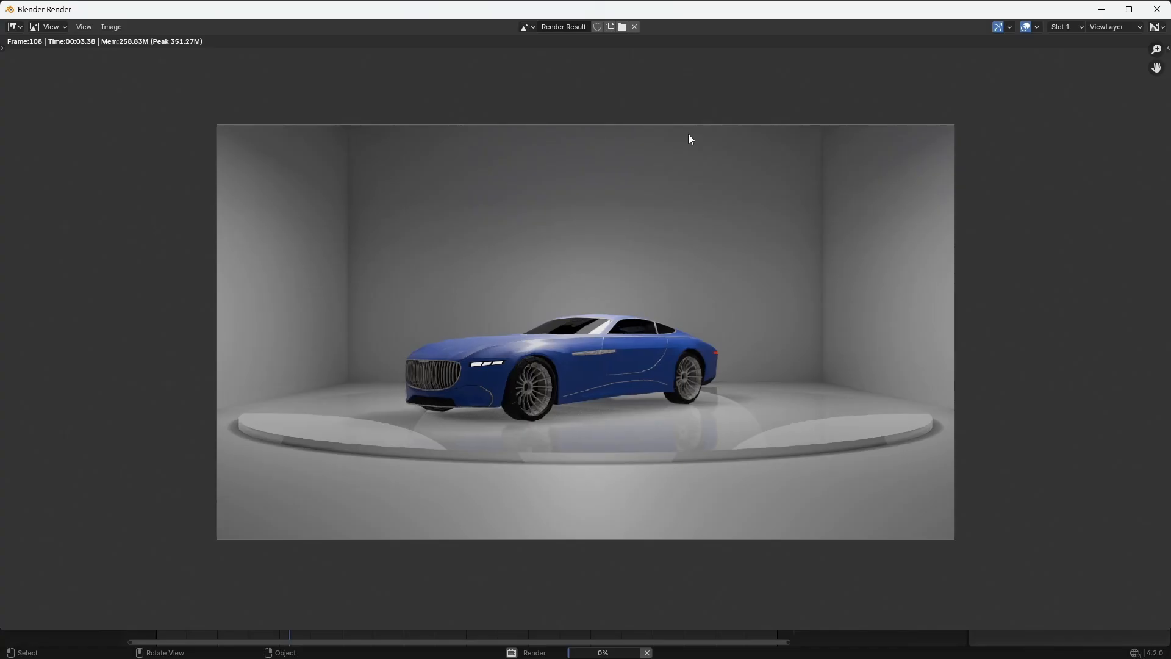